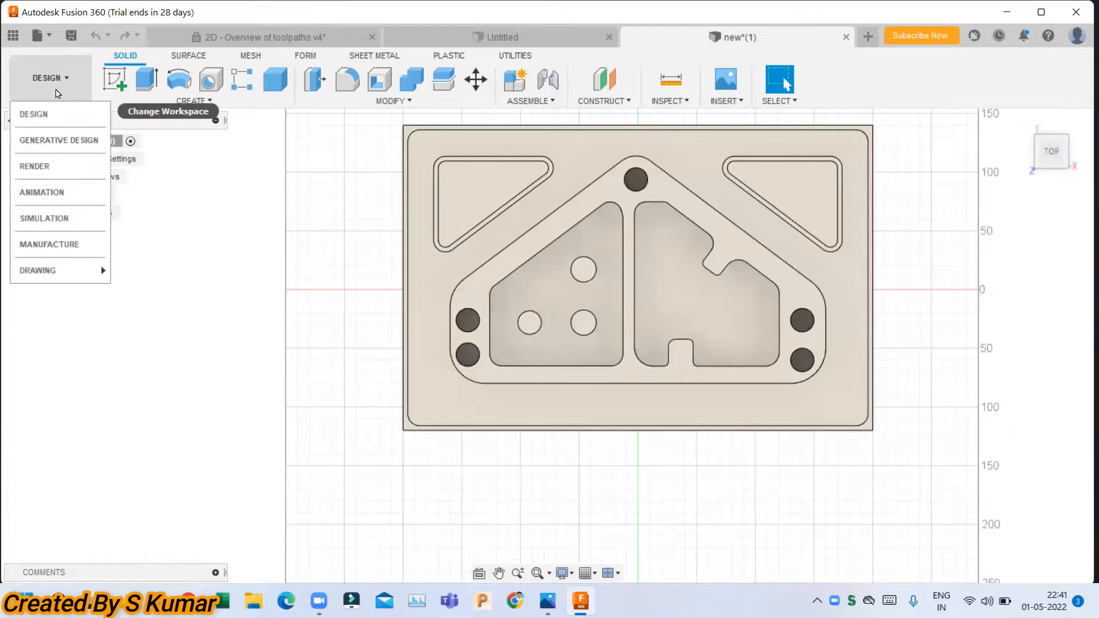
- Switch to the Manufacture workspace for milling the plate
click(62, 245)
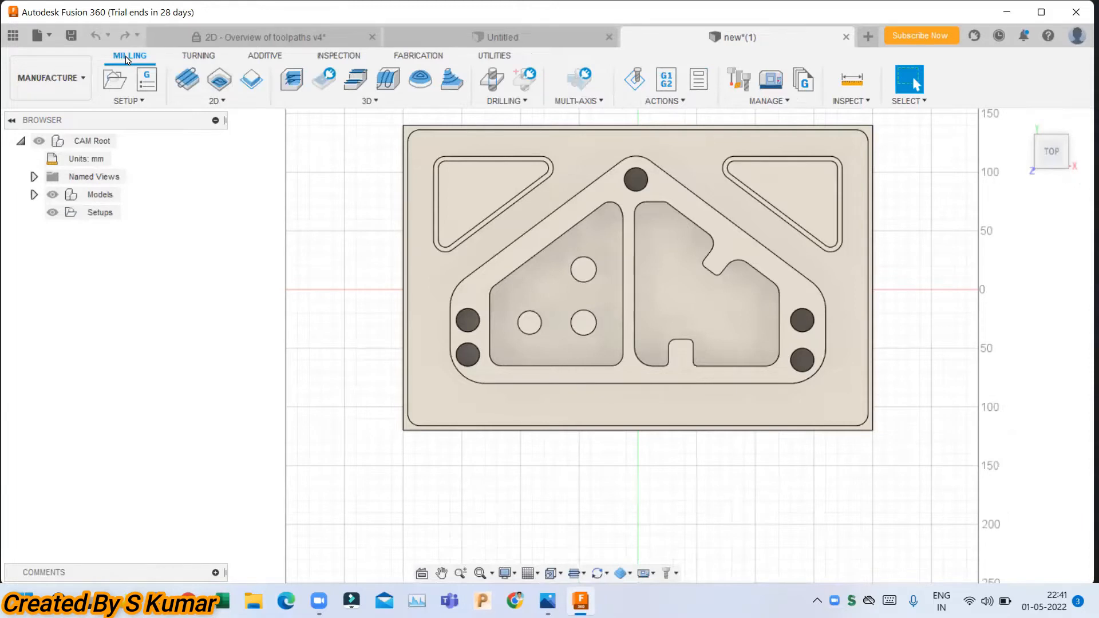
scroll(478, 239, down, 4)
scroll(588, 227, up, 1)
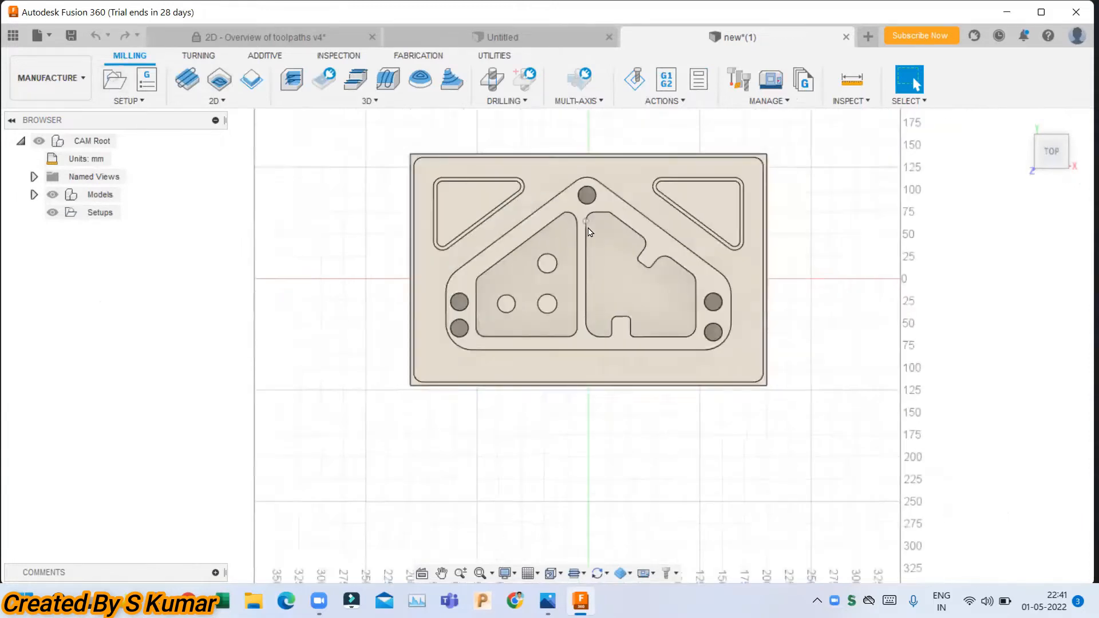
scroll(589, 230, up, 1)
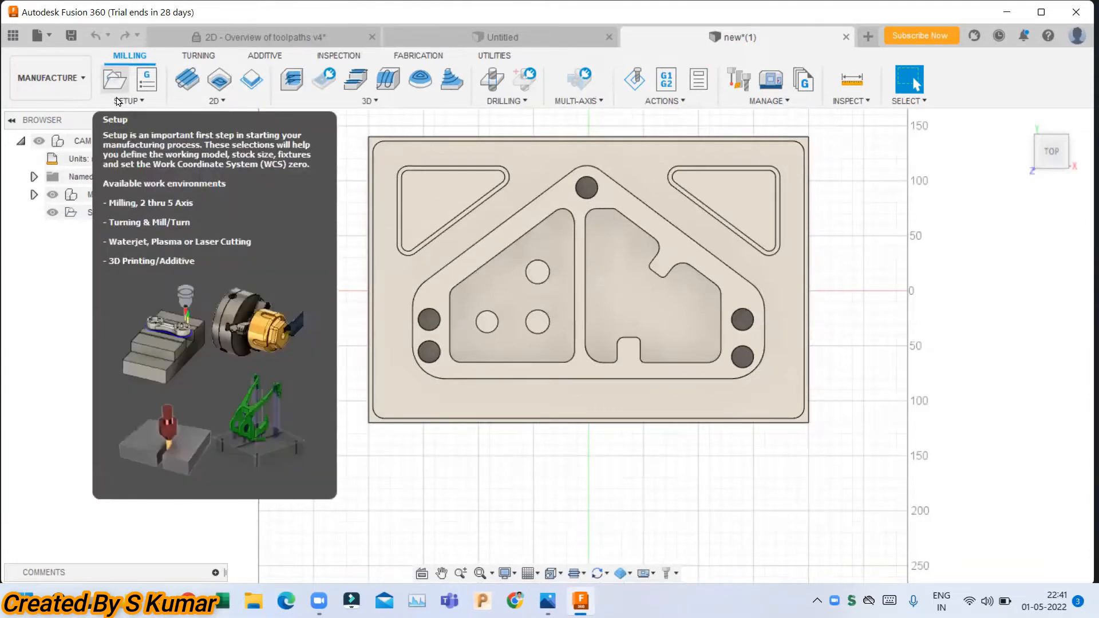
- Create a new setup with operation type Milling, keeping Model orientation and the Stock box point origin
click(134, 102)
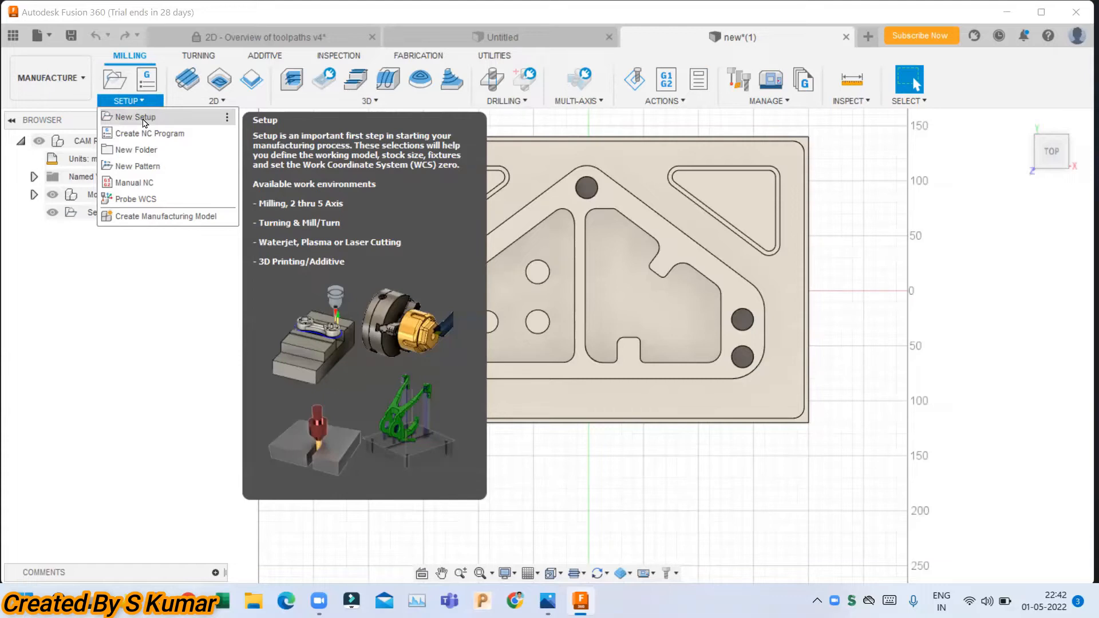
click(145, 123)
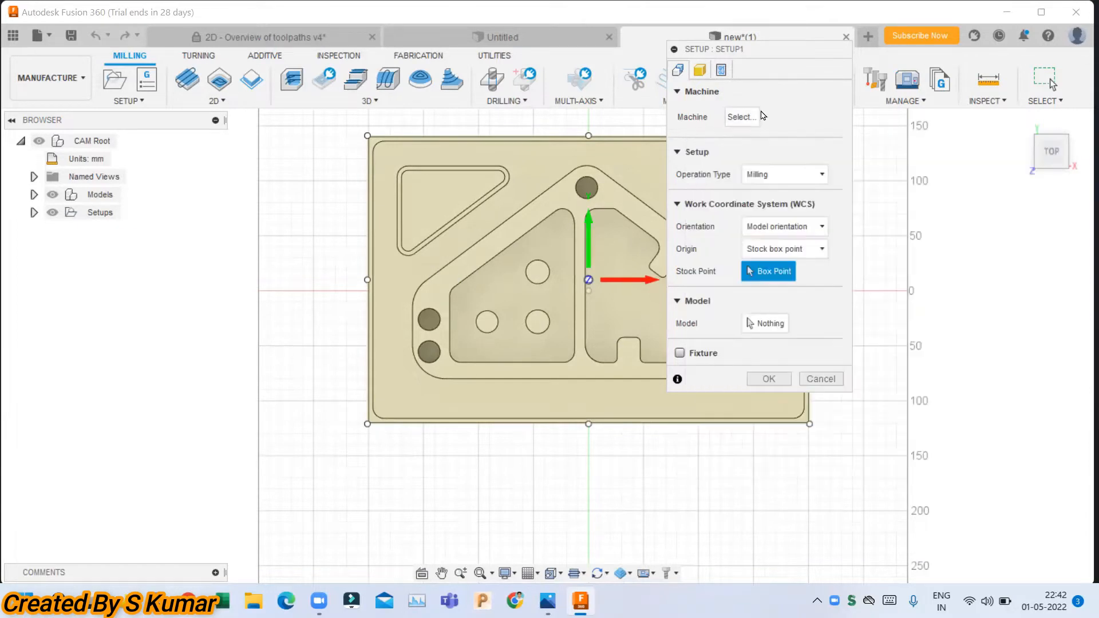
click(816, 182)
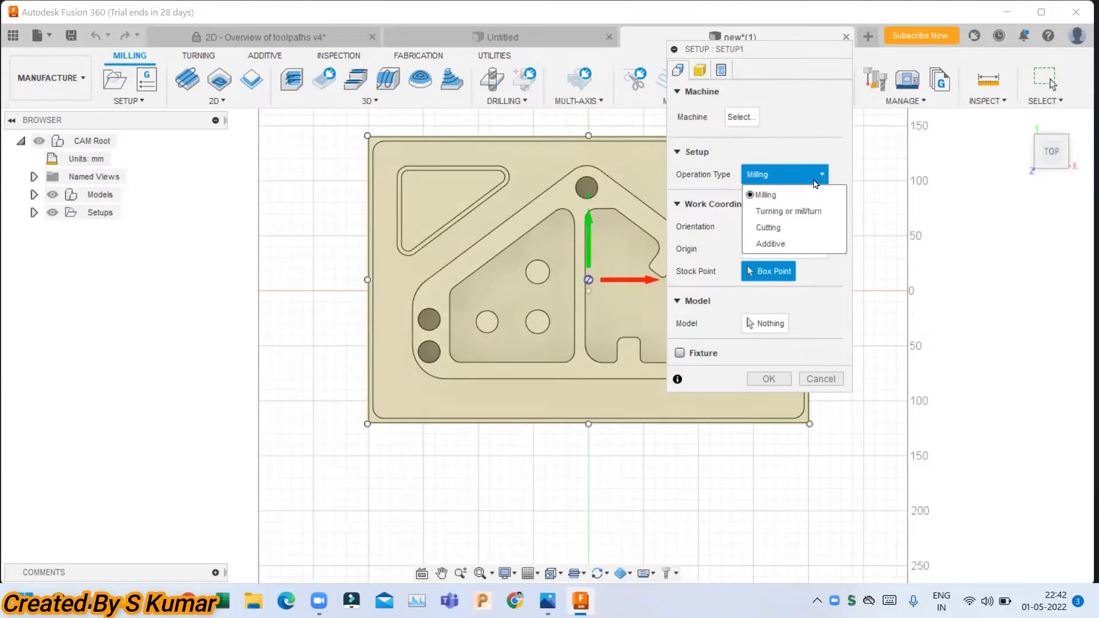
click(816, 182)
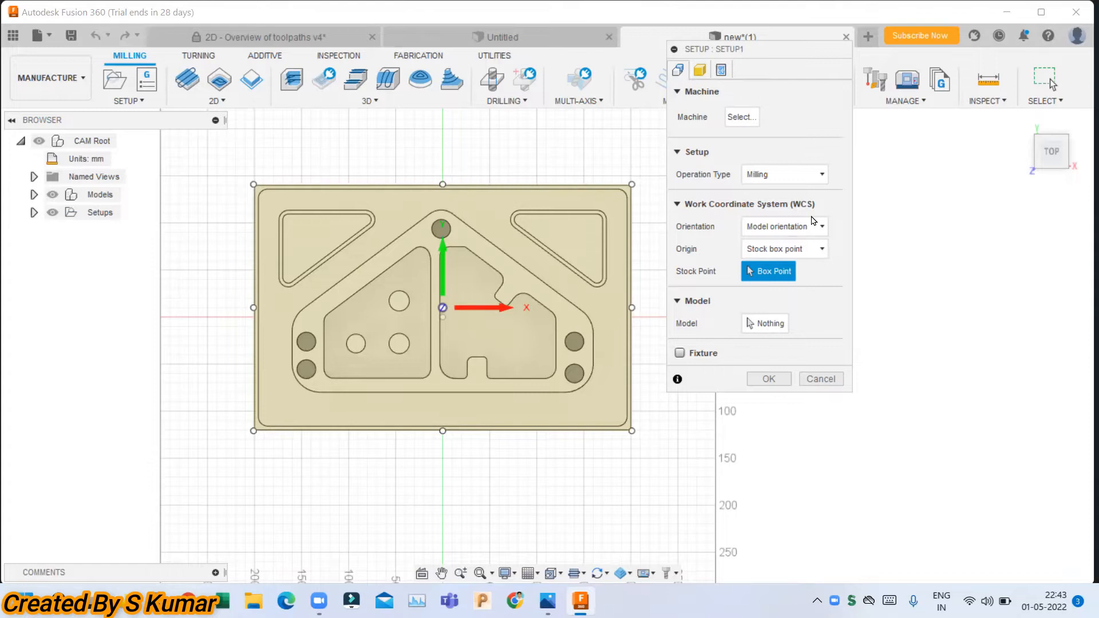
click(768, 383)
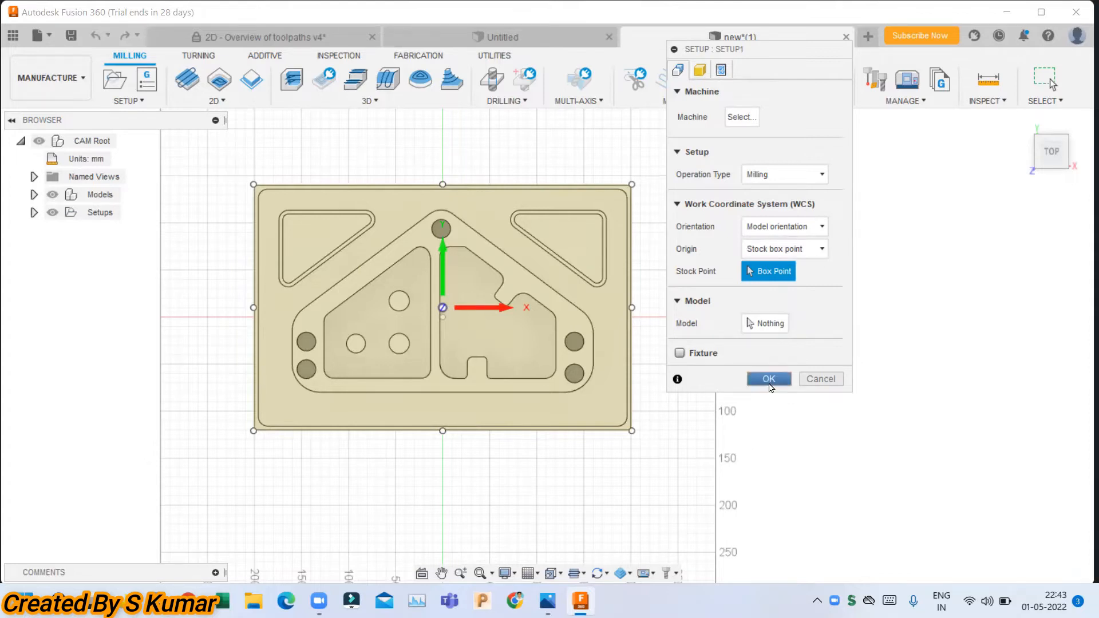
click(671, 325)
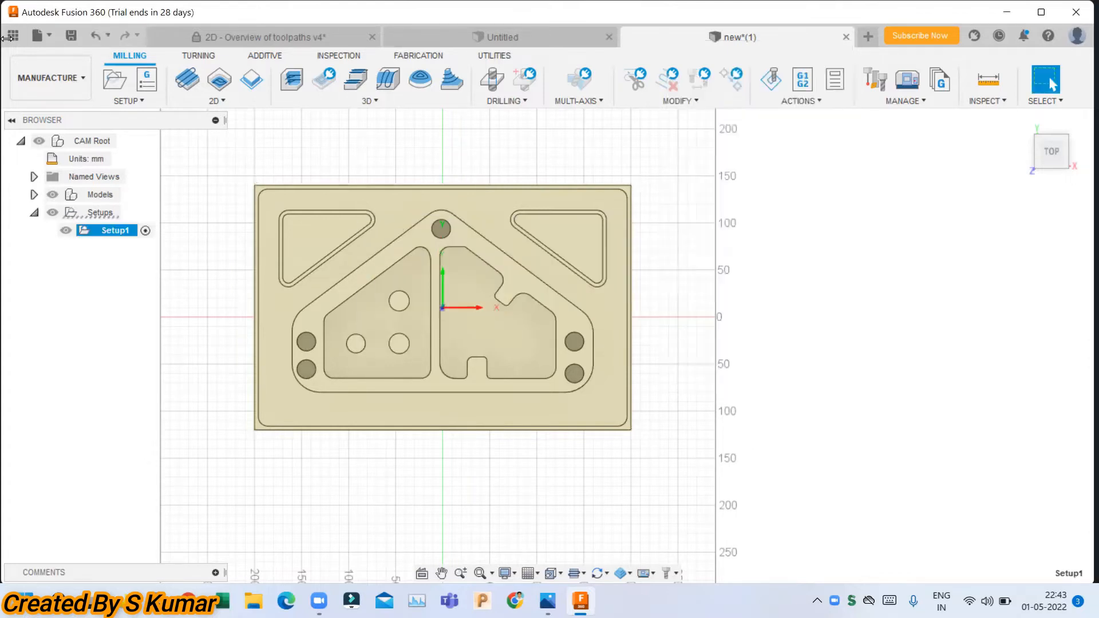
- Return to the Design workspace and examine the plate's front slot, underside and top pockets from several angles
click(50, 77)
click(59, 110)
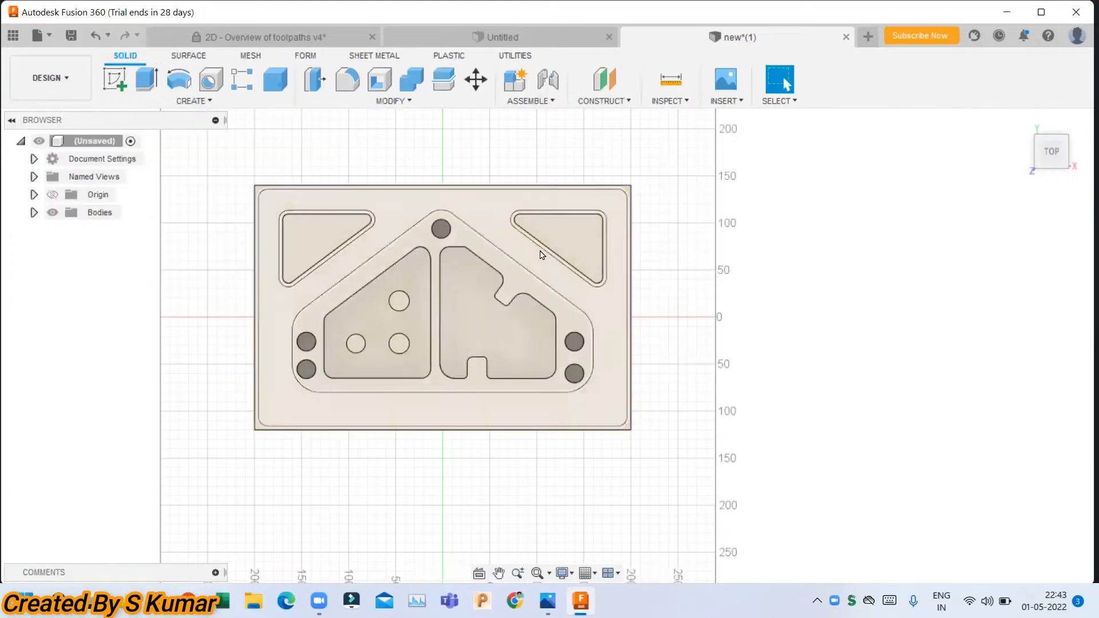
shift+middle_drag(472, 295, 452, 147)
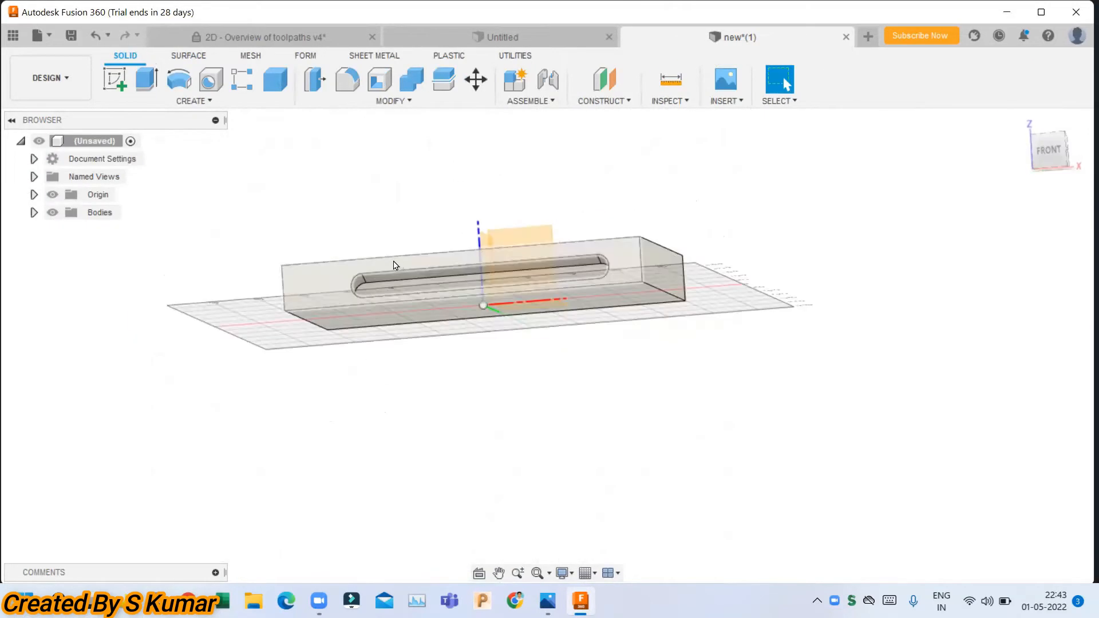
shift+middle_drag(504, 229, 483, 314)
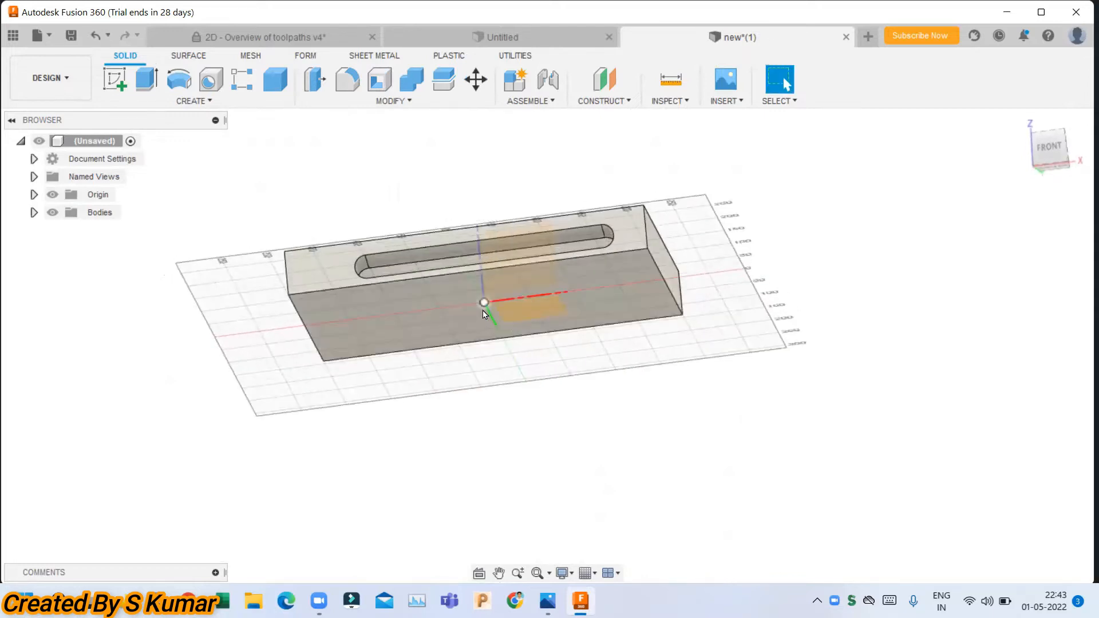
shift+middle_drag(484, 286, 527, 422)
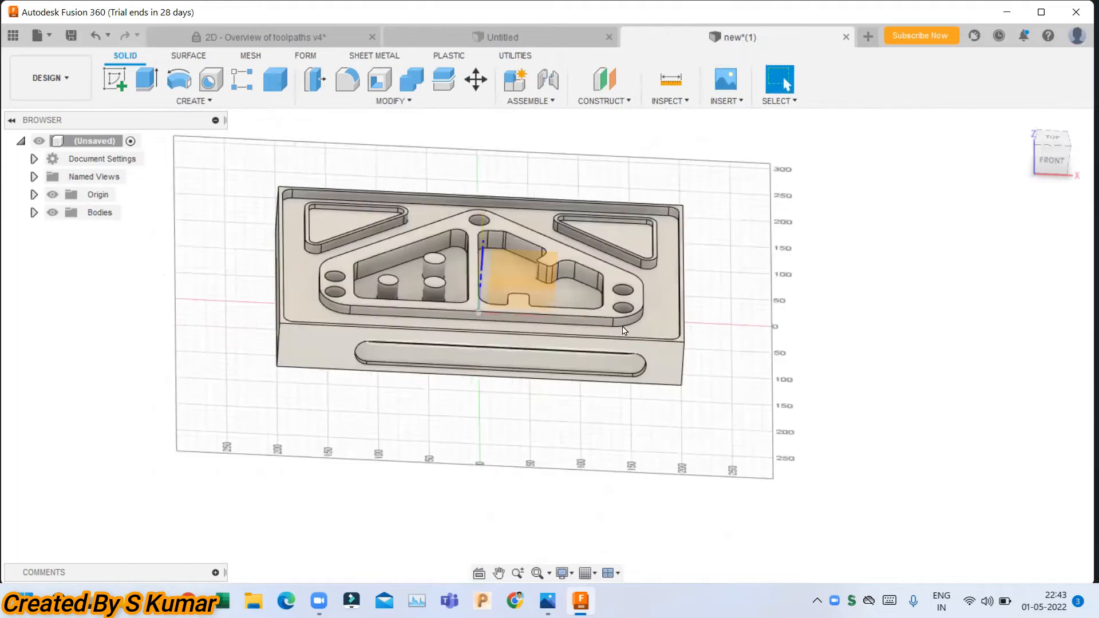
shift+middle_drag(624, 330, 609, 282)
key(m)
shift+middle_drag(565, 340, 572, 312)
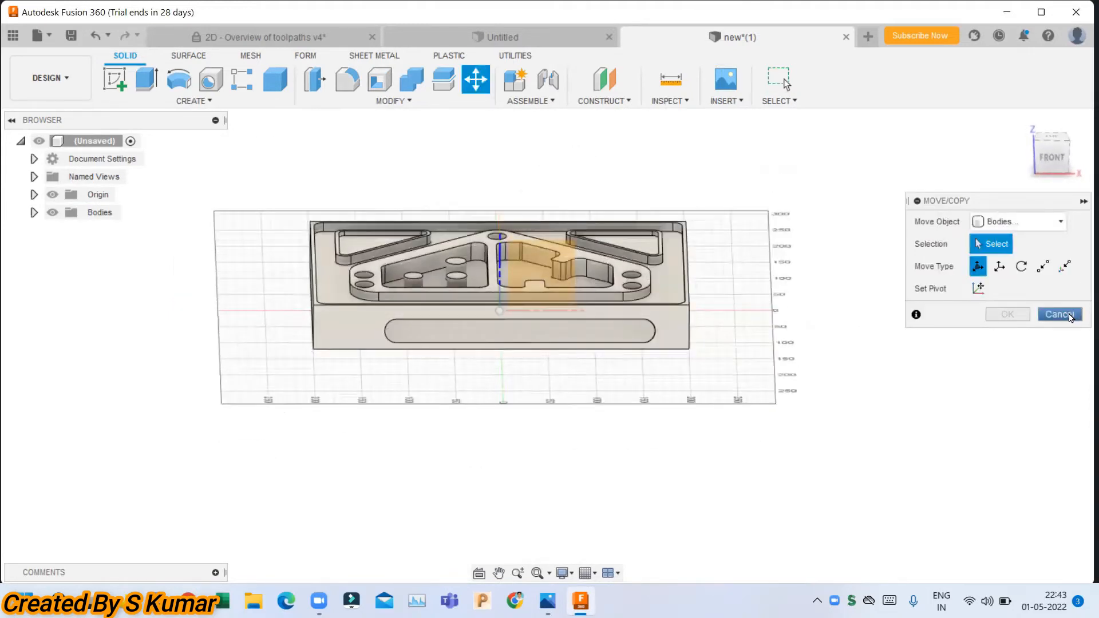
click(1059, 315)
scroll(687, 249, down, 2)
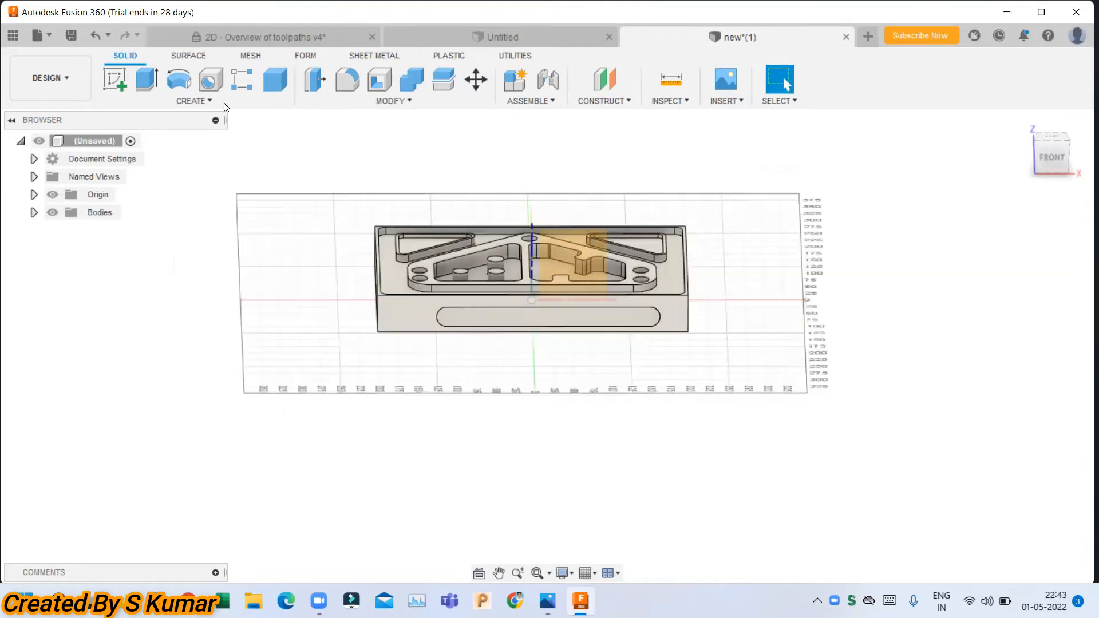
- Switch back to the Manufacture workspace and open Setup1 for editing
click(57, 87)
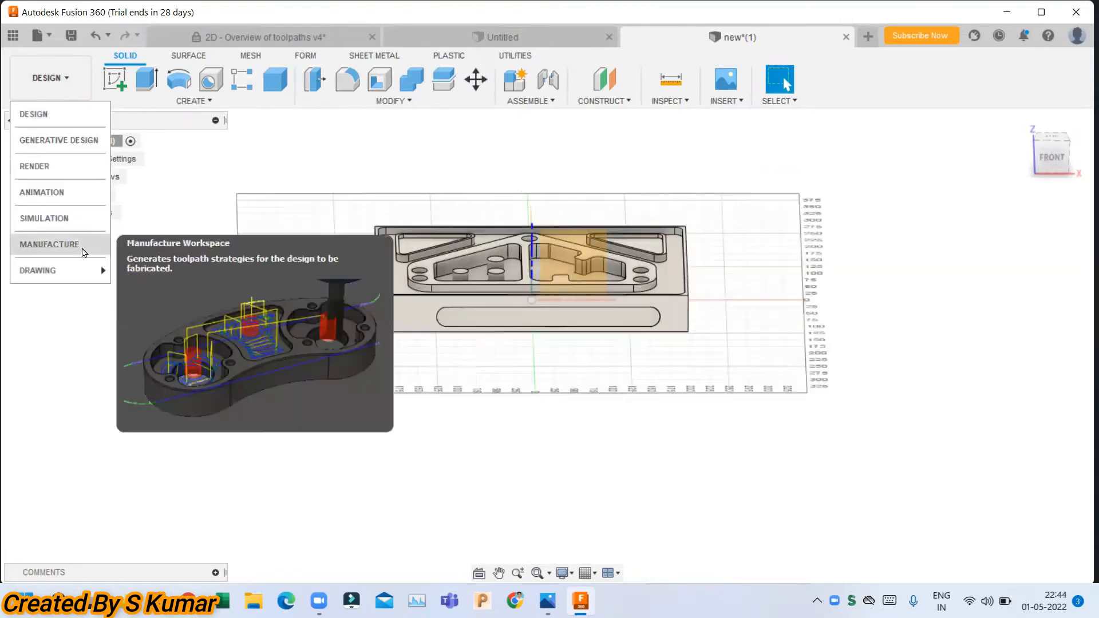
click(84, 253)
click(115, 232)
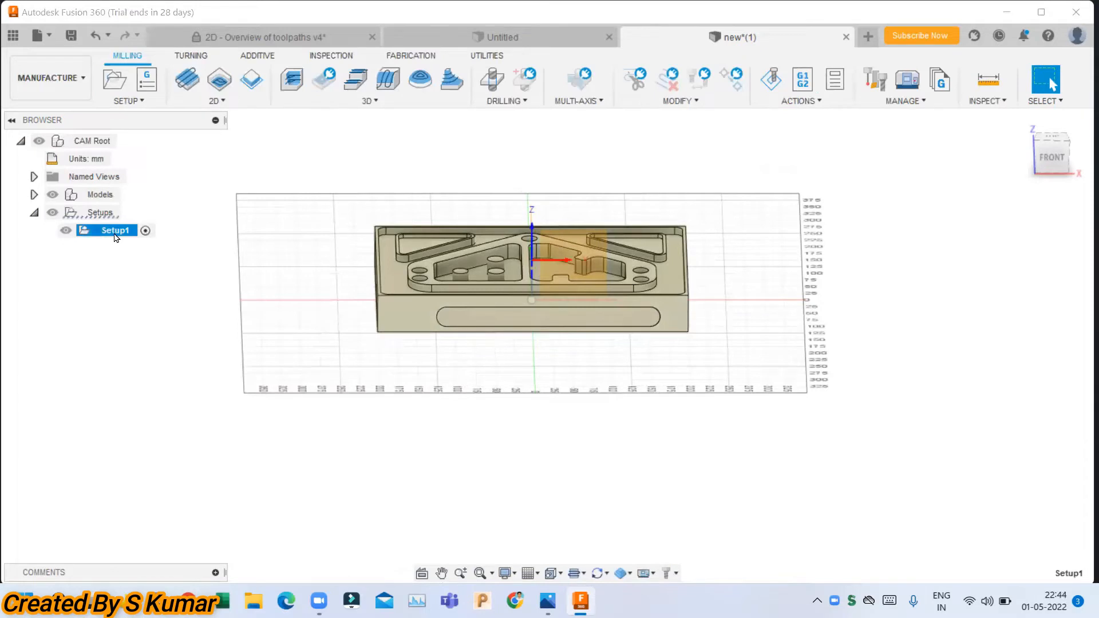
right_click(115, 232)
click(150, 11)
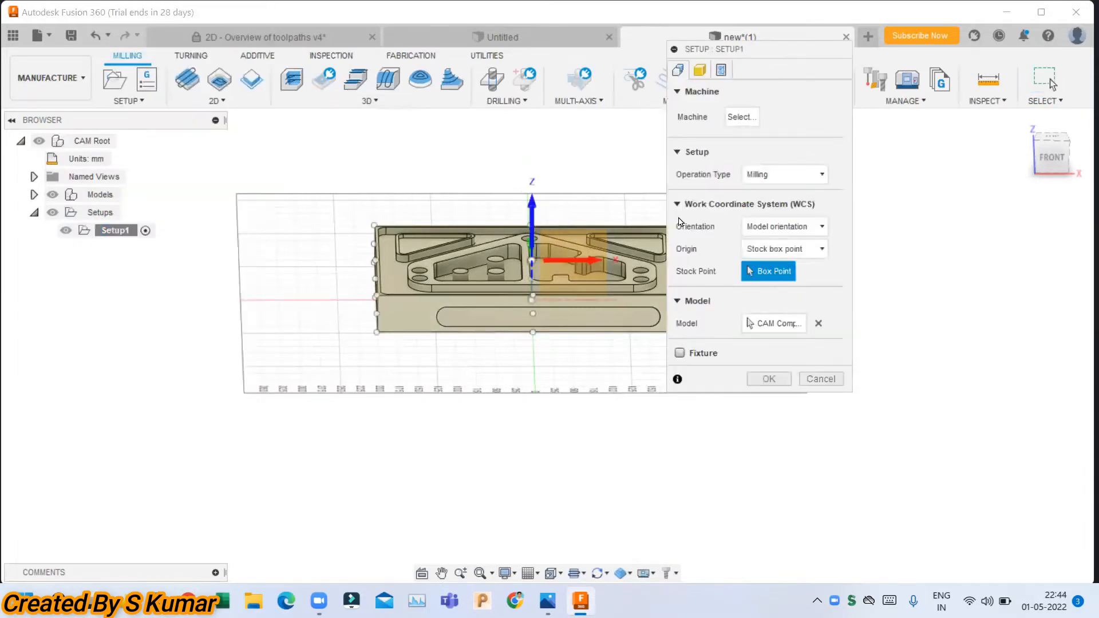
- Set the WCS orientation to Select X & Y axes, using the plate's long front top edge for X and its short left top edge for Y
click(781, 230)
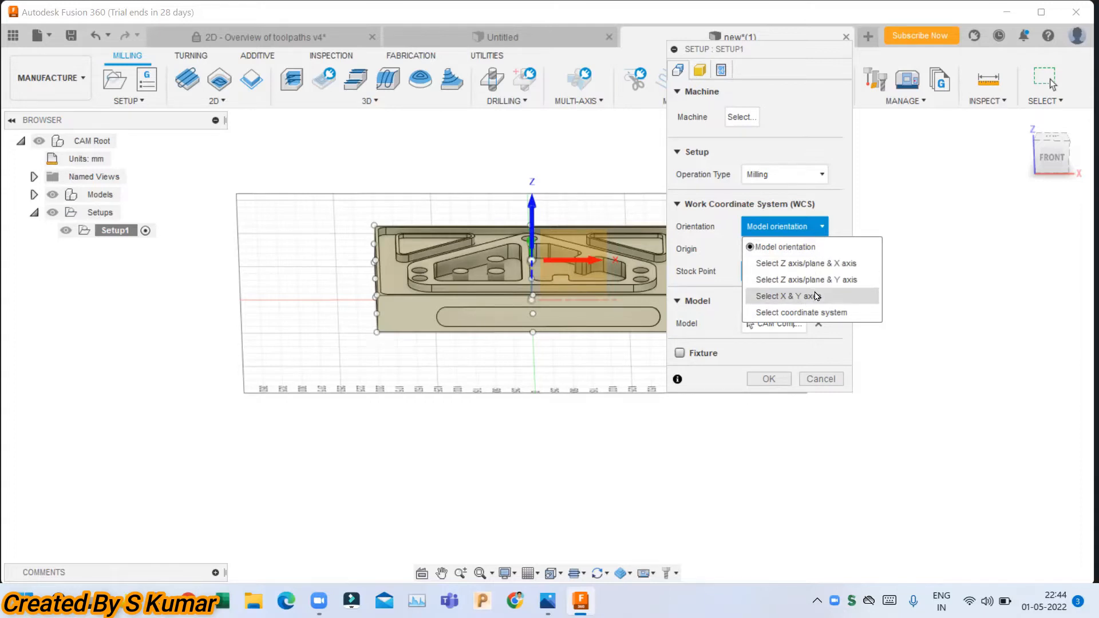
click(797, 296)
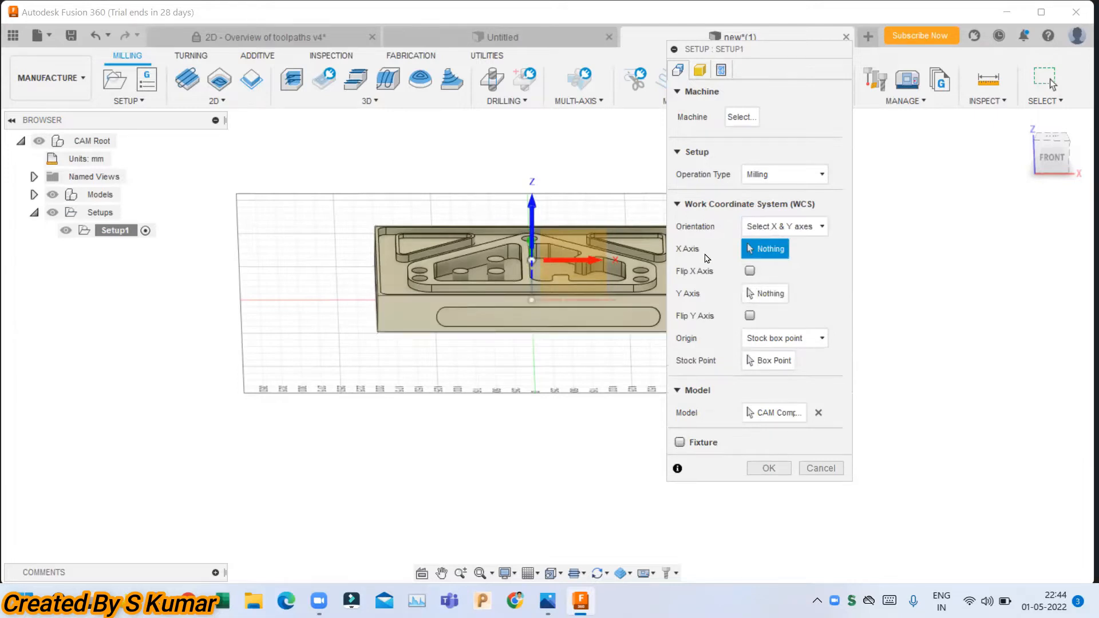
click(393, 301)
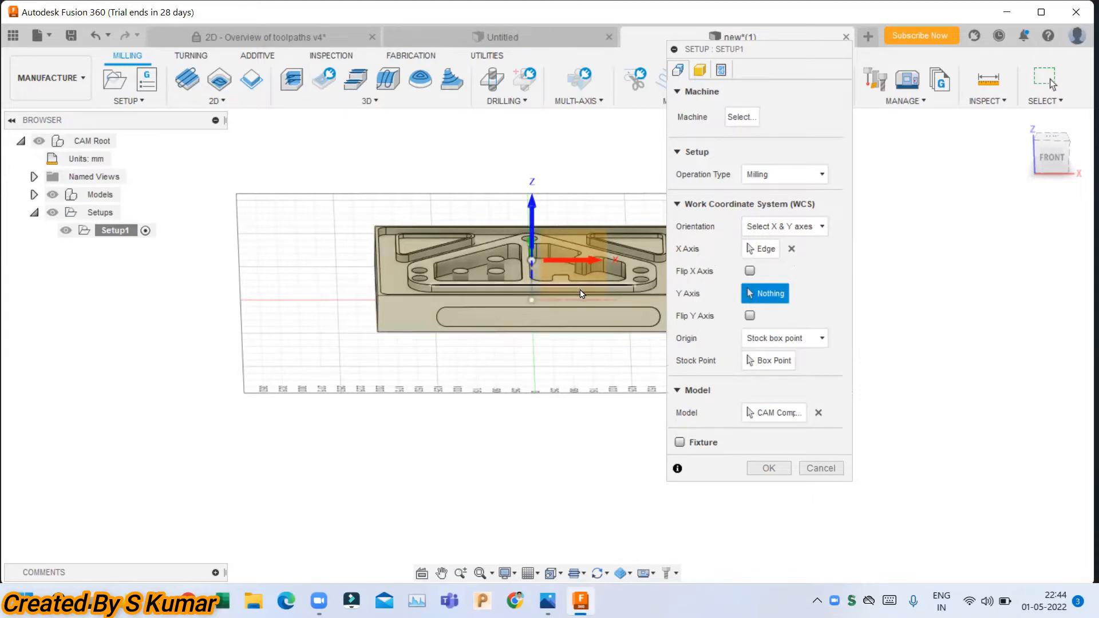
shift+middle_drag(506, 252, 530, 338)
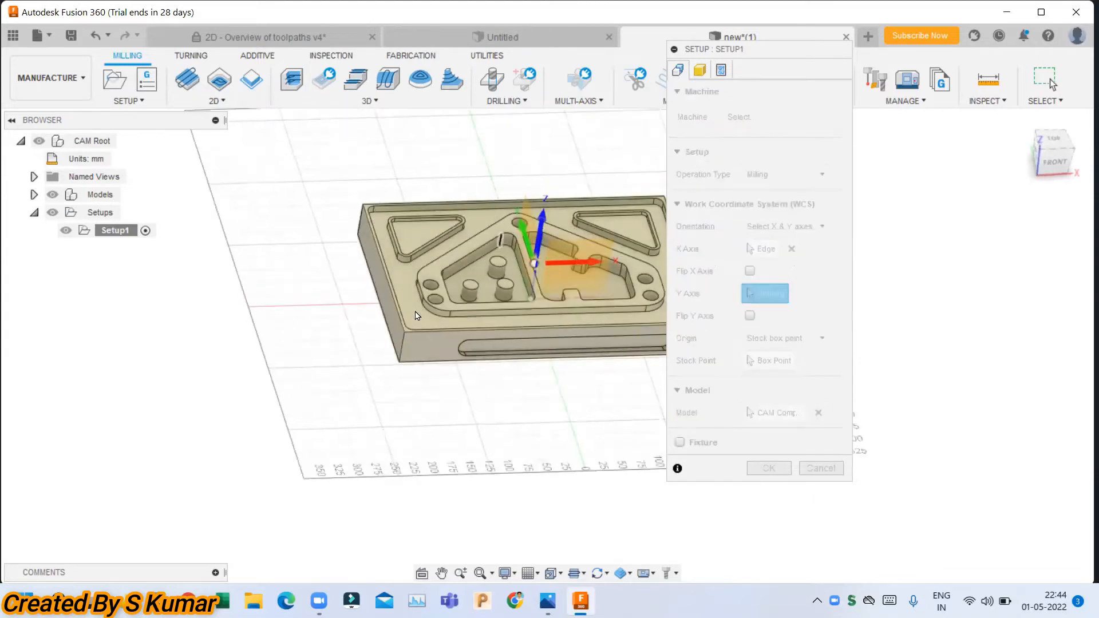
click(395, 313)
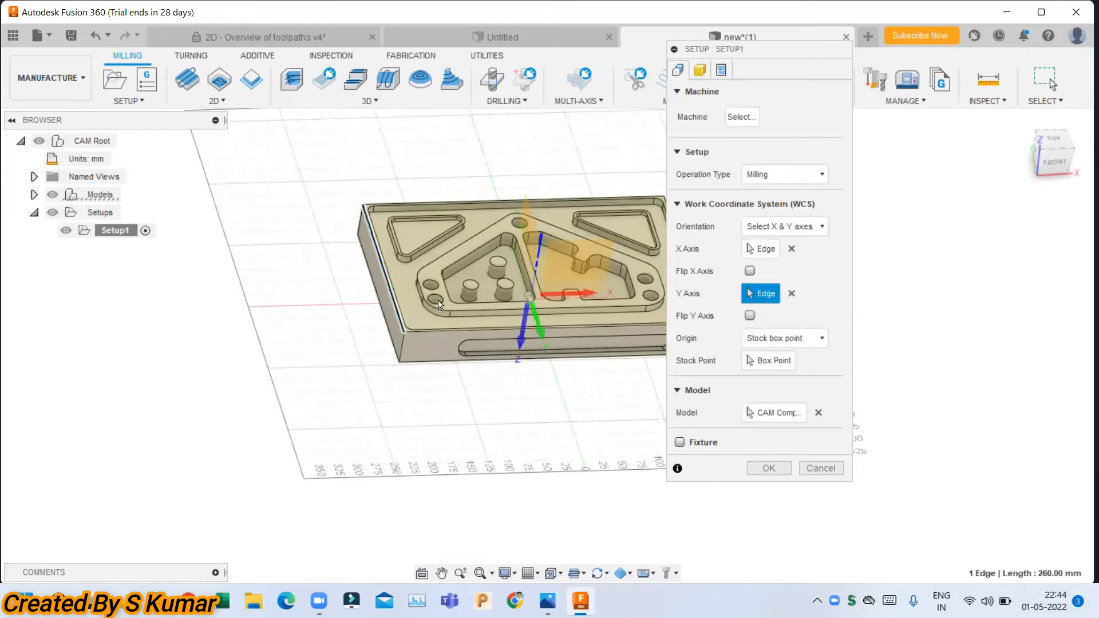
- Flip the WCS X axis and look at the plate in the Tool Top view
scroll(500, 288, up, 2)
shift+middle_drag(532, 292, 479, 249)
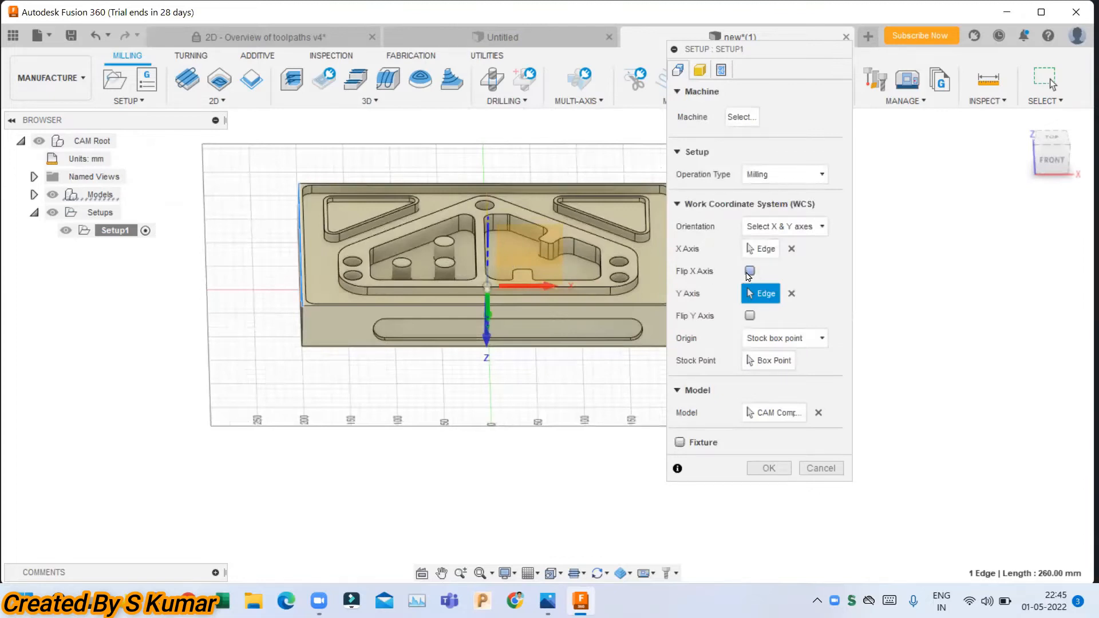
click(750, 271)
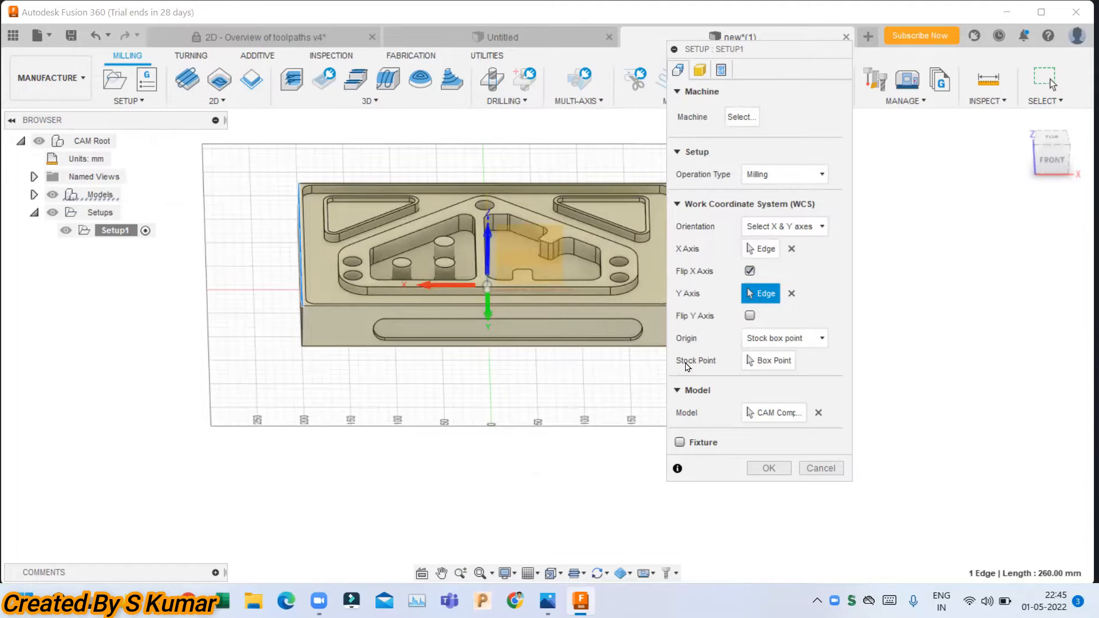
click(560, 574)
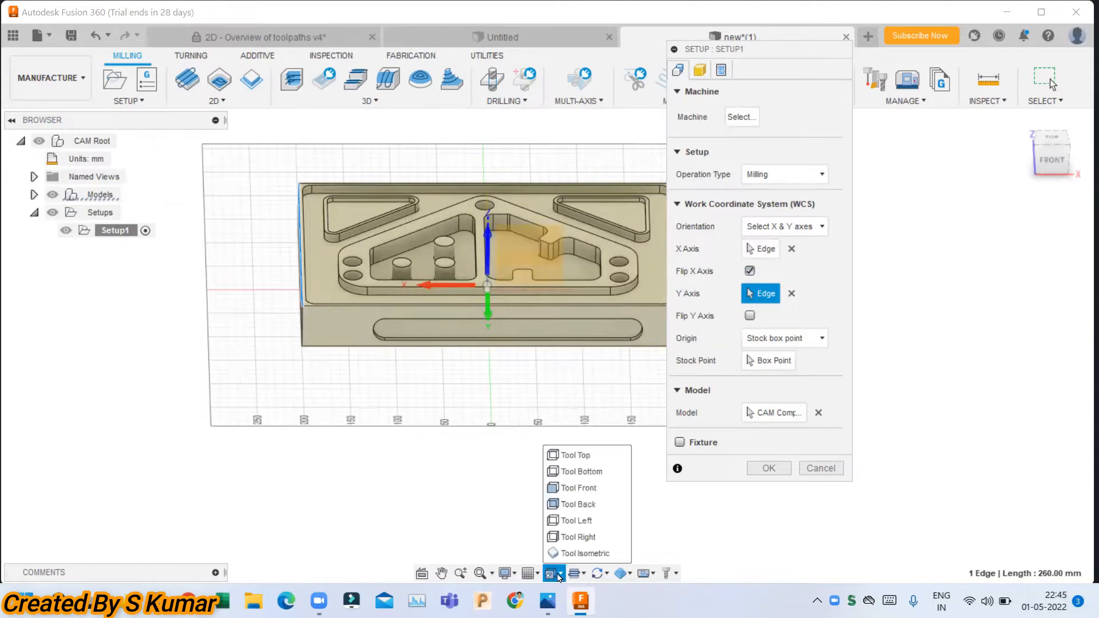
click(576, 455)
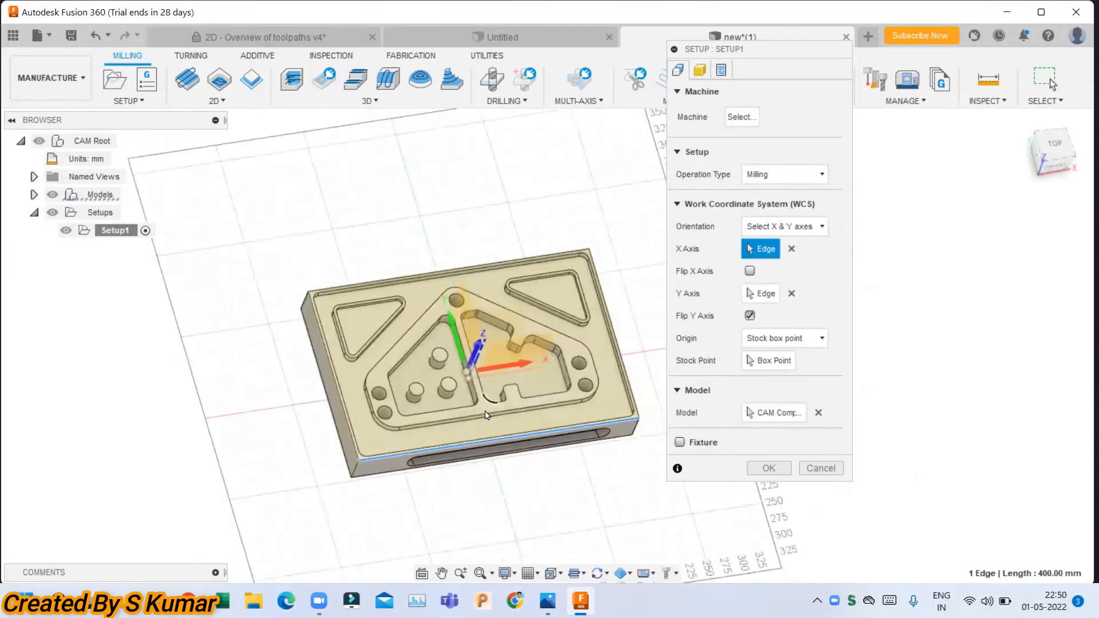
- Set the WCS origin to Selected point and place it on the front-left hole's edge
shift+middle_drag(503, 309, 531, 329)
scroll(572, 366, down, 2)
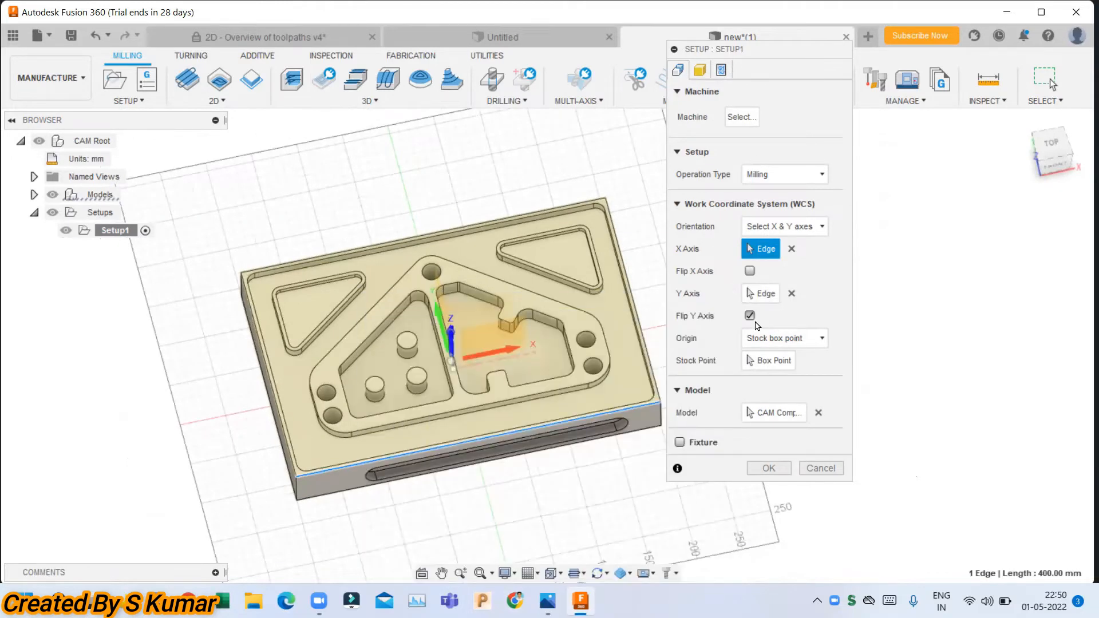
click(799, 338)
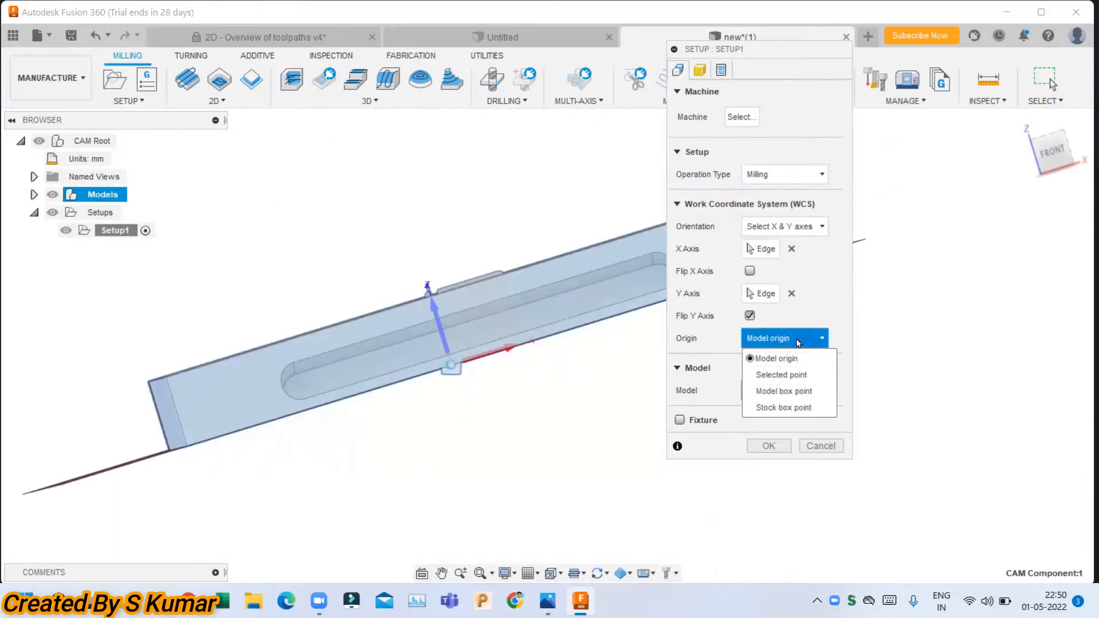
click(801, 379)
shift+middle_drag(387, 153, 417, 368)
click(244, 413)
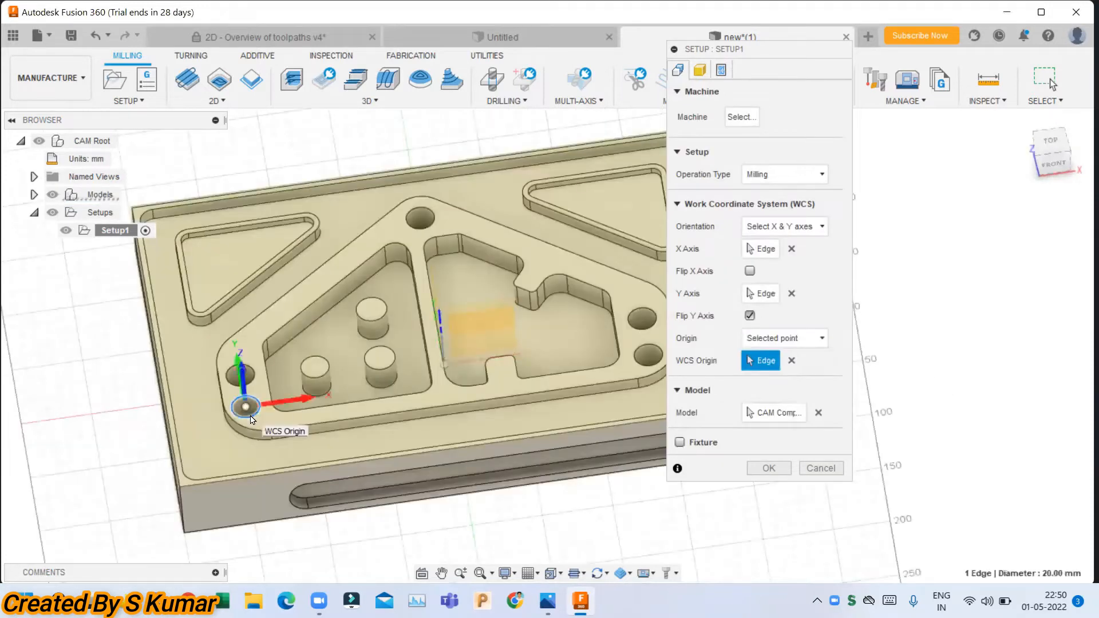
- Try the WCS origin on other bosses, the remaining holes and the front-right corner, ending on the front-right boss in the left pocket
click(325, 376)
click(428, 227)
scroll(354, 215, down, 1)
scroll(569, 294, down, 4)
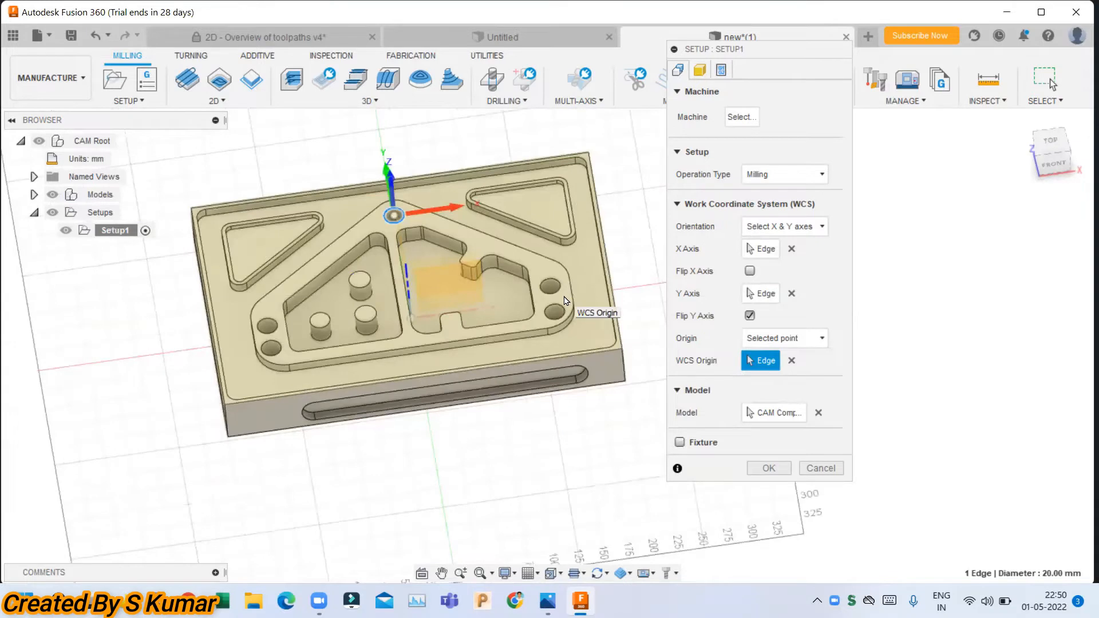
click(553, 296)
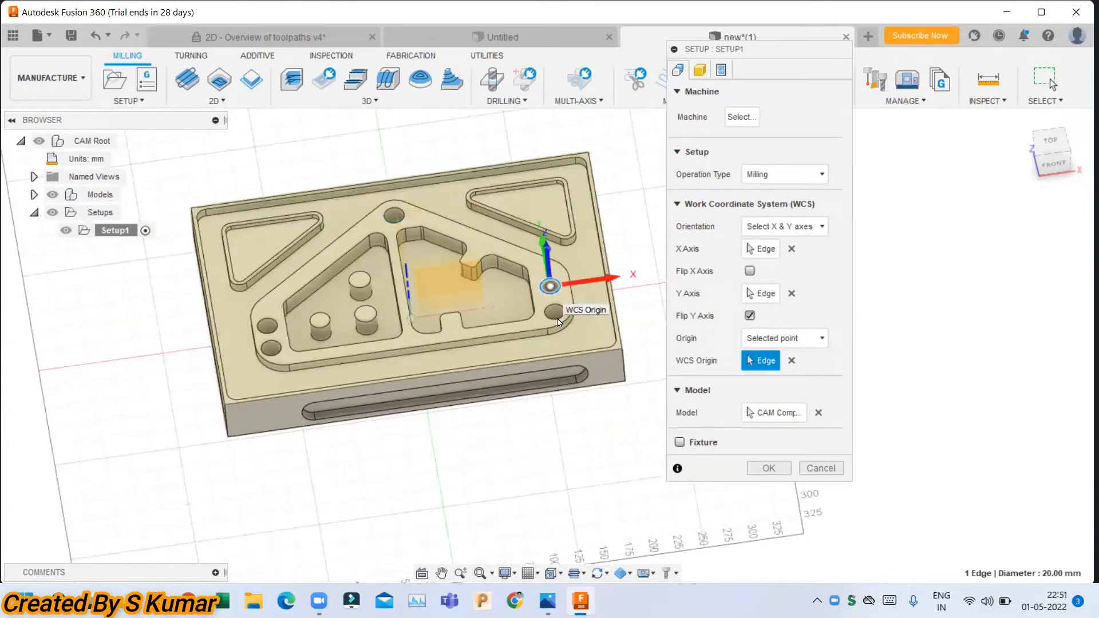
click(556, 321)
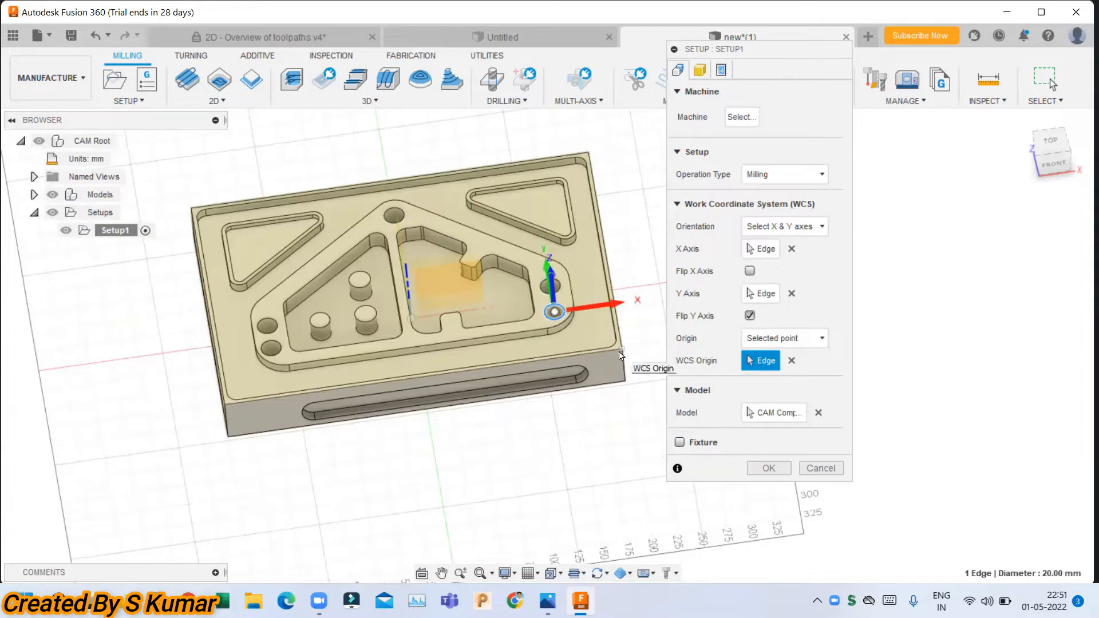
click(622, 348)
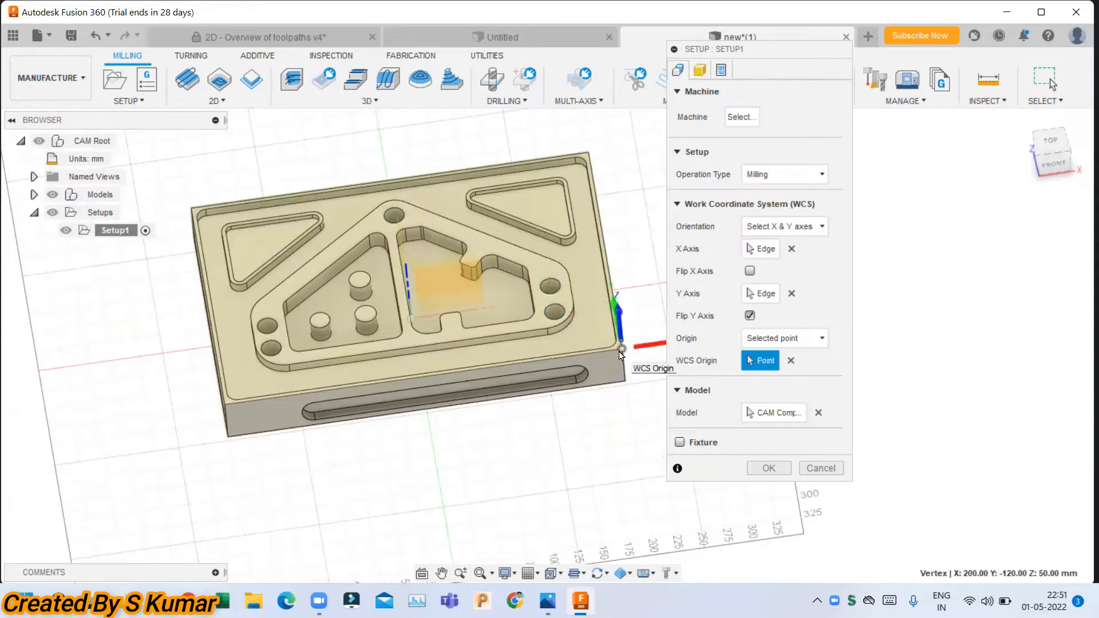
click(376, 320)
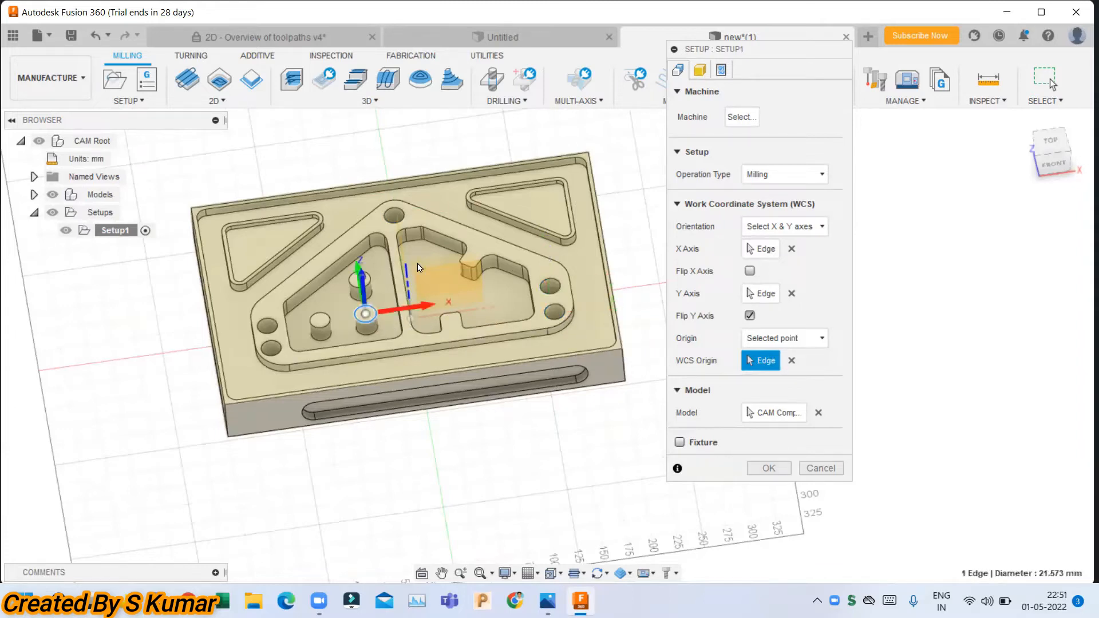
- Set the WCS origin to Model box point and the stock side offset to 10 mm
click(800, 340)
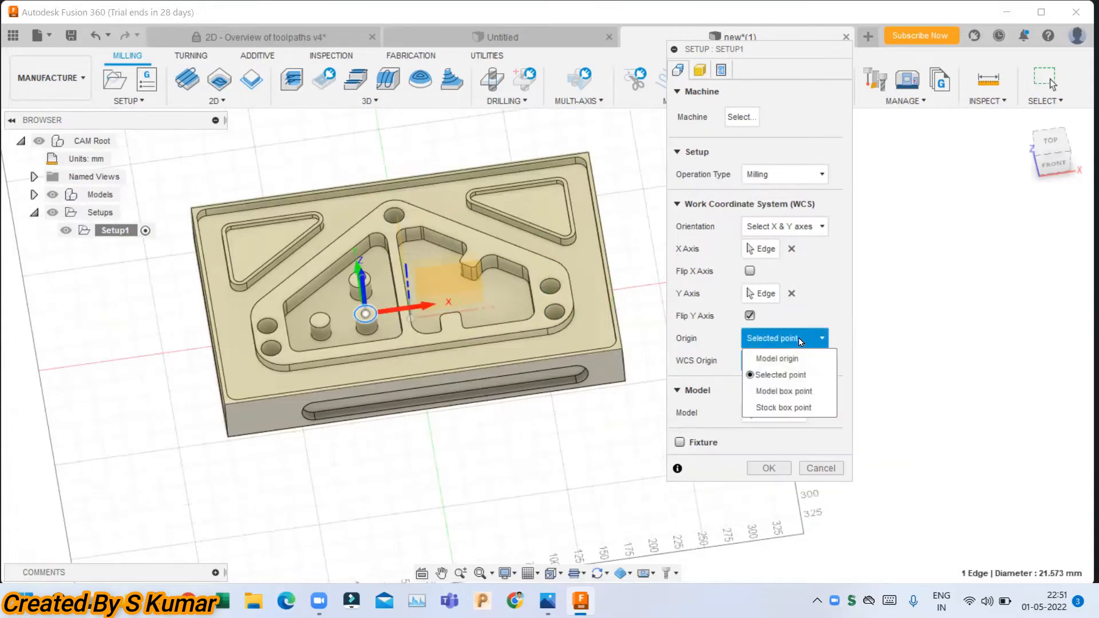
click(799, 394)
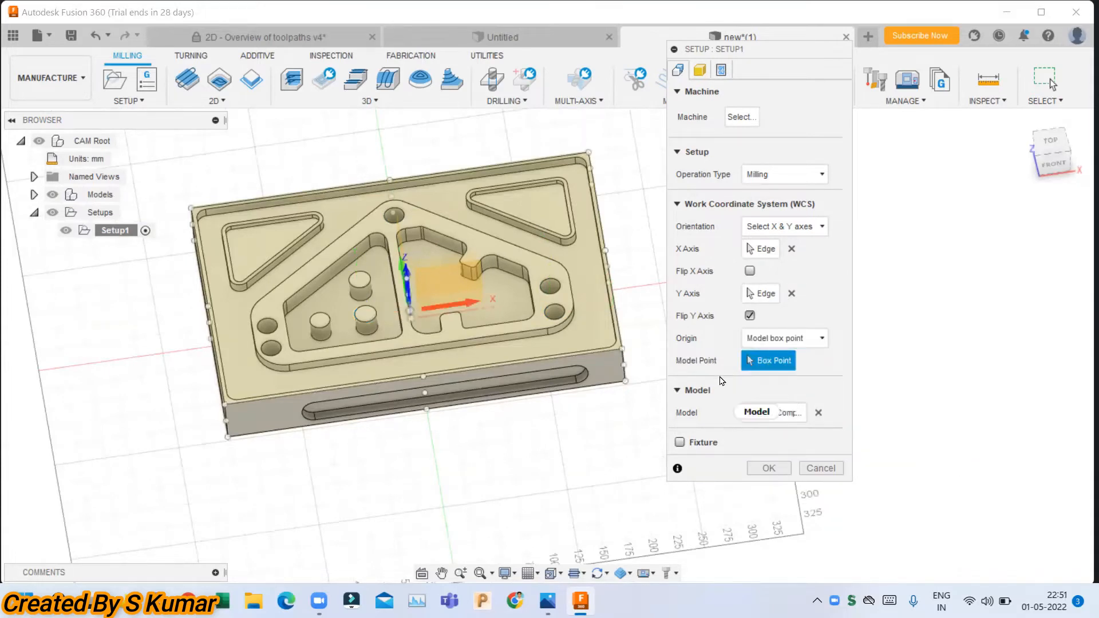
click(699, 71)
click(768, 152)
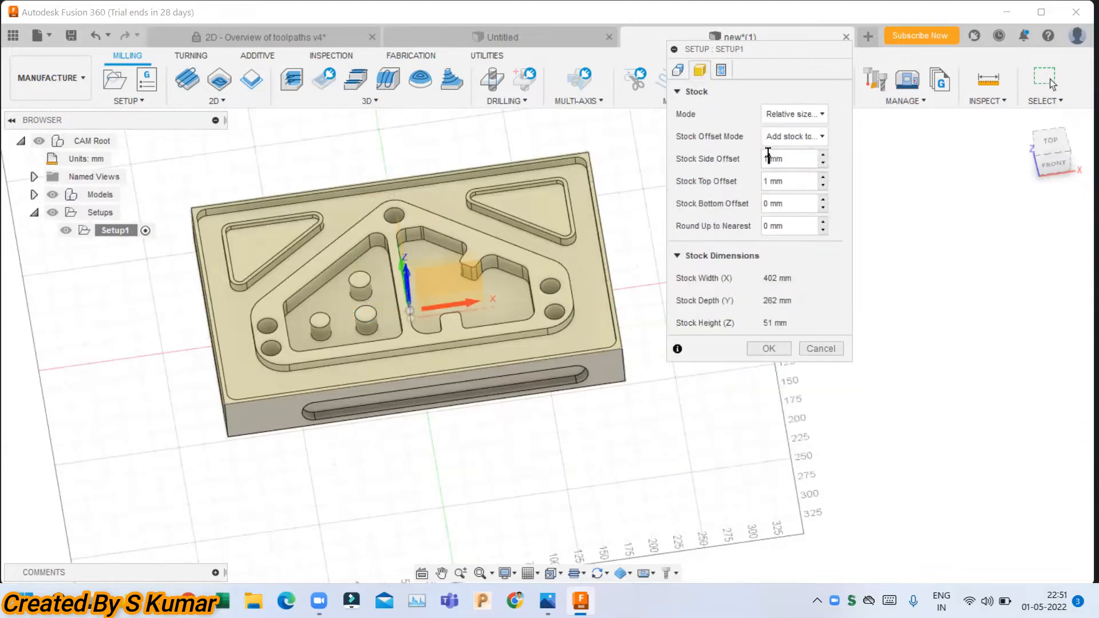
text(0)
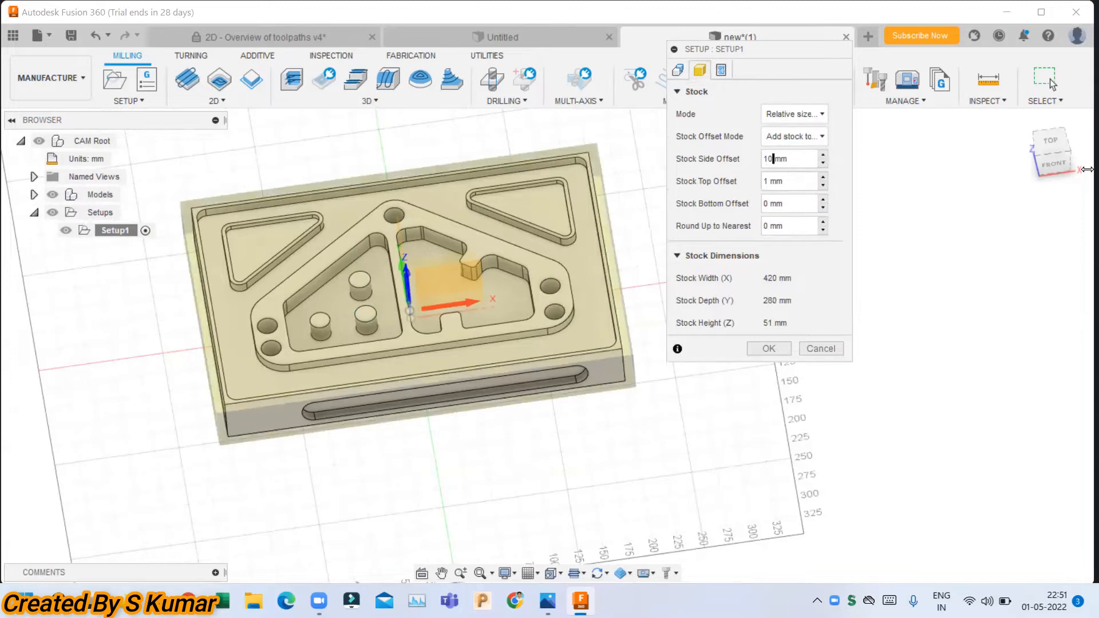
- Examine the selectable model box points against the surrounding stock, from the Tool Top view and at an angle
click(552, 573)
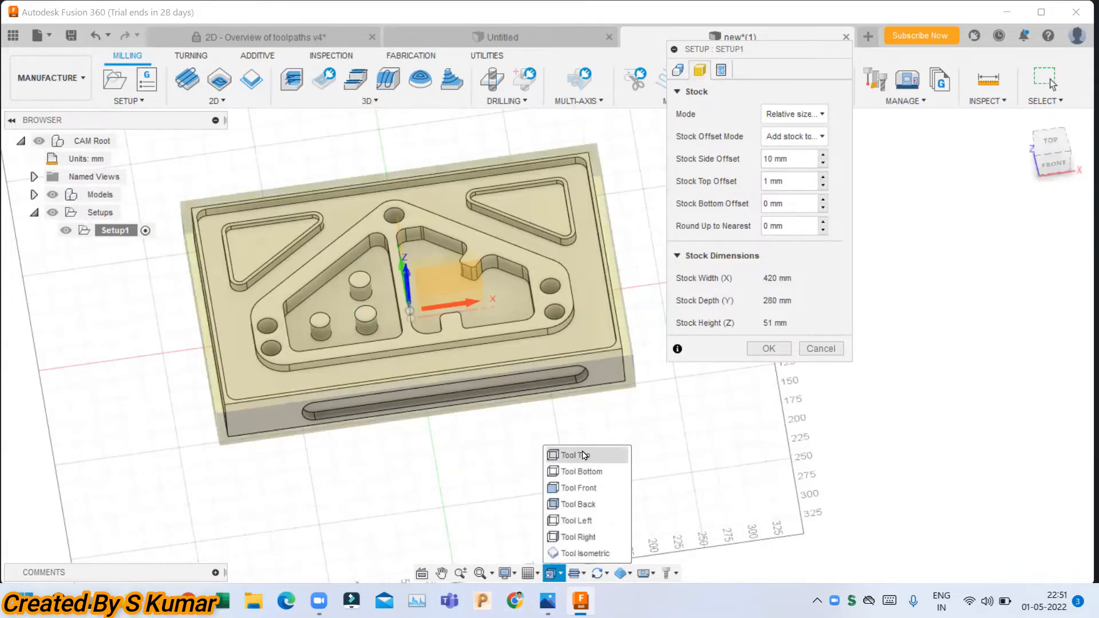
click(583, 455)
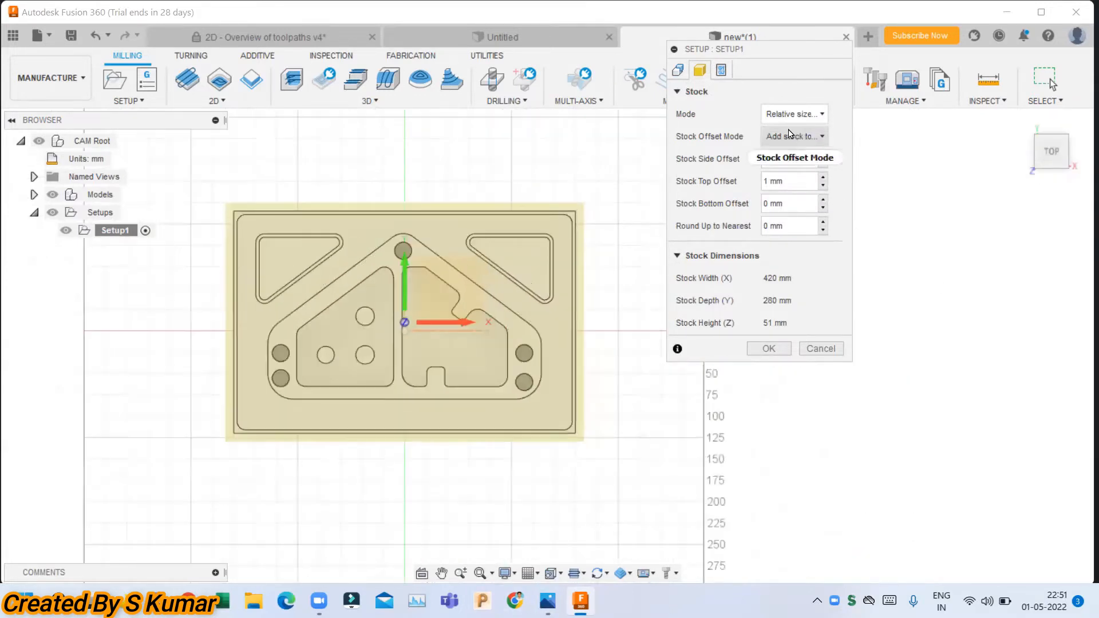
click(681, 71)
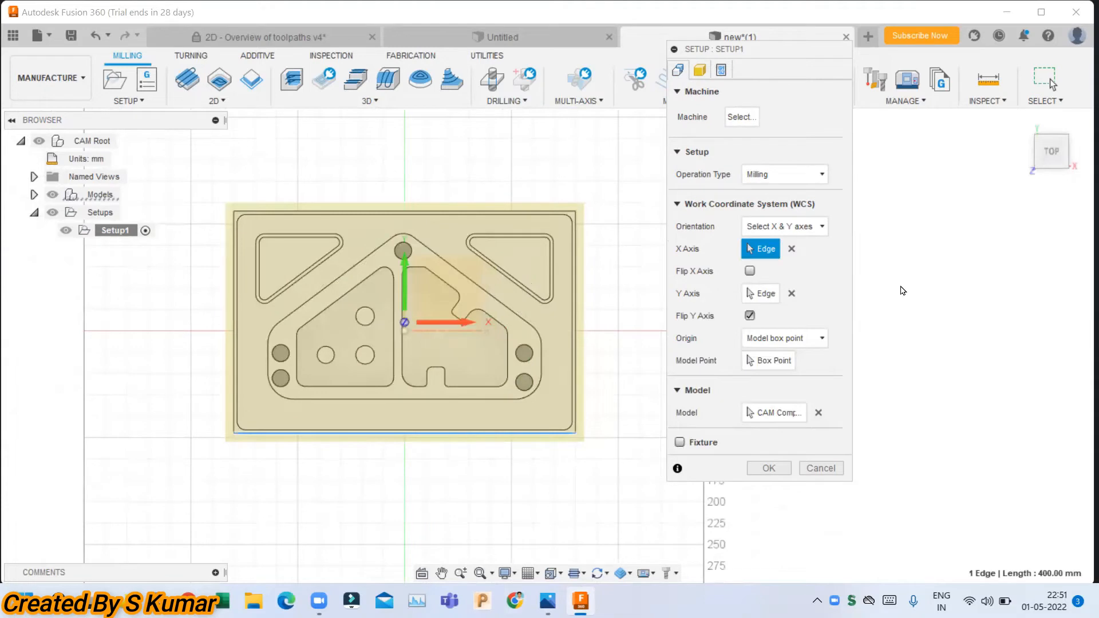
click(778, 360)
scroll(572, 220, up, 5)
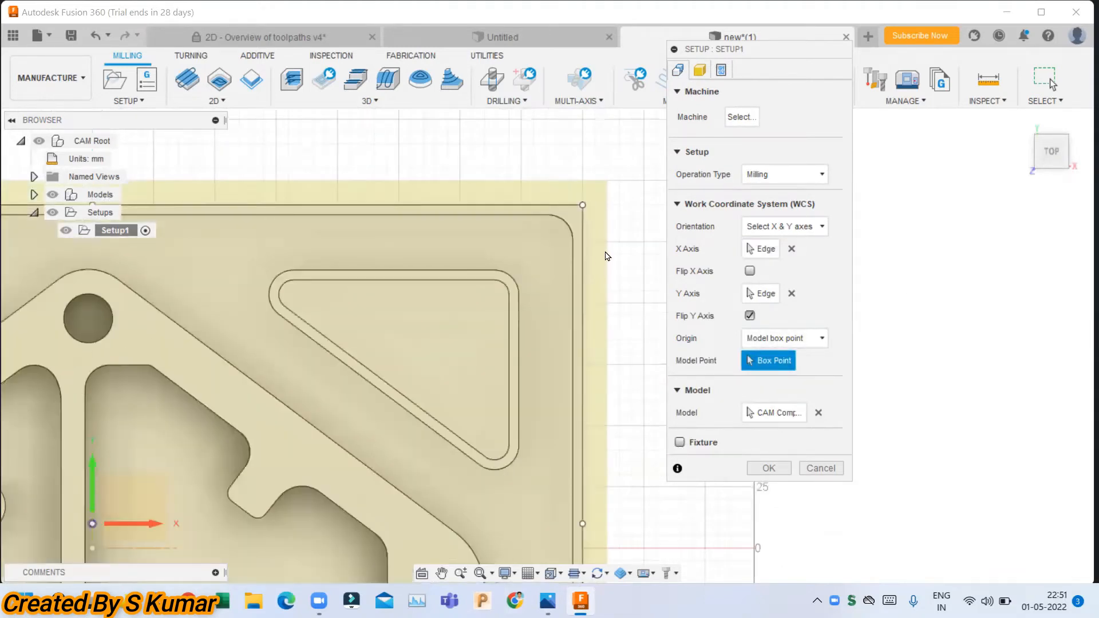
scroll(623, 246, down, 4)
scroll(444, 388, down, 3)
scroll(429, 405, up, 3)
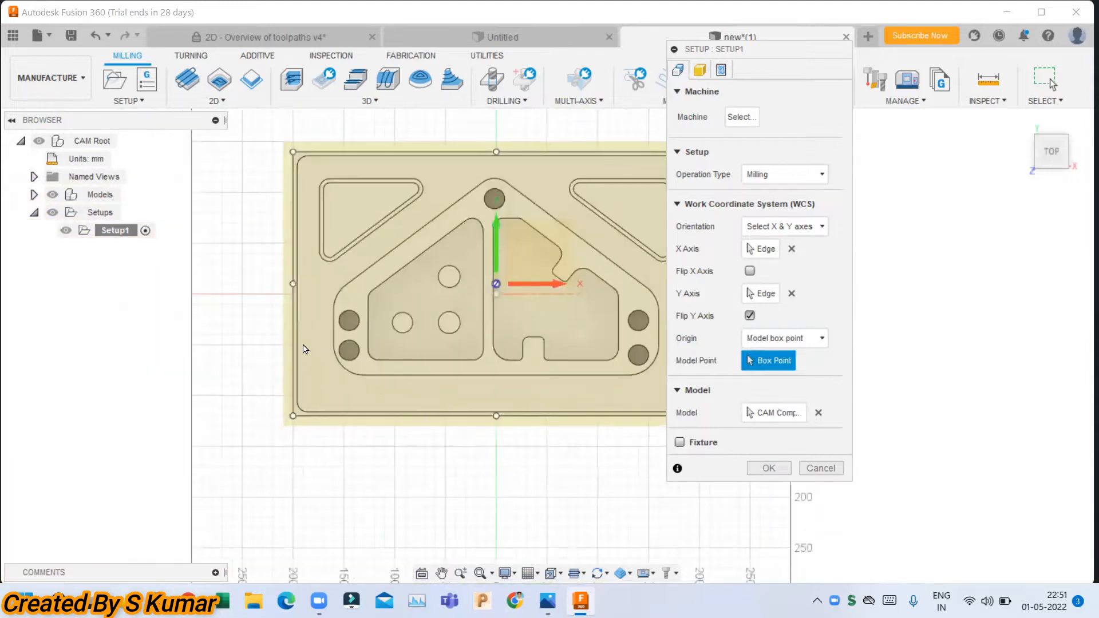
scroll(232, 340, down, 2)
scroll(427, 330, up, 2)
shift+middle_drag(427, 330, 382, 175)
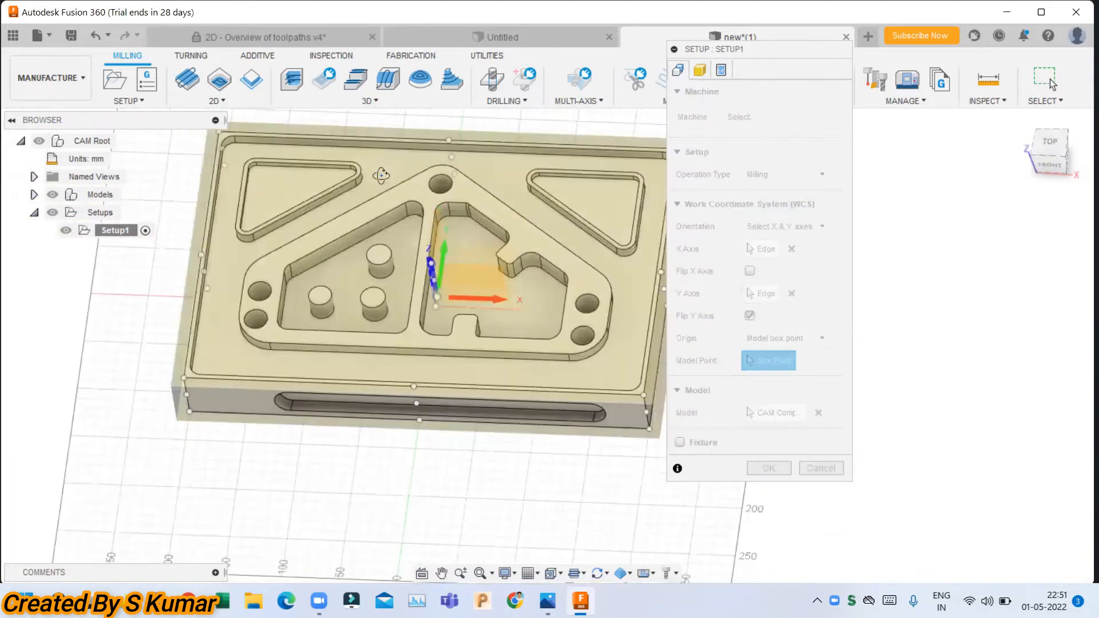
- Try Stock box point as the WCS origin and inspect the box points around the stock
click(809, 339)
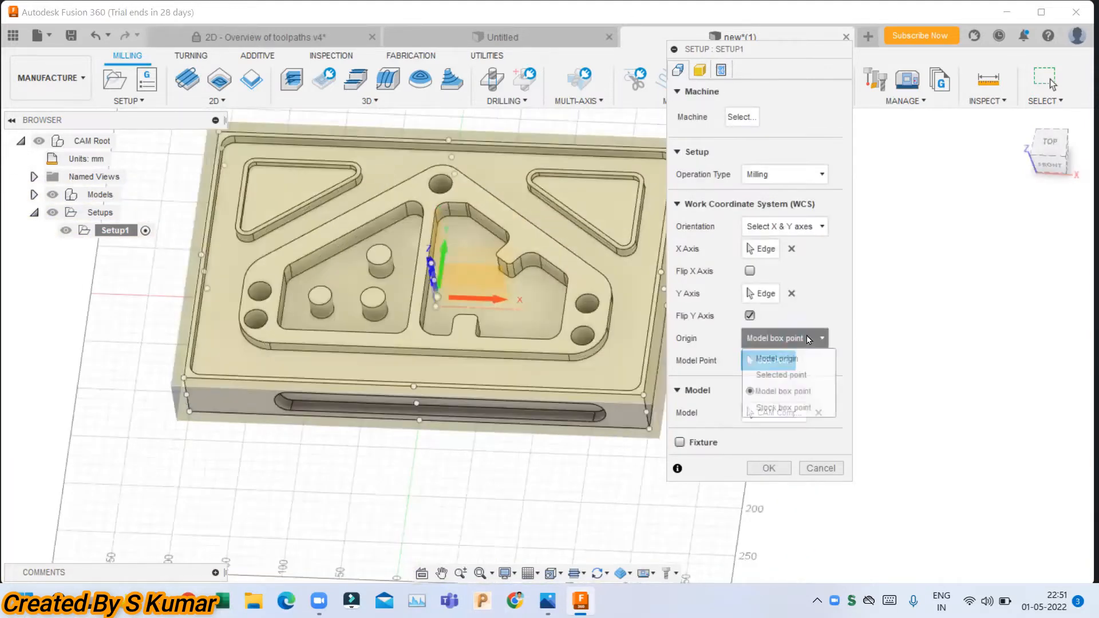
click(784, 408)
scroll(464, 320, down, 4)
shift+middle_drag(464, 321, 572, 269)
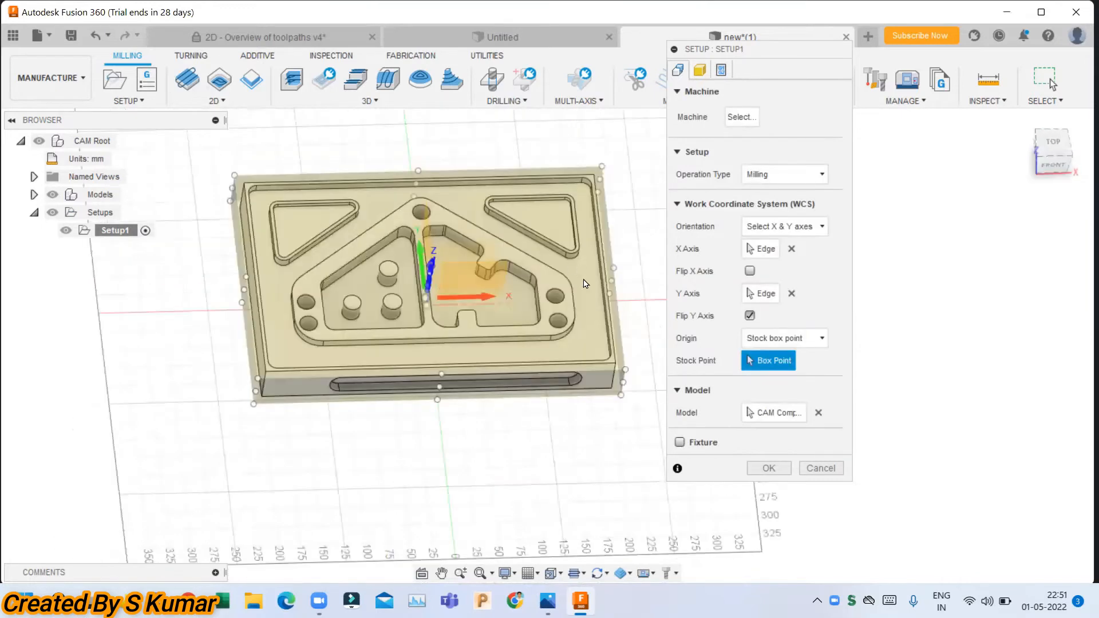
- Set the WCS origin to Model box point, placed at the center of the plate's top
click(820, 339)
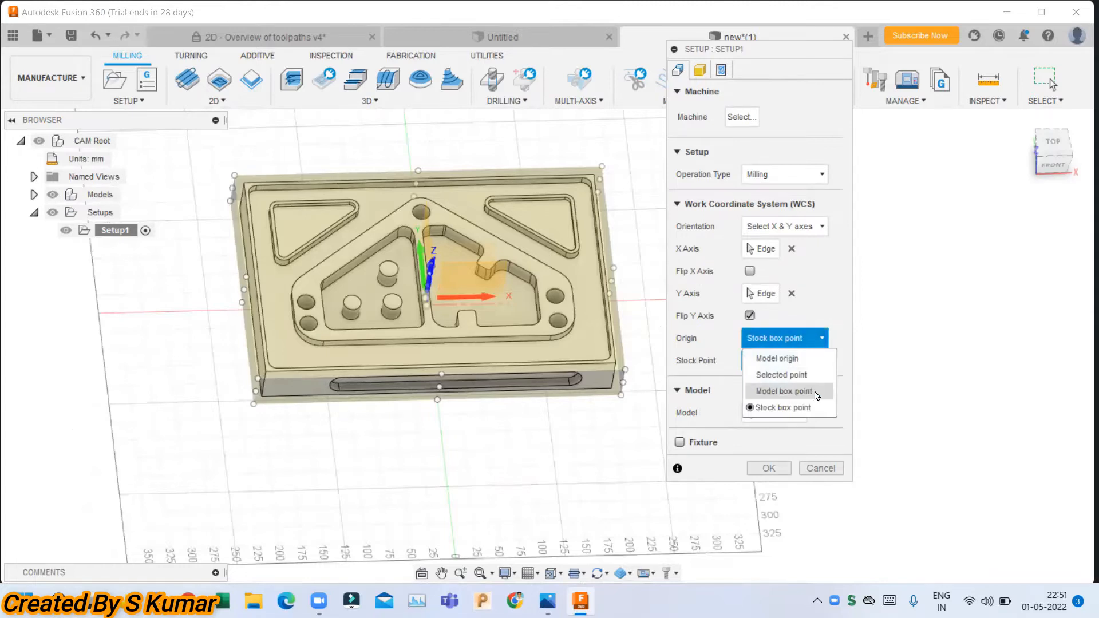
click(783, 392)
shift+middle_drag(413, 189, 415, 272)
click(425, 268)
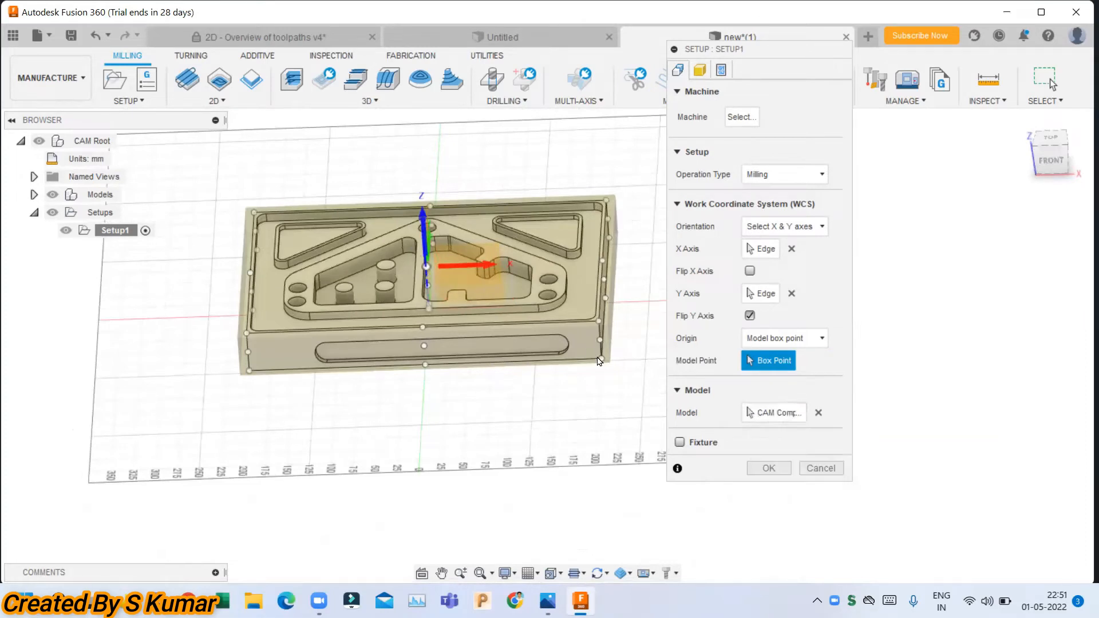
- Check the setup's Model and Fixture options, leave Fixture off, and accept the setup
click(748, 411)
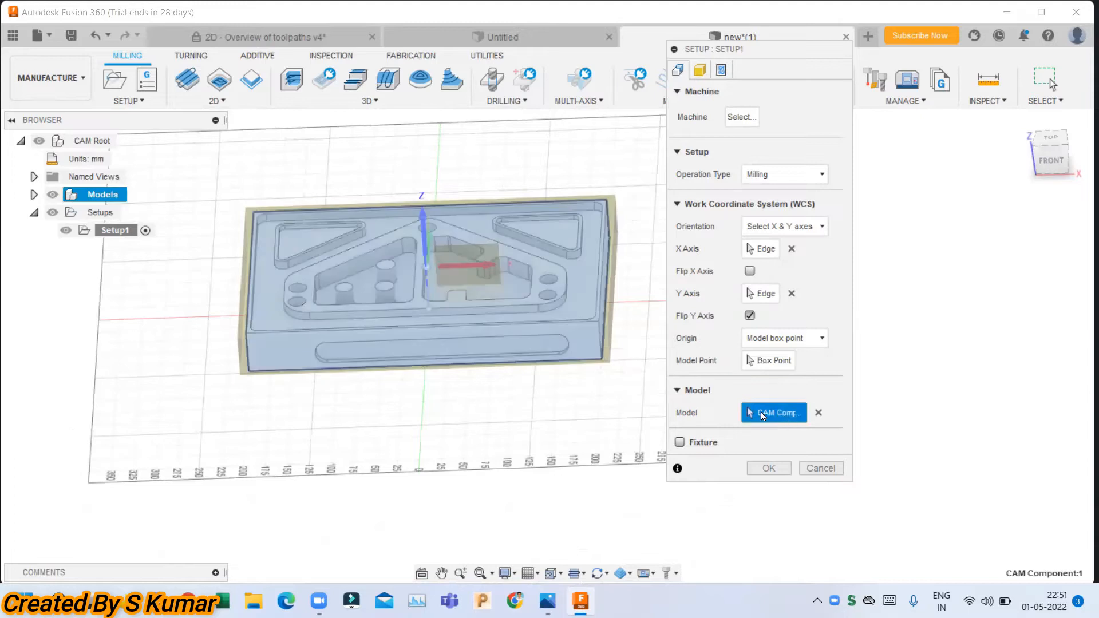
click(568, 345)
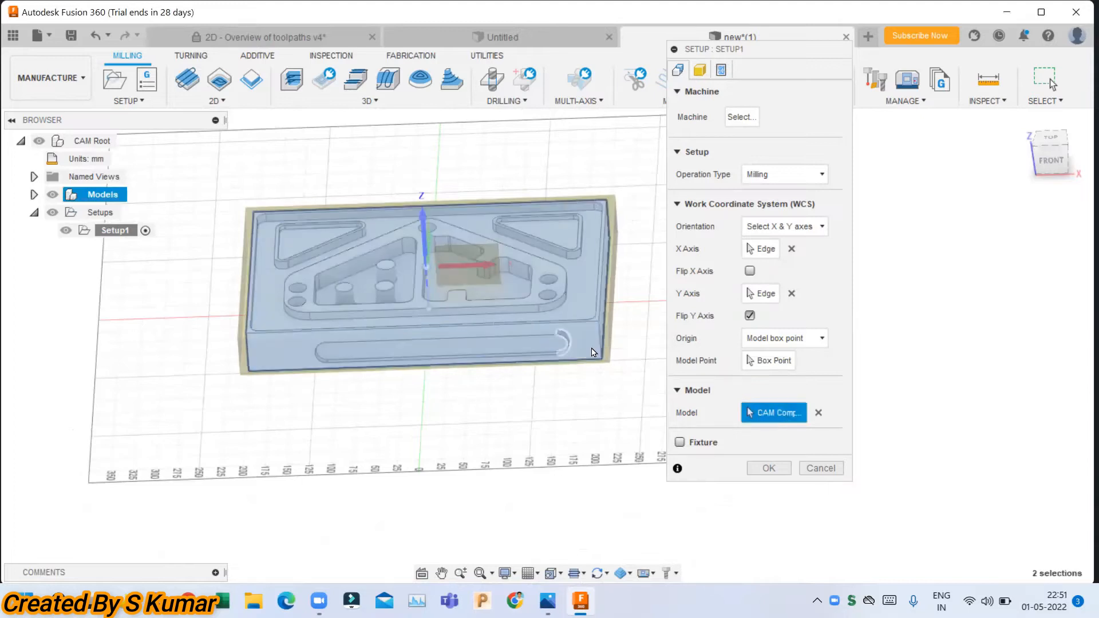
click(681, 443)
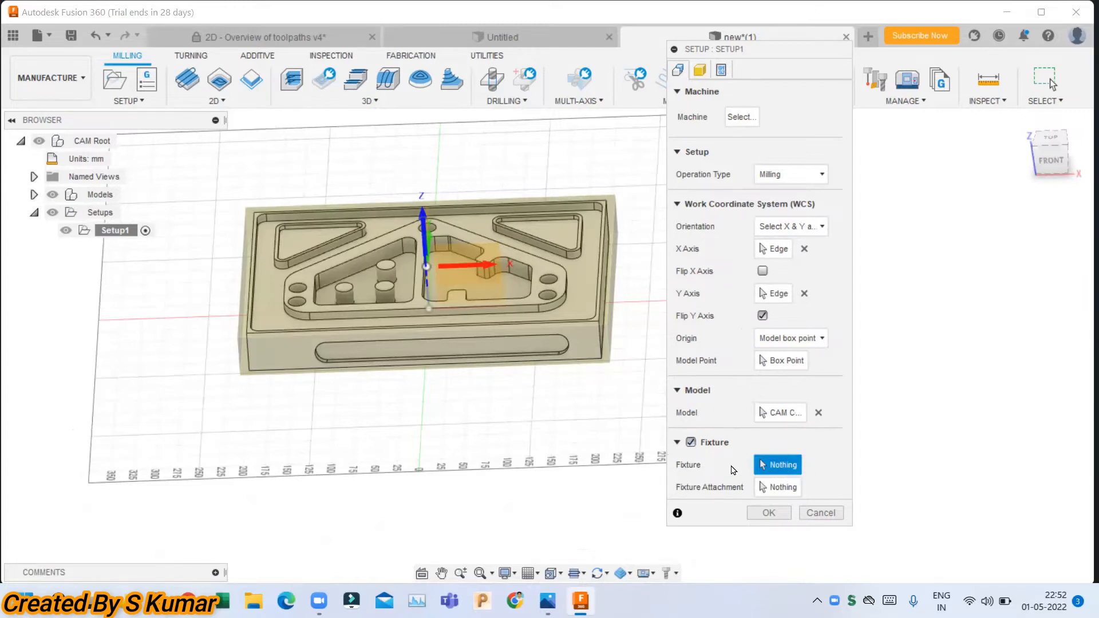
click(692, 443)
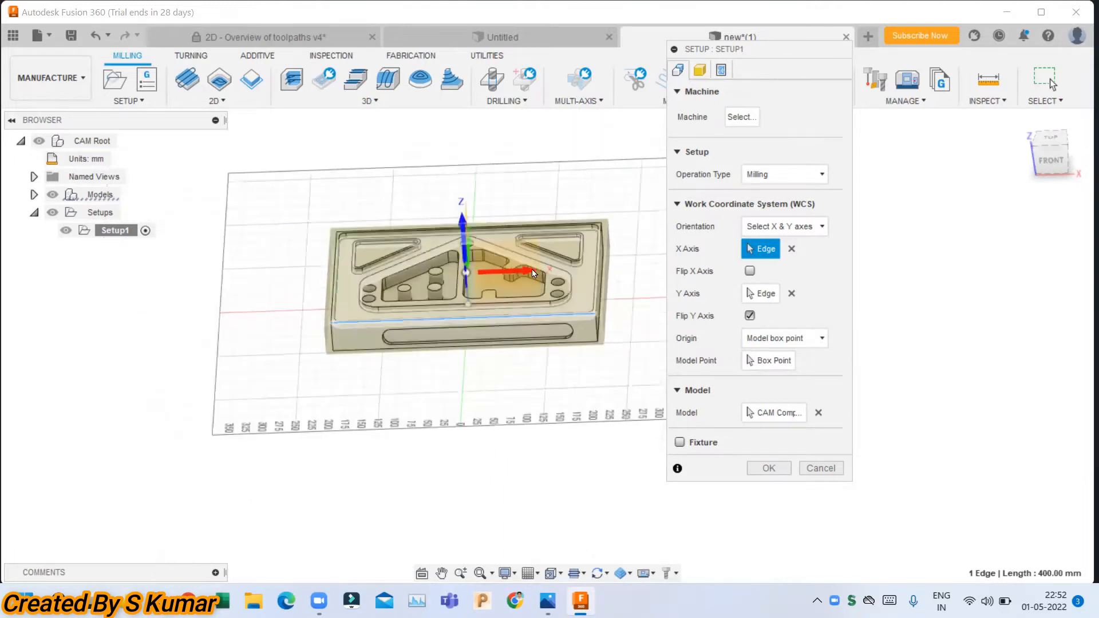
scroll(527, 273, up, 3)
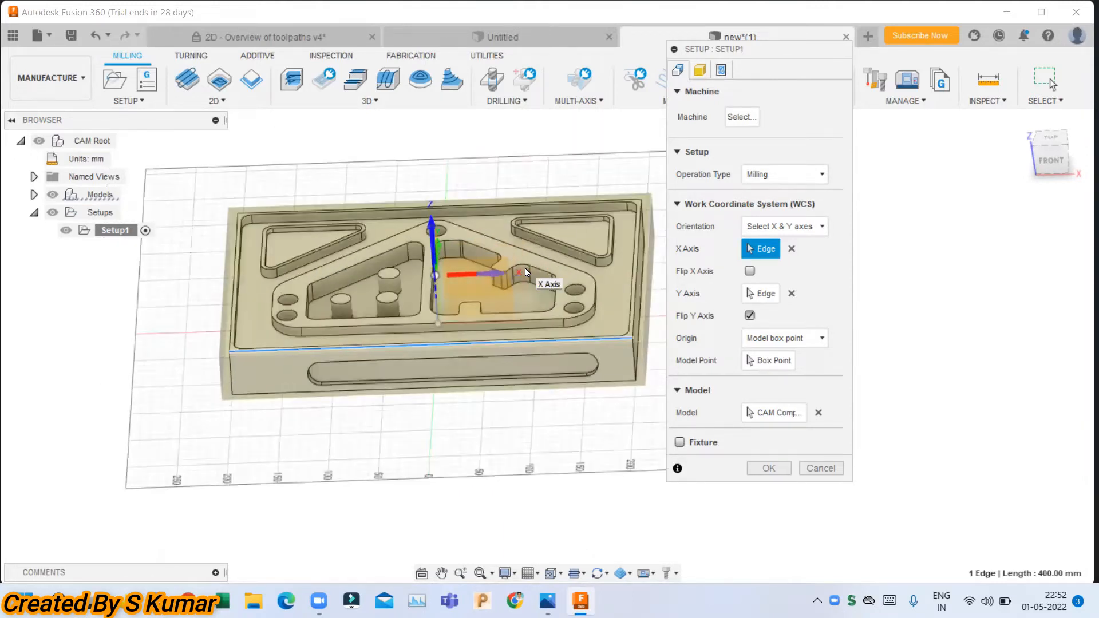
click(763, 470)
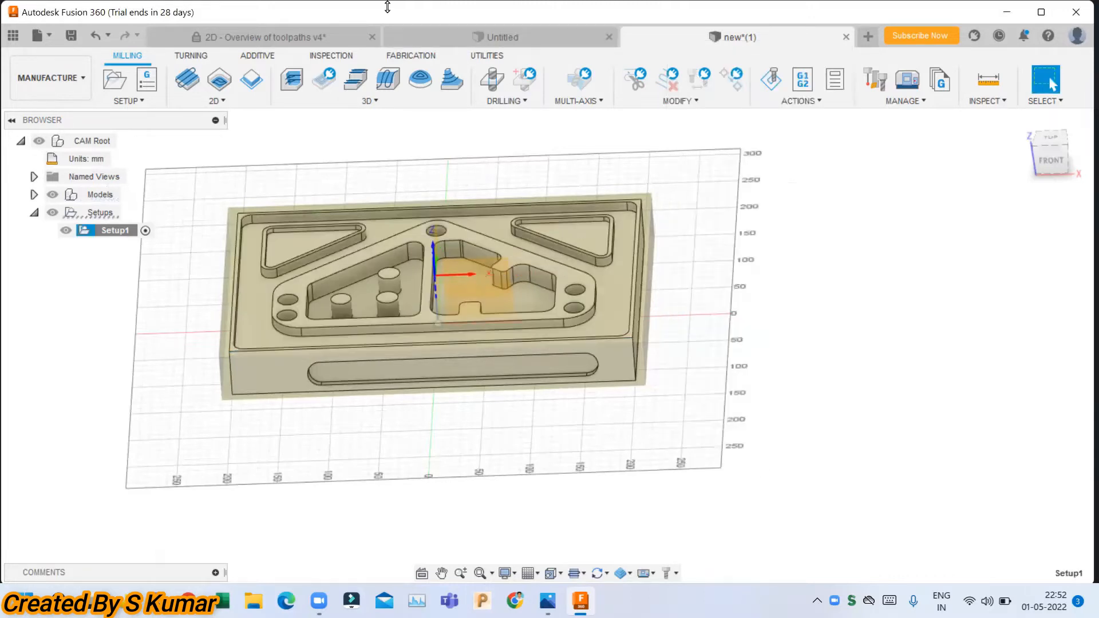
- Open the fusion 360 cylinder setup file from the Untitled design
click(418, 43)
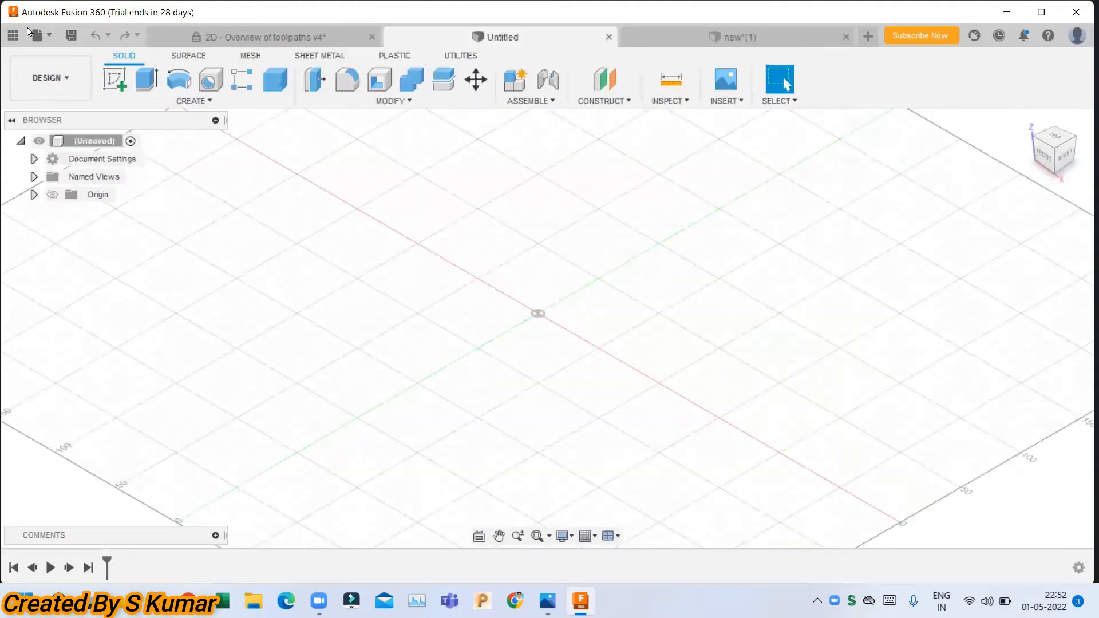
click(36, 36)
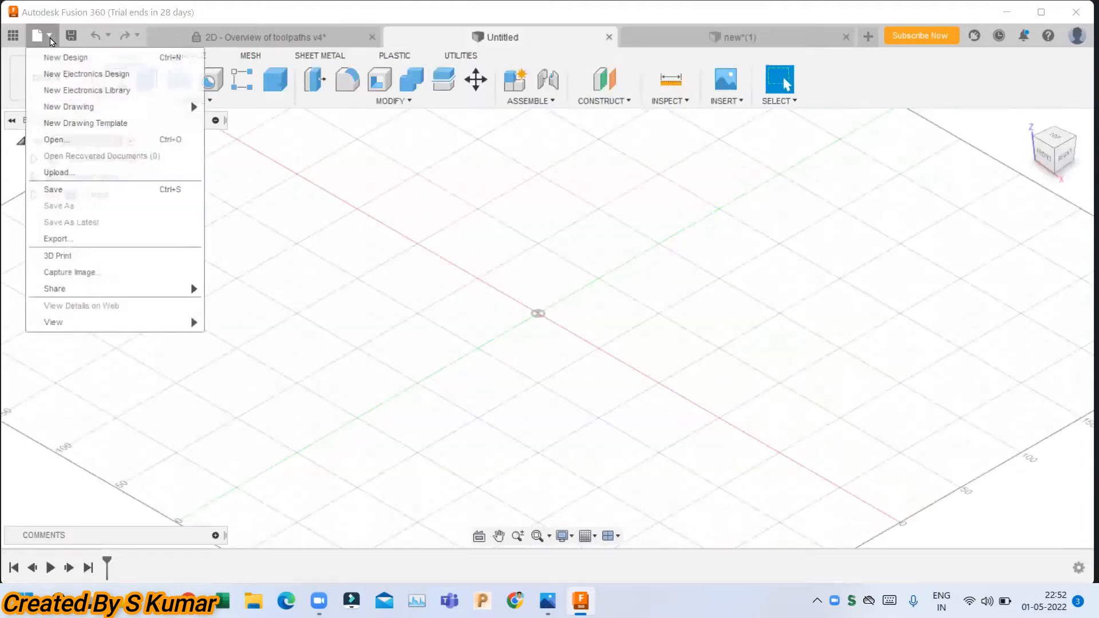
click(87, 144)
click(331, 444)
double_click(266, 228)
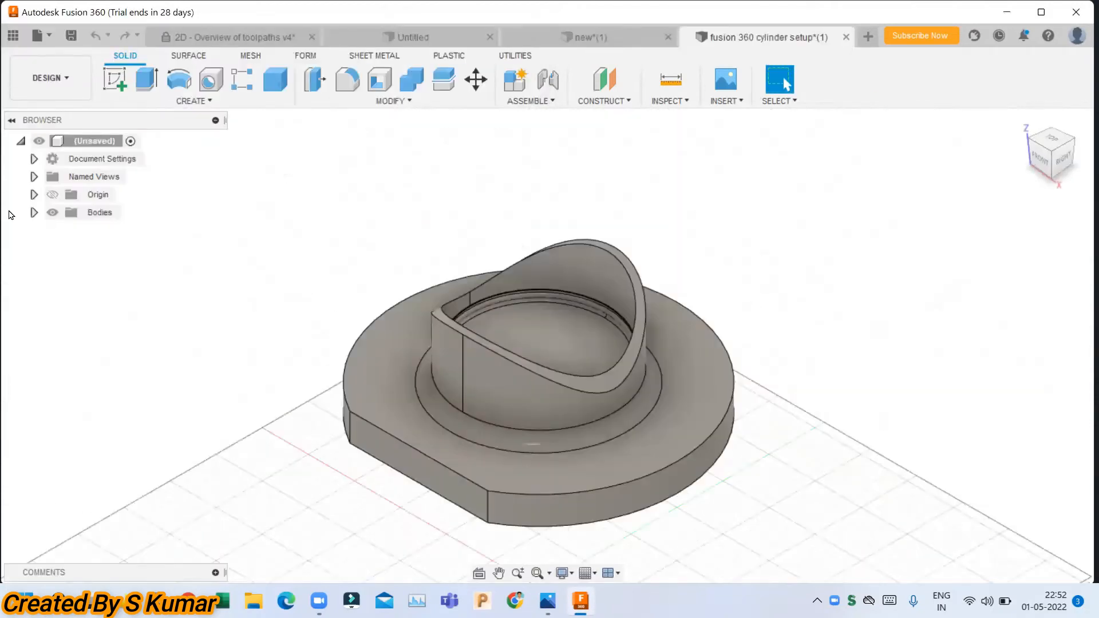
- Expand the Bodies folder of the cylinder design and select Body1
click(33, 212)
click(110, 230)
scroll(730, 235, down, 1)
scroll(729, 235, down, 1)
scroll(730, 235, up, 1)
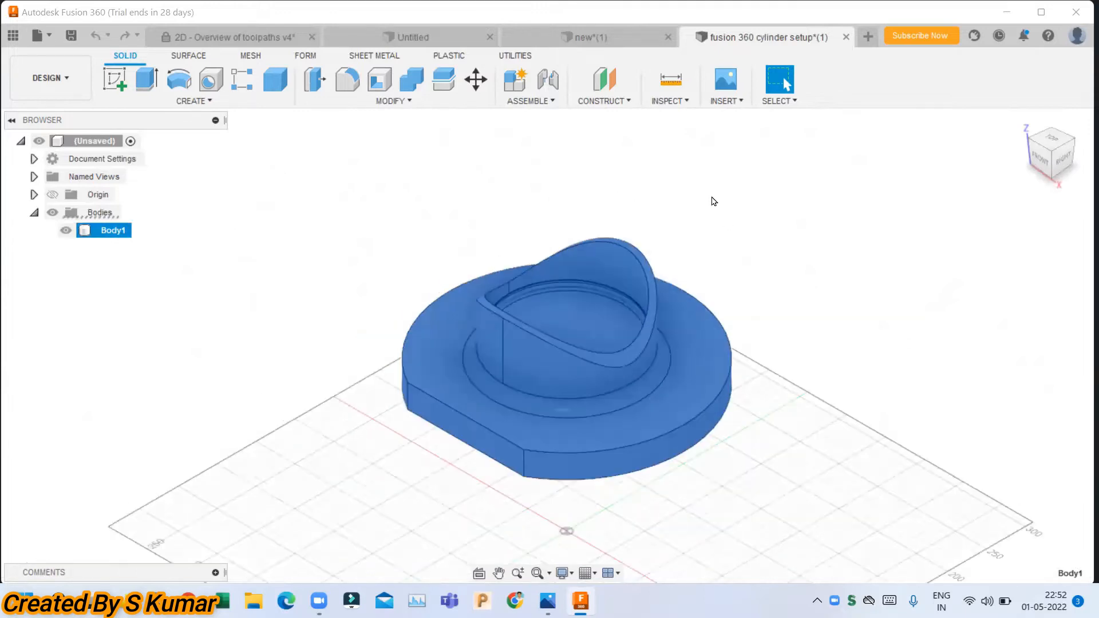
- Switch to the Manufacture workspace and start a new milling setup for the cylindrical part
click(64, 89)
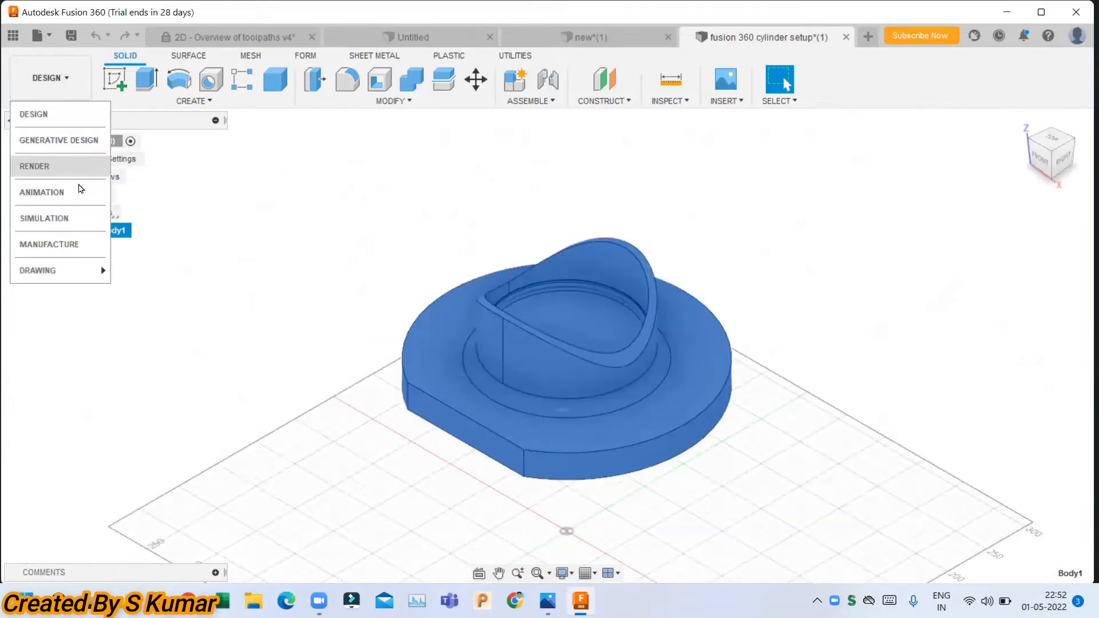
click(84, 251)
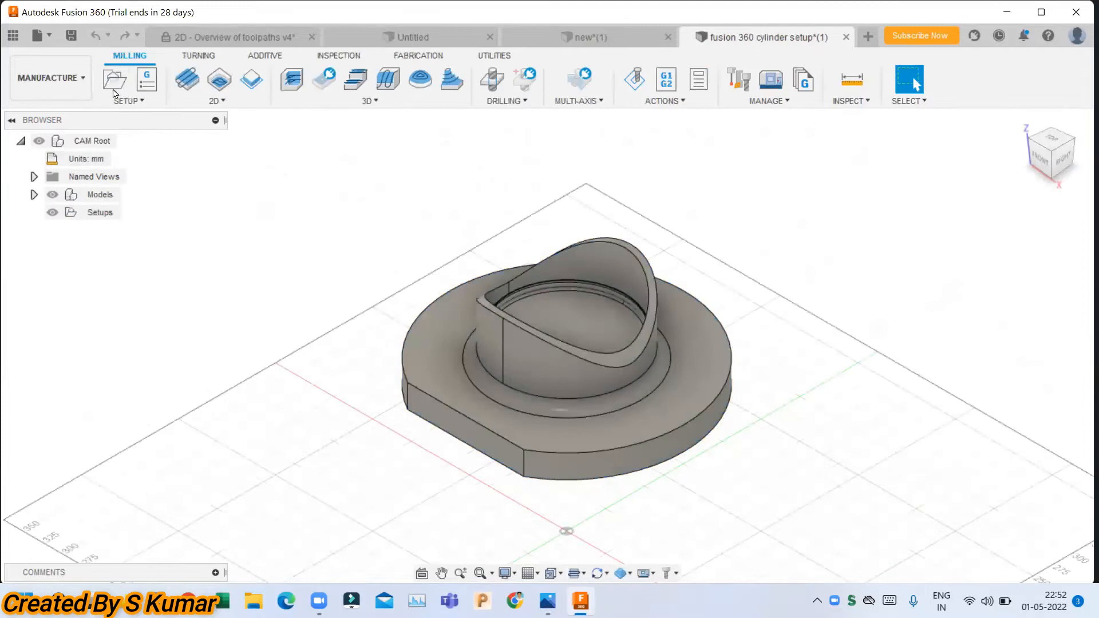
click(114, 91)
shift+middle_drag(364, 253, 568, 405)
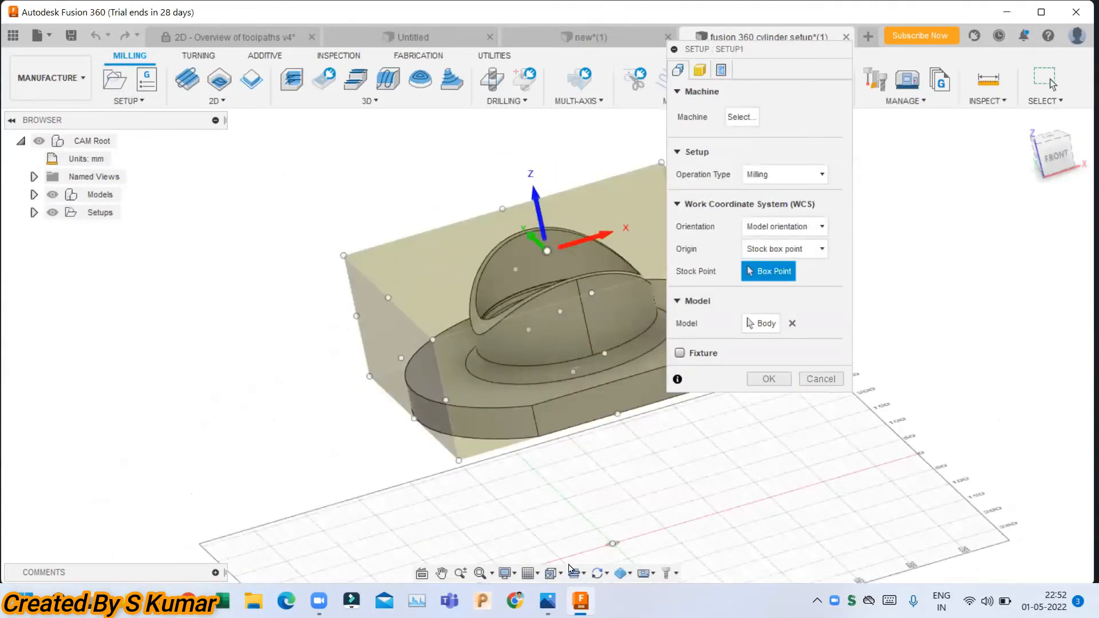
click(574, 572)
click(569, 455)
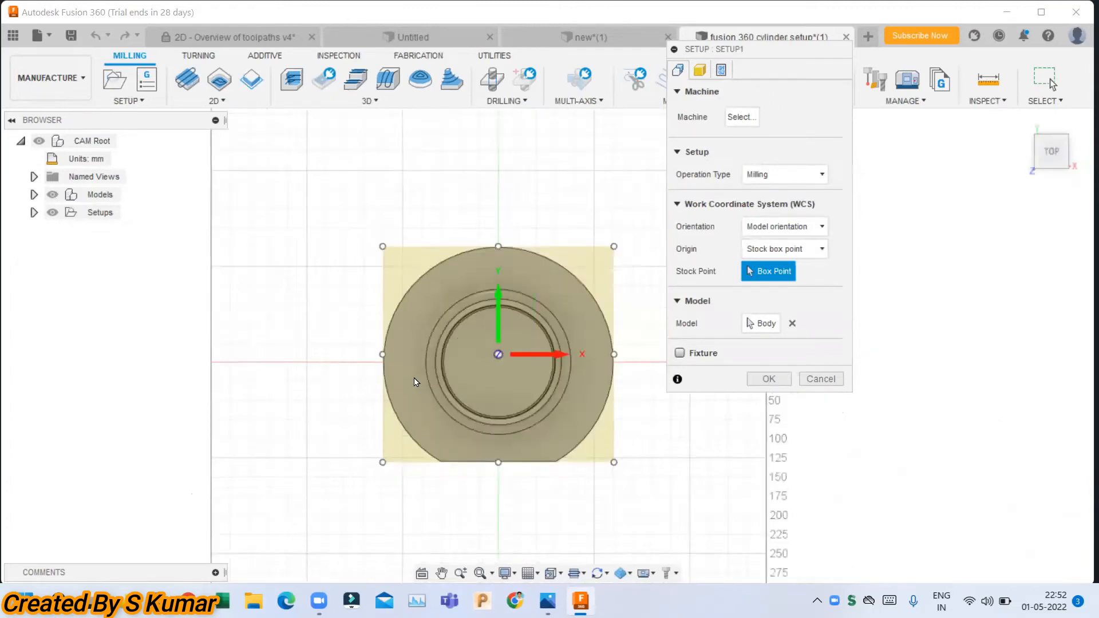
scroll(492, 395, up, 2)
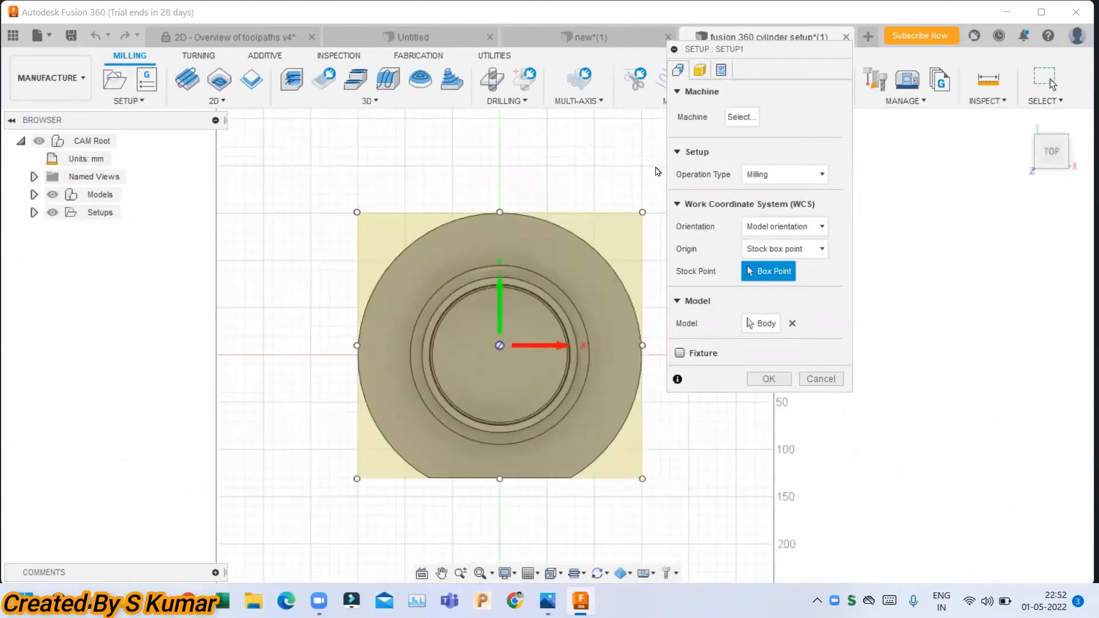
- Set the WCS orientation to Select Z axis/plane & X axis, using the front flat's left vertical edge for Z and its top edge for X
click(791, 229)
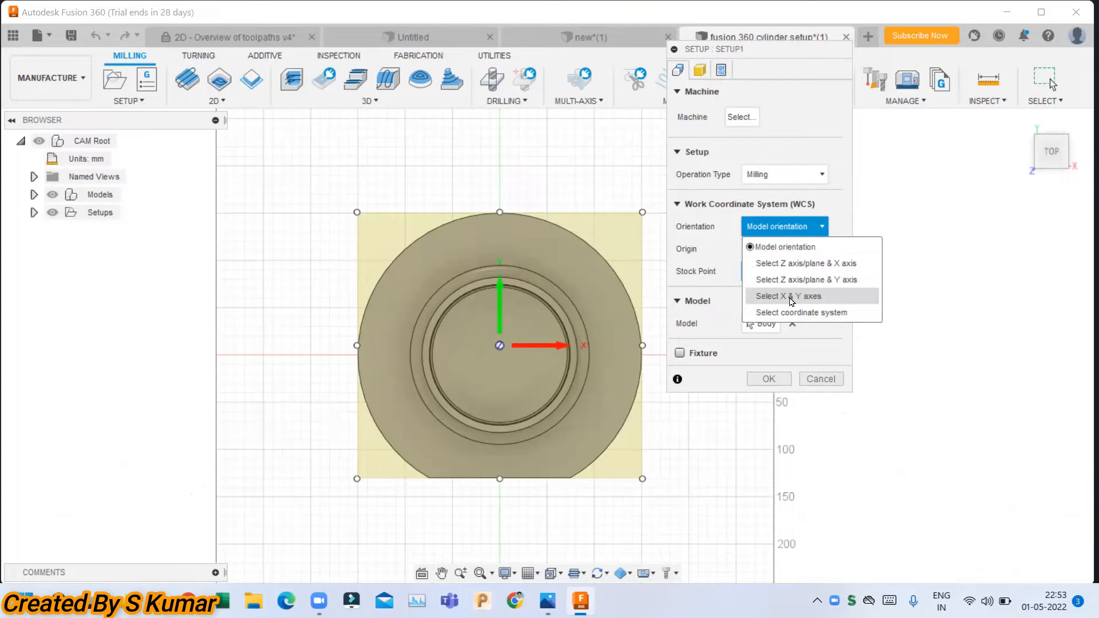
click(788, 265)
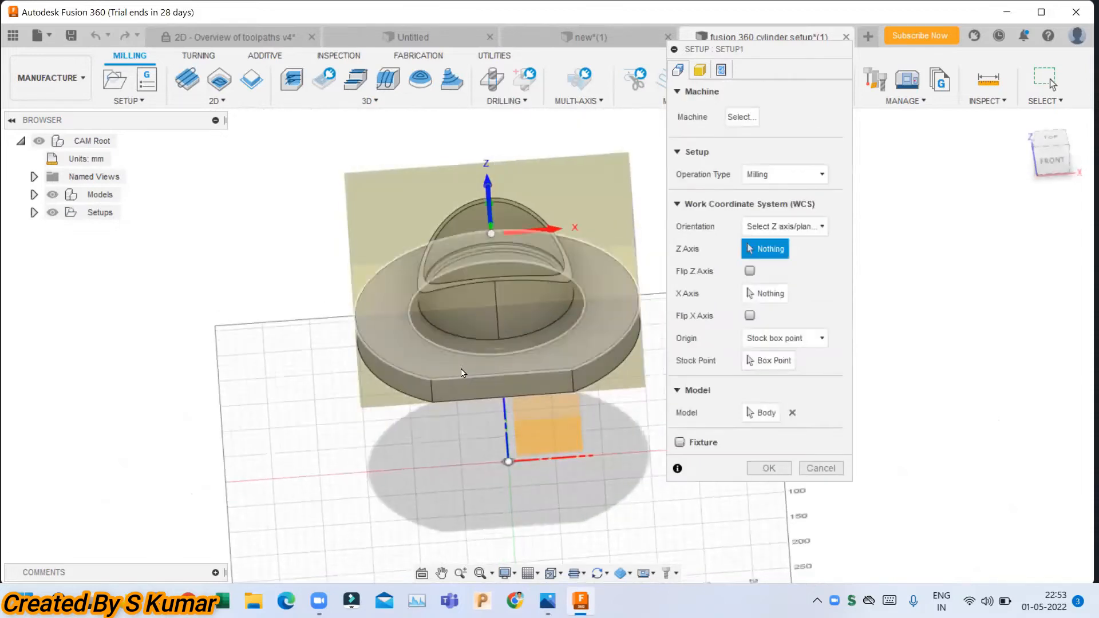
click(430, 393)
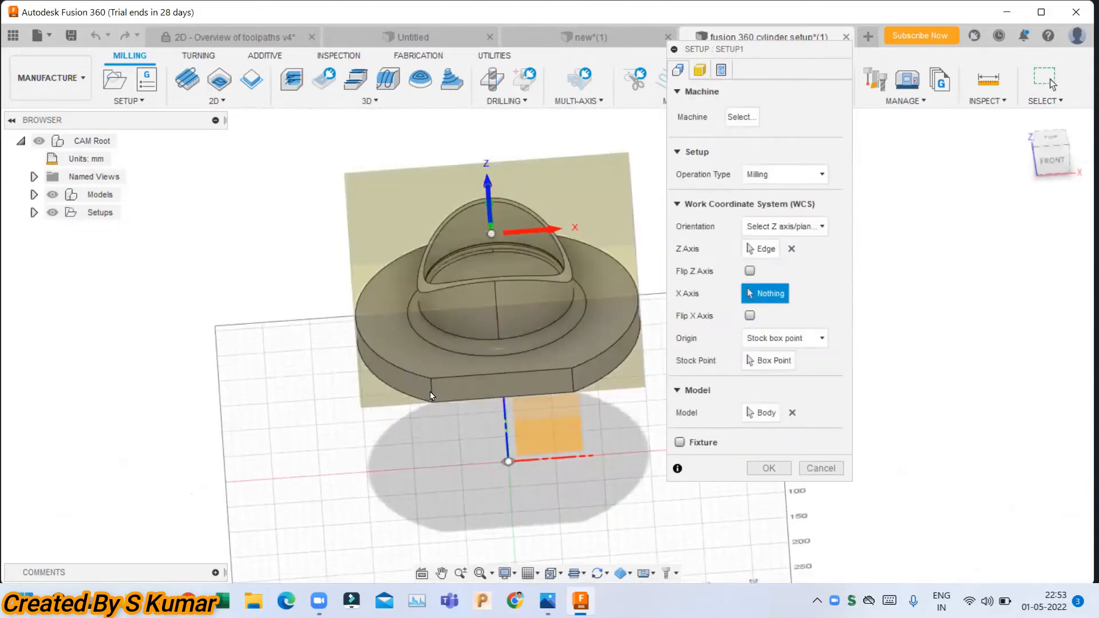
click(497, 378)
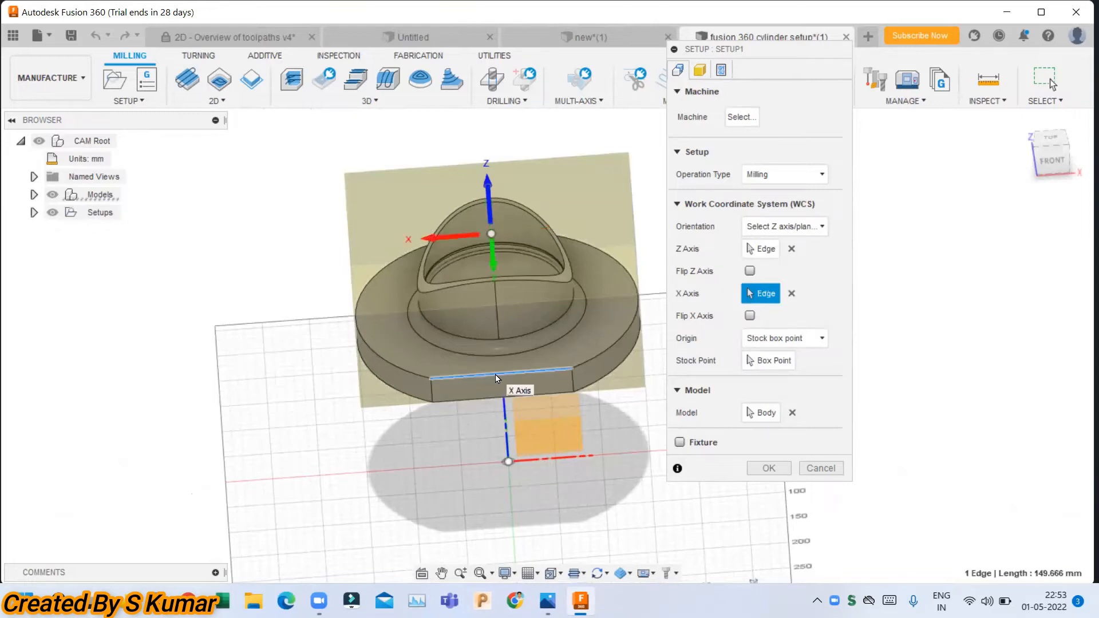
click(552, 573)
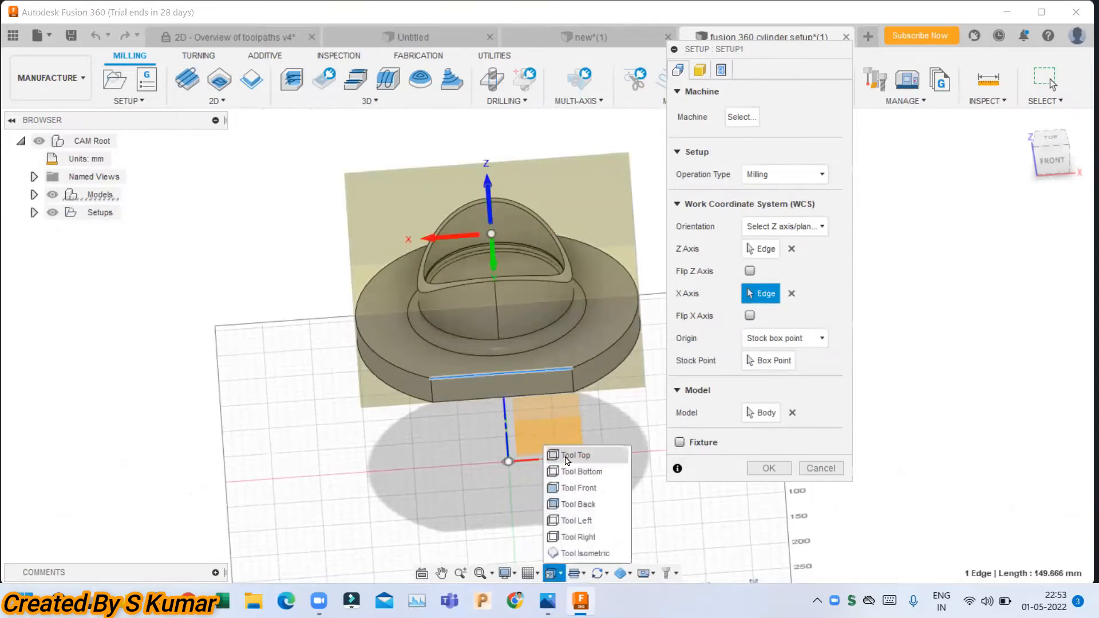
click(565, 461)
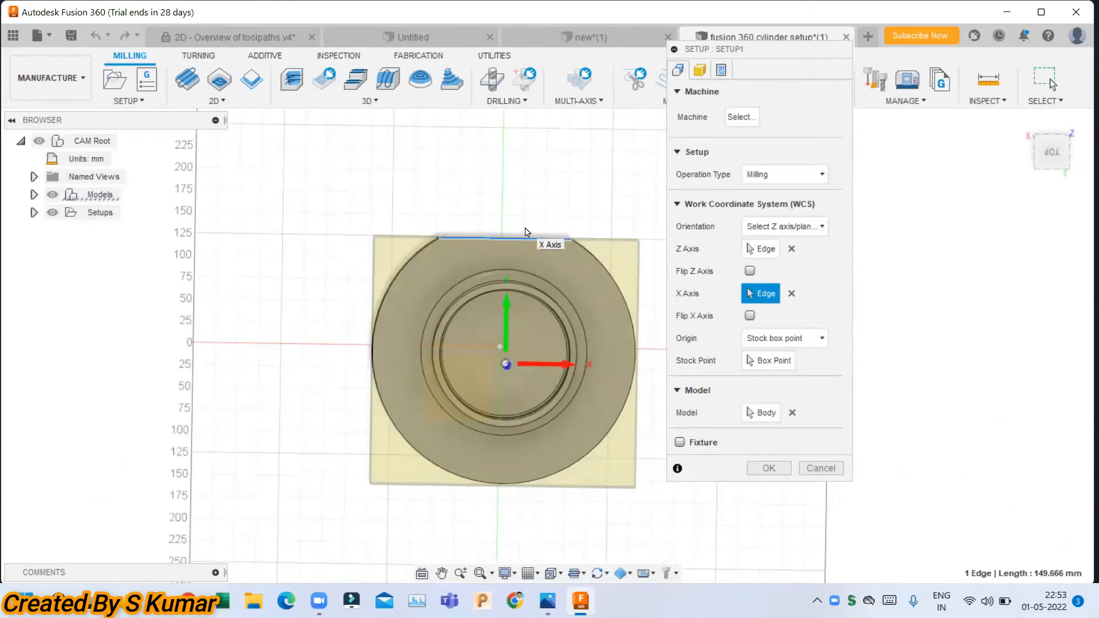
- Flip the WCS X axis and check the resulting orientation in the Tool Top view
click(750, 316)
shift+middle_drag(435, 275, 409, 216)
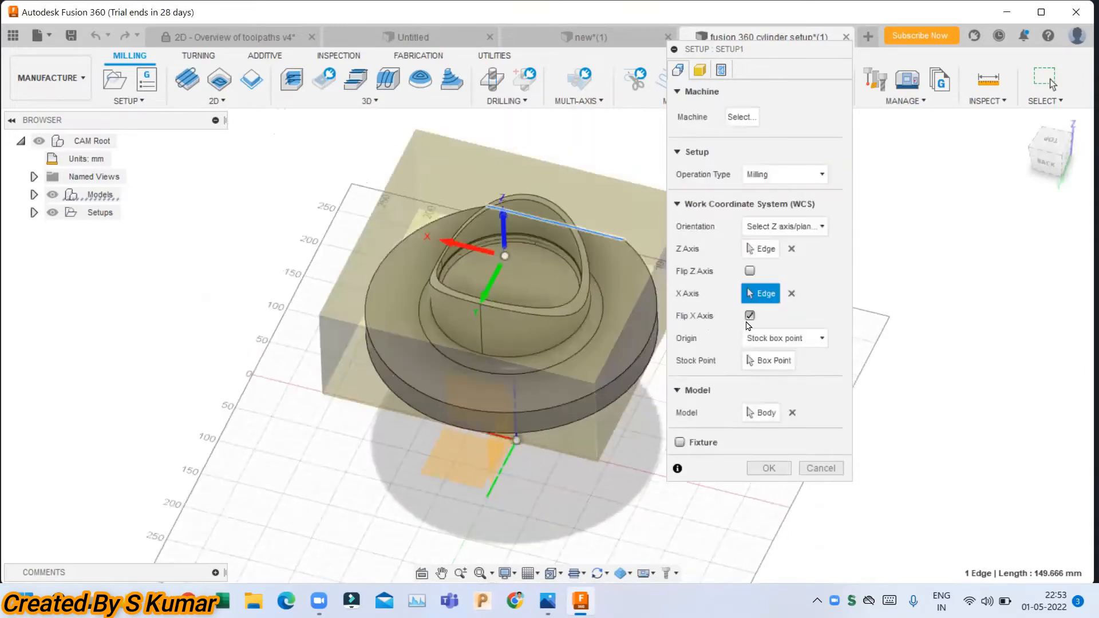
click(554, 573)
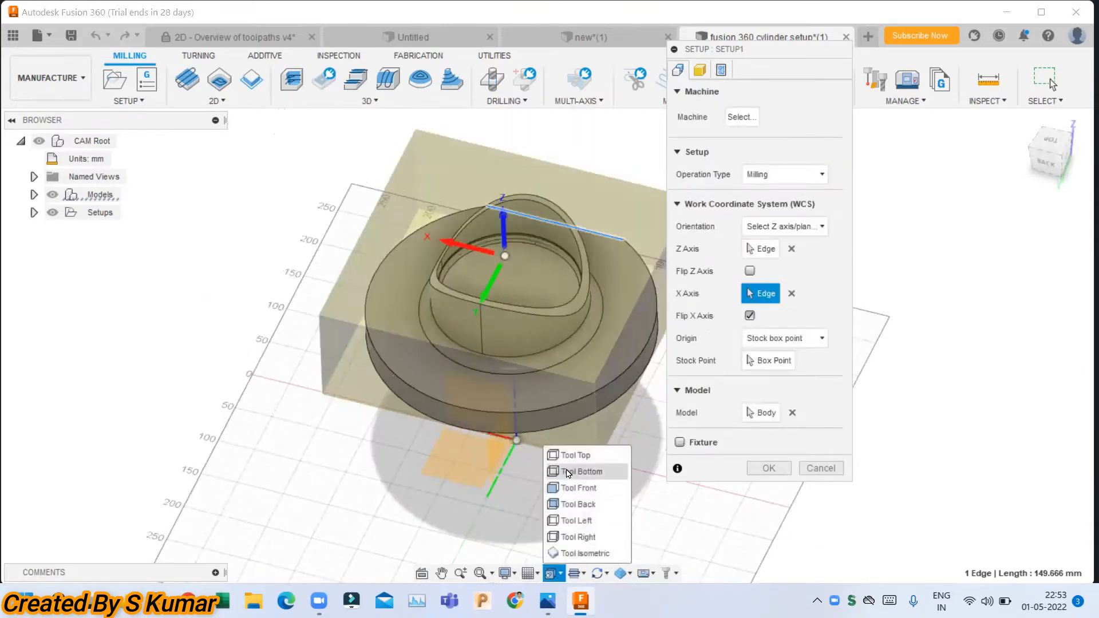
click(570, 455)
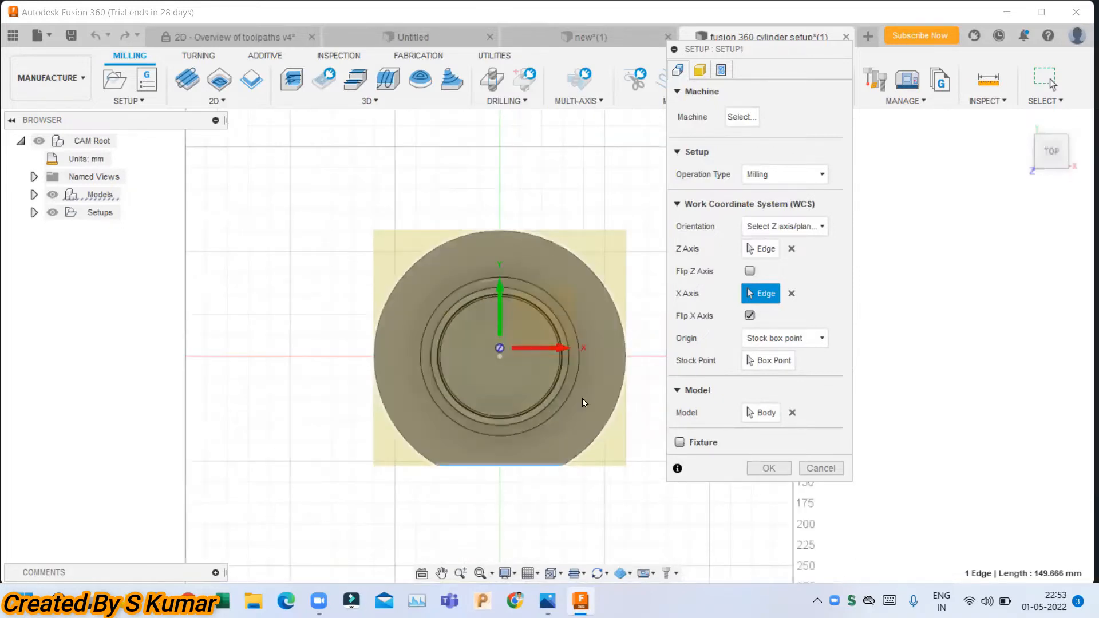
- Set the WCS orientation to Select Z axis/plane & Y axis, using the front flat's top edge for Y, and check it in the Tool Top view
click(820, 224)
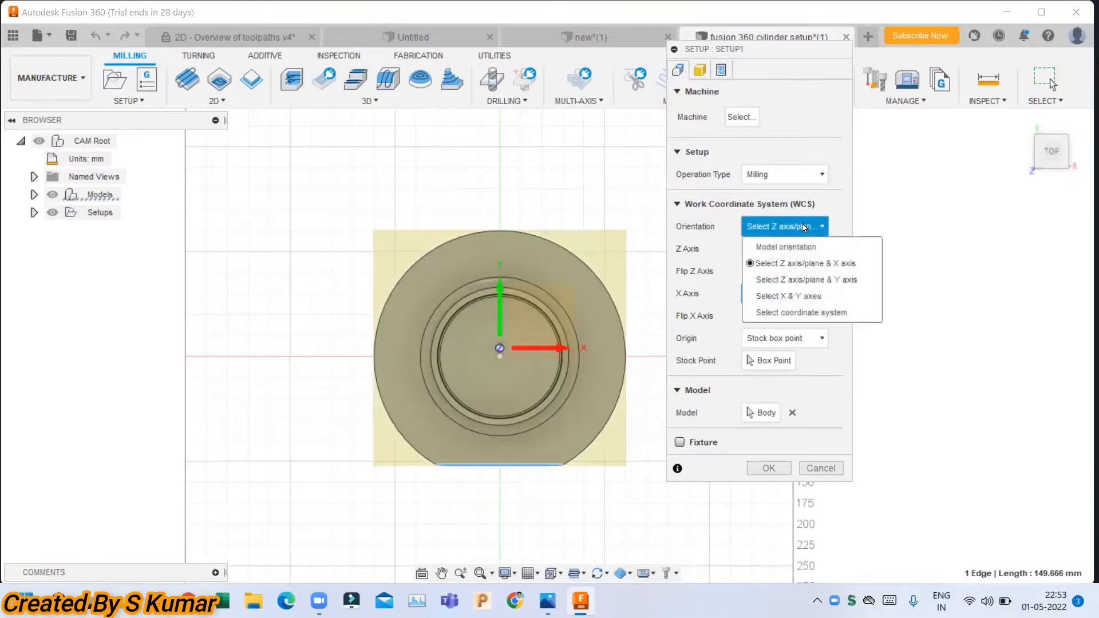
click(818, 279)
shift+middle_drag(498, 321, 537, 334)
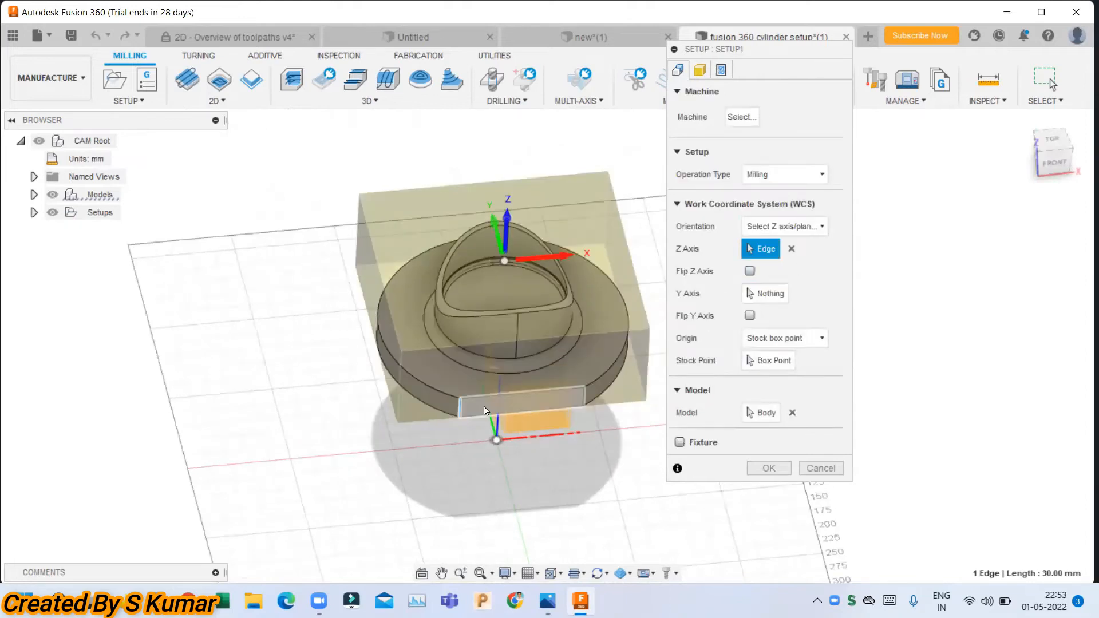
click(767, 294)
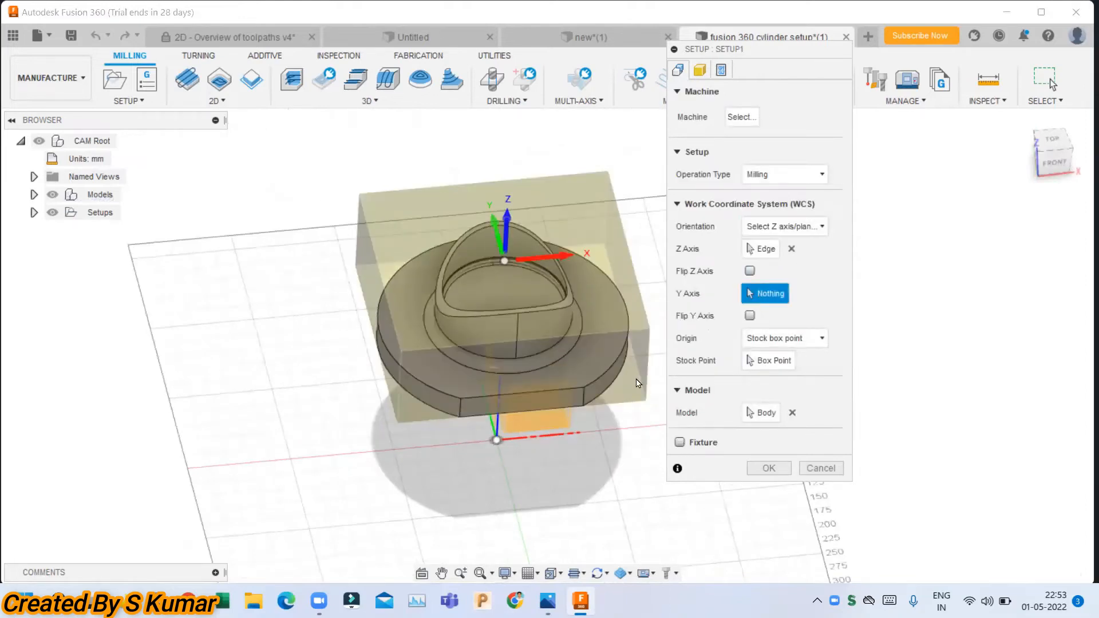
click(520, 393)
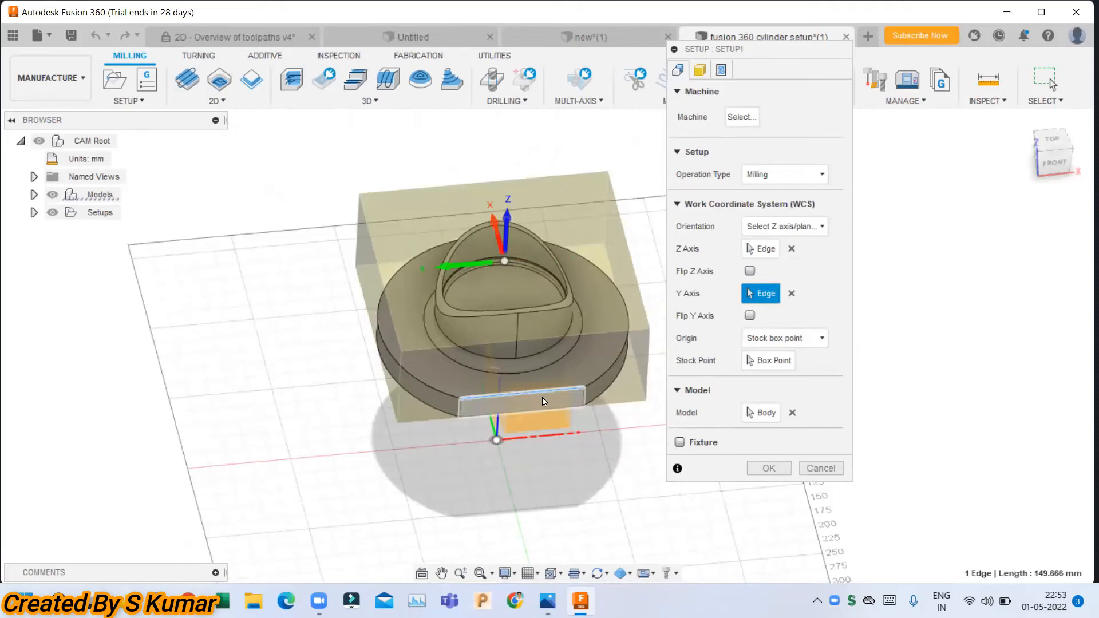
click(554, 573)
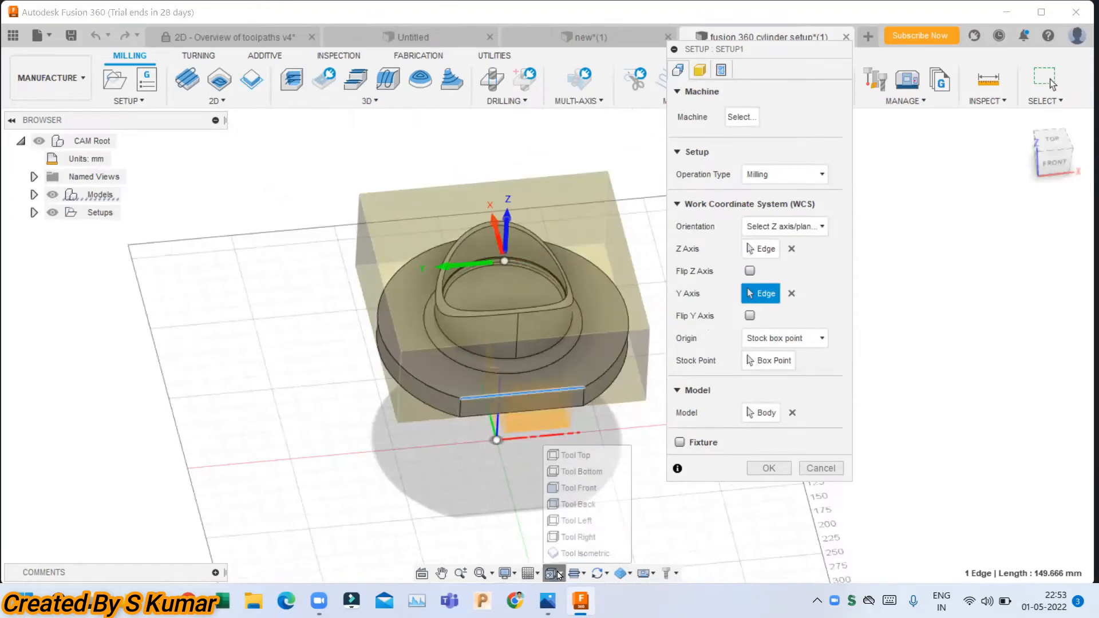
click(571, 456)
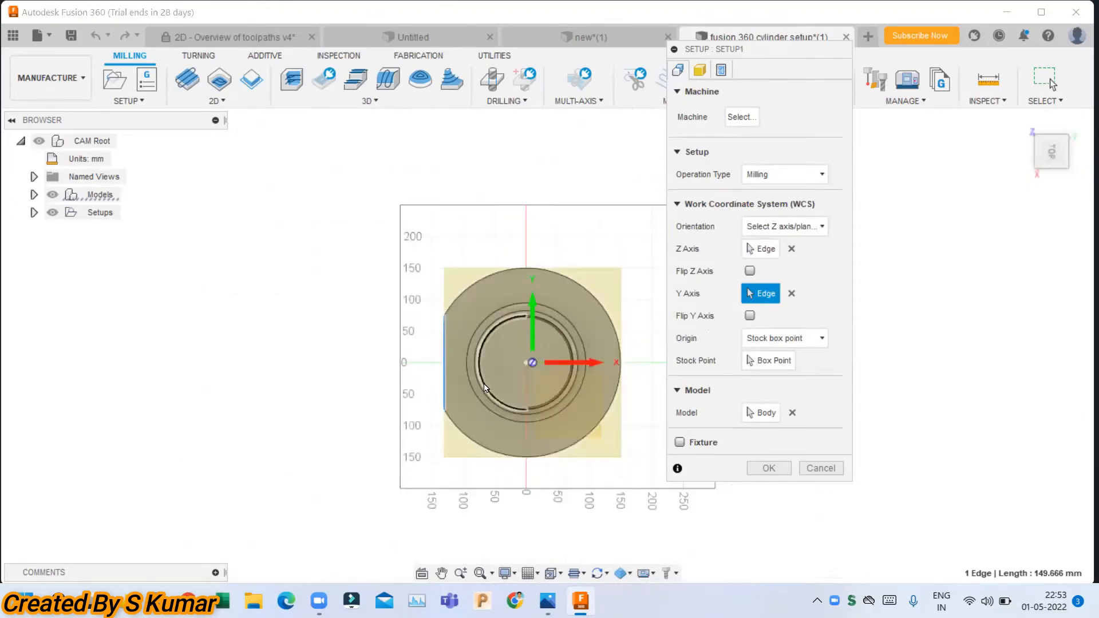
- Flip the WCS Y axis and check the resulting orientation in the Tool Top view
click(444, 347)
click(750, 316)
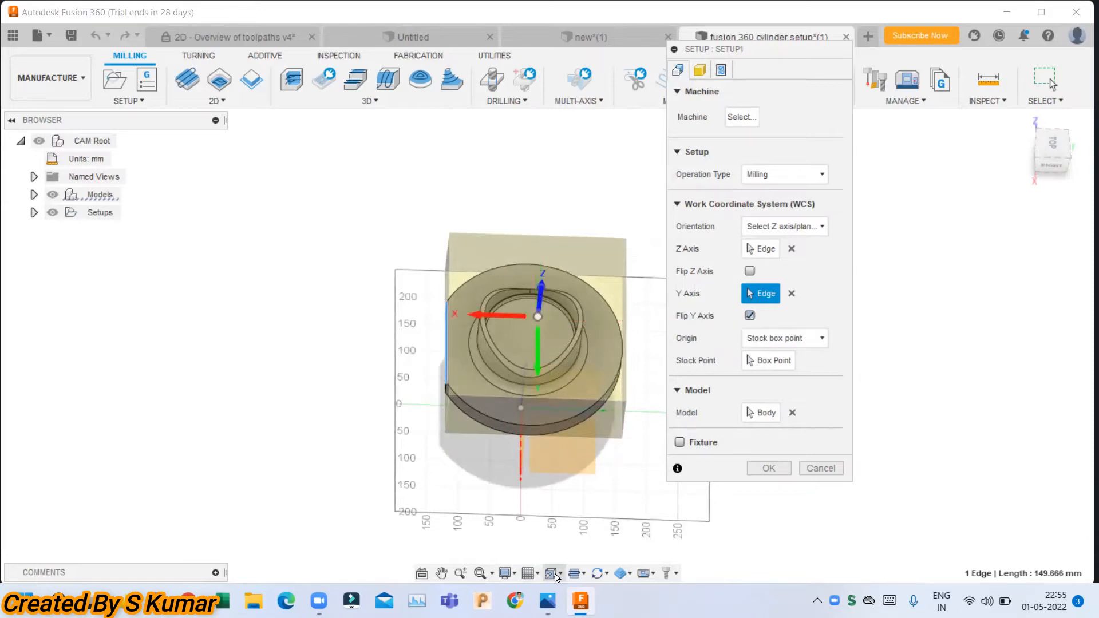
click(558, 574)
click(581, 455)
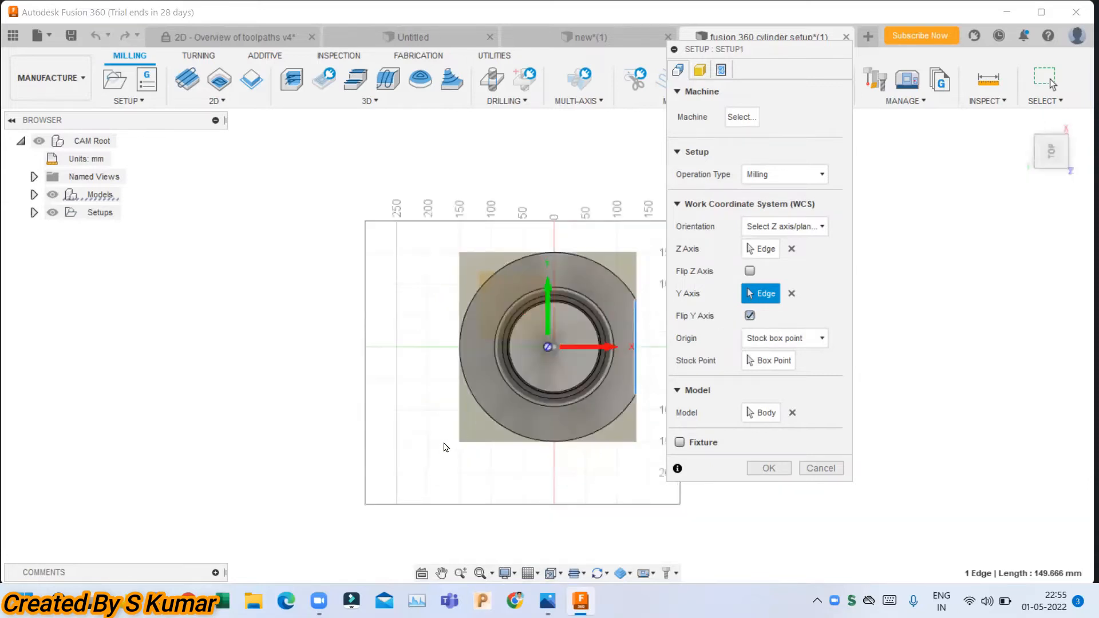
scroll(574, 366, up, 3)
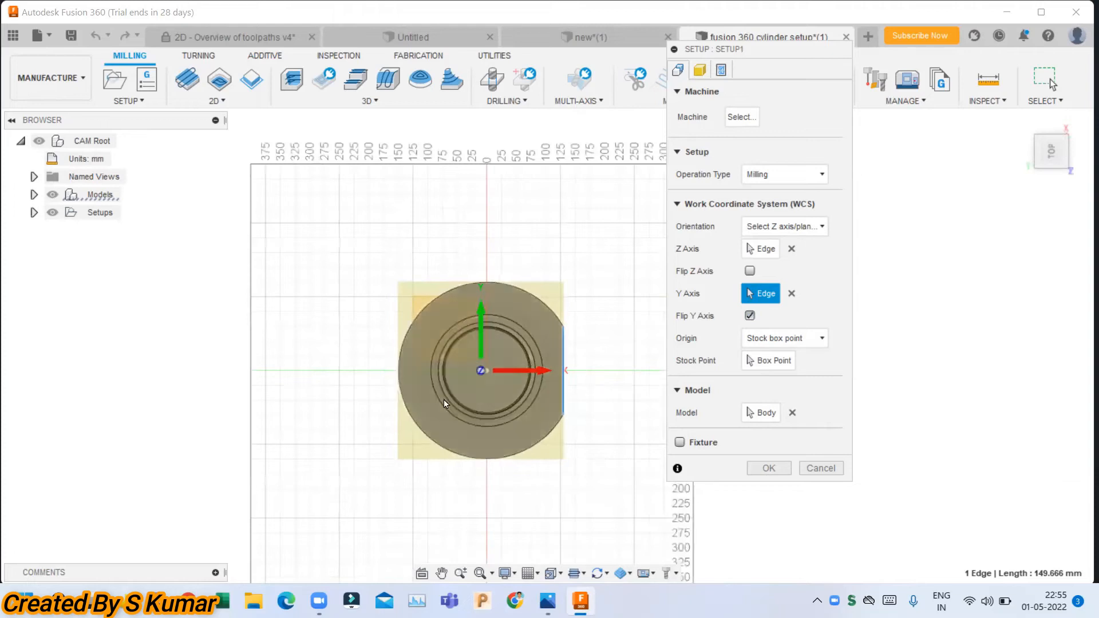
scroll(494, 368, up, 1)
scroll(495, 368, up, 5)
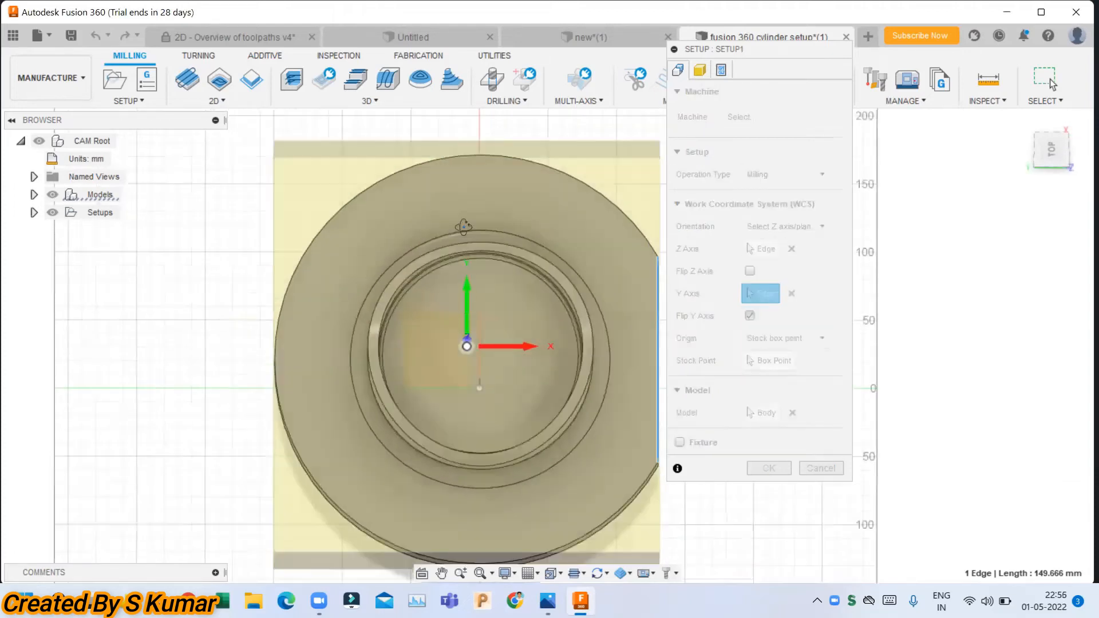
- Set the WCS origin to Model box point and check its location in the Tool Top view
shift+middle_drag(466, 341, 435, 289)
click(790, 338)
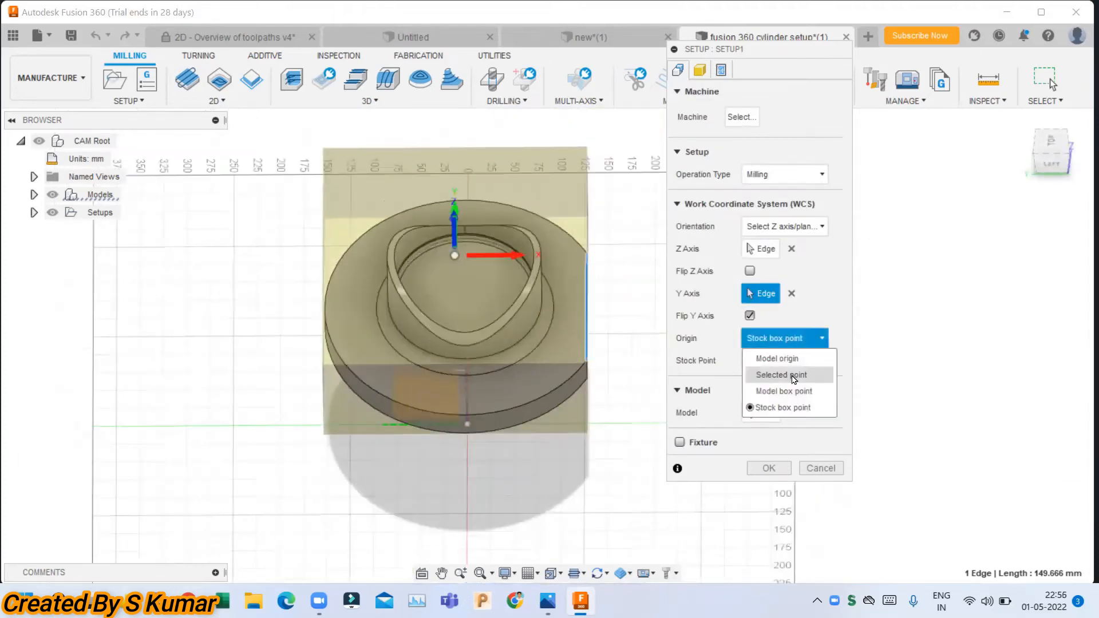
click(784, 391)
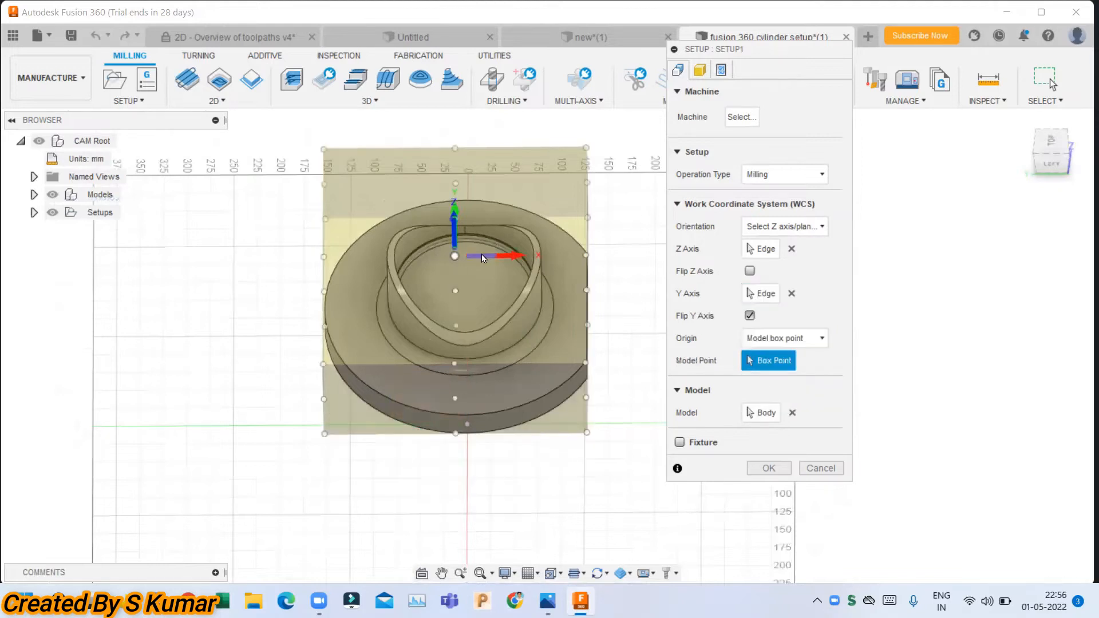
scroll(481, 255, up, 2)
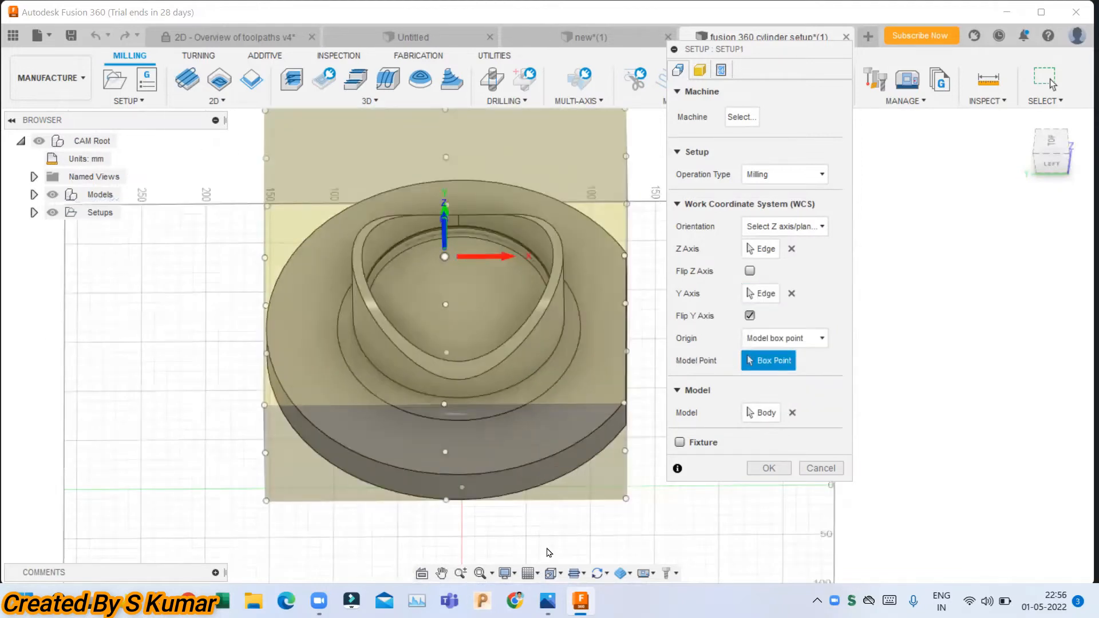
click(554, 573)
click(576, 456)
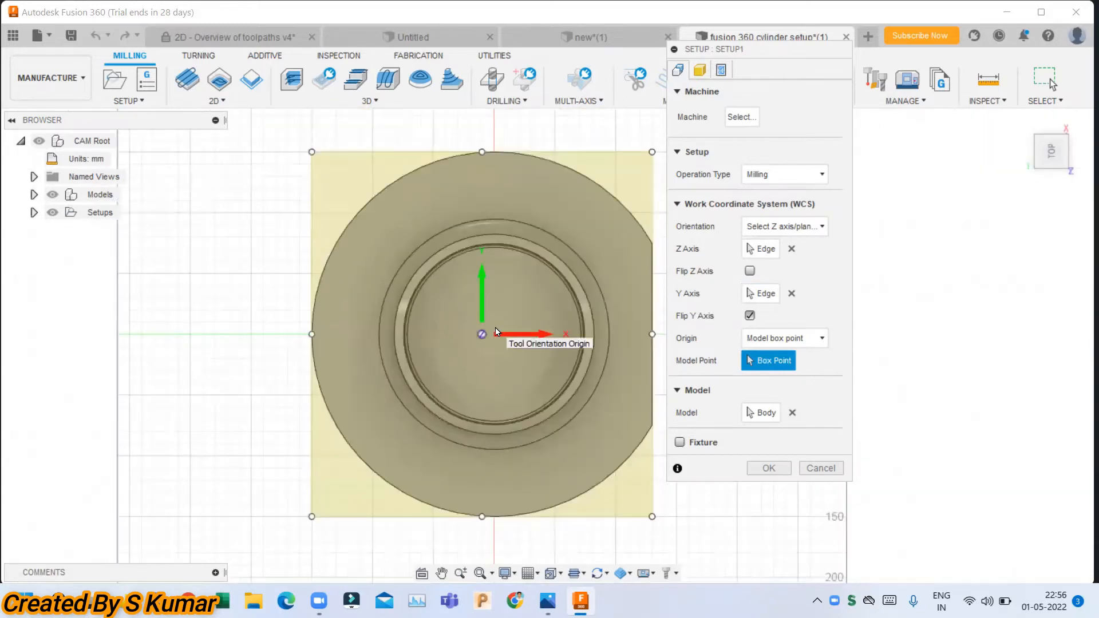
shift+middle_drag(484, 331, 488, 165)
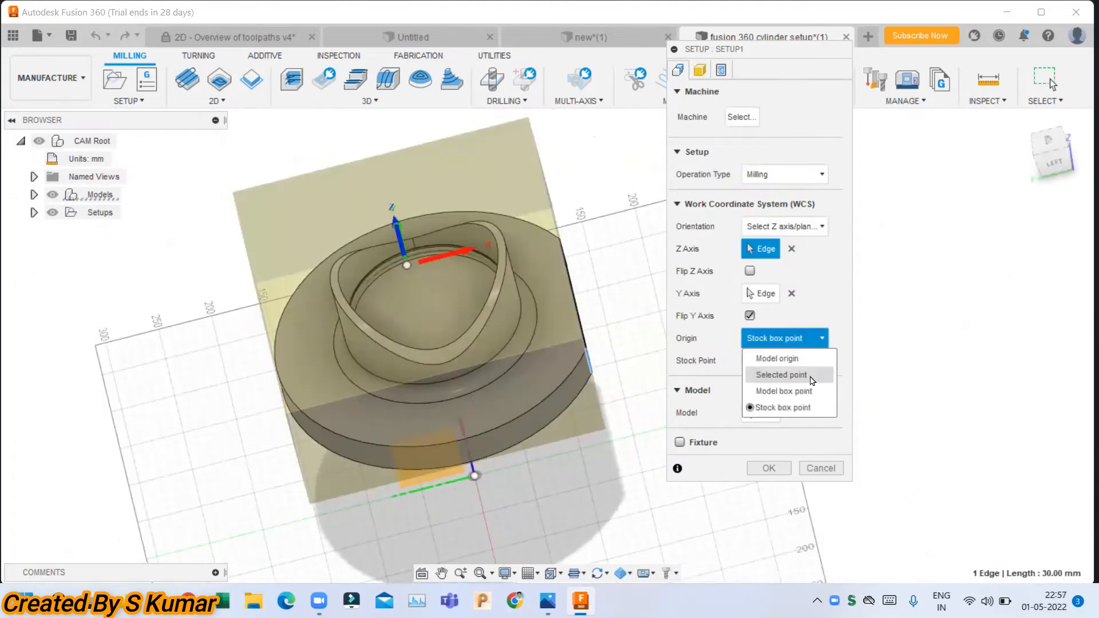
- Set the WCS origin to Selected point using the base's bottom circular edge, and finish the setup with the body as model
click(782, 375)
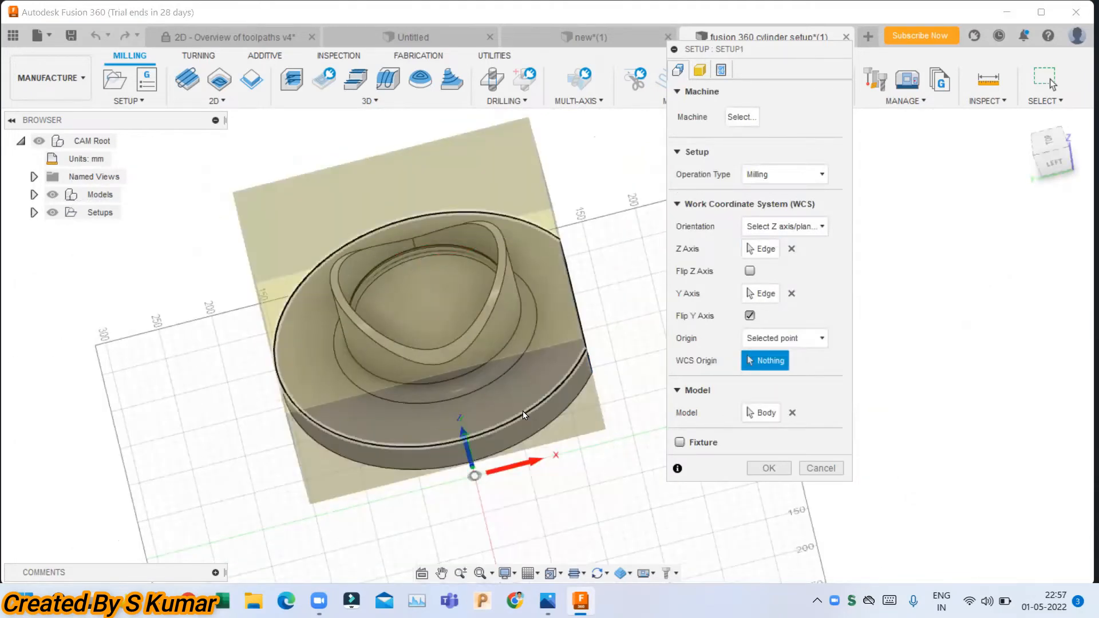
click(548, 439)
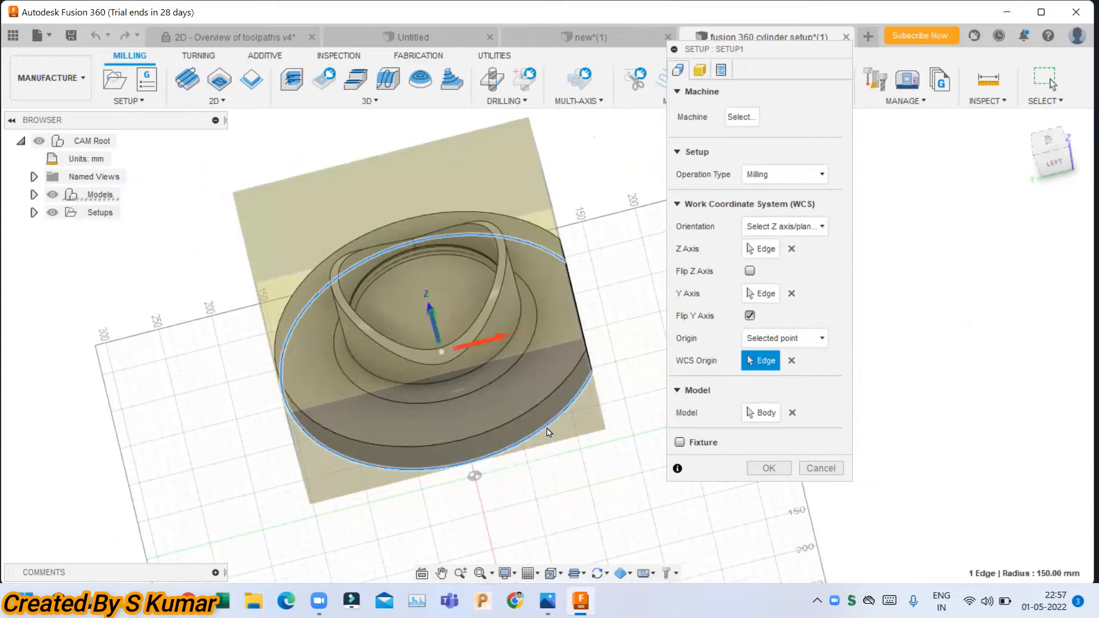
shift+middle_drag(548, 439, 438, 373)
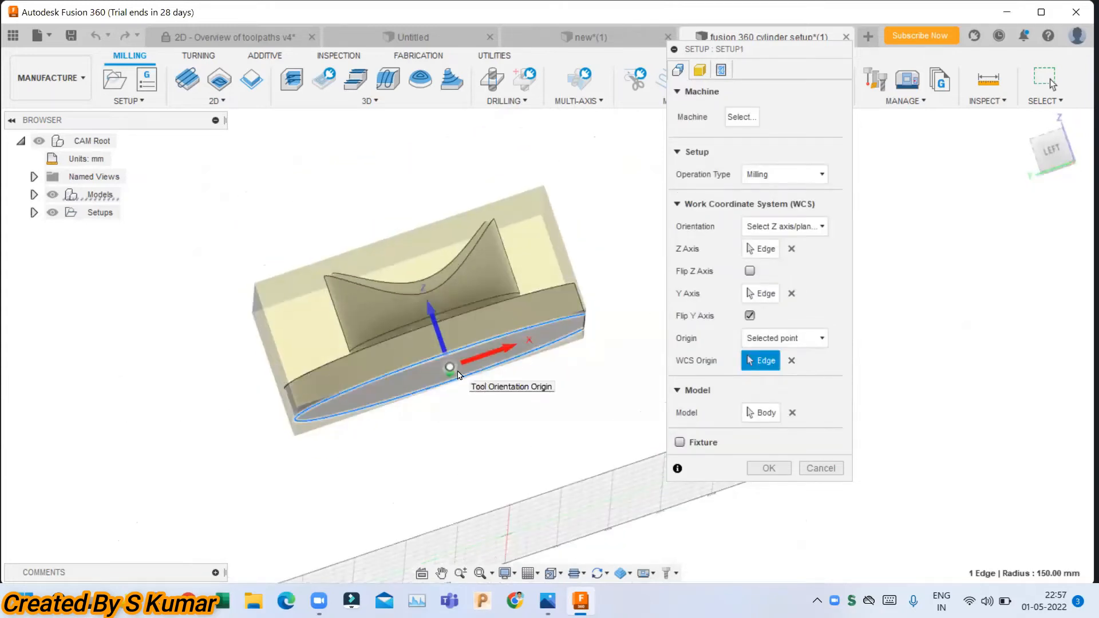
click(761, 412)
shift+middle_drag(496, 252, 514, 353)
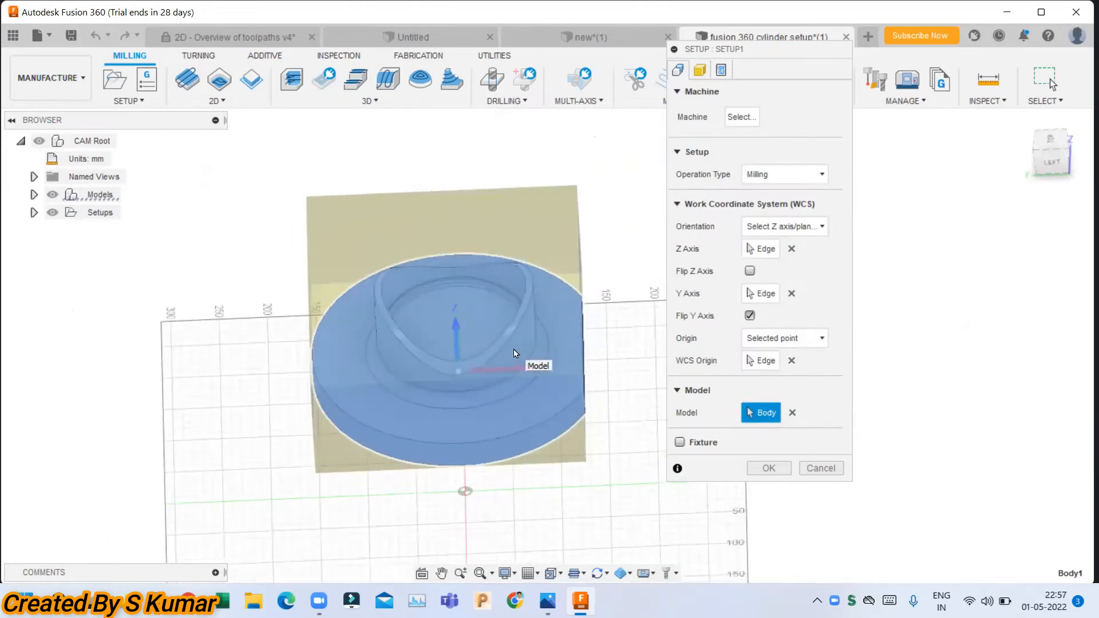
click(767, 468)
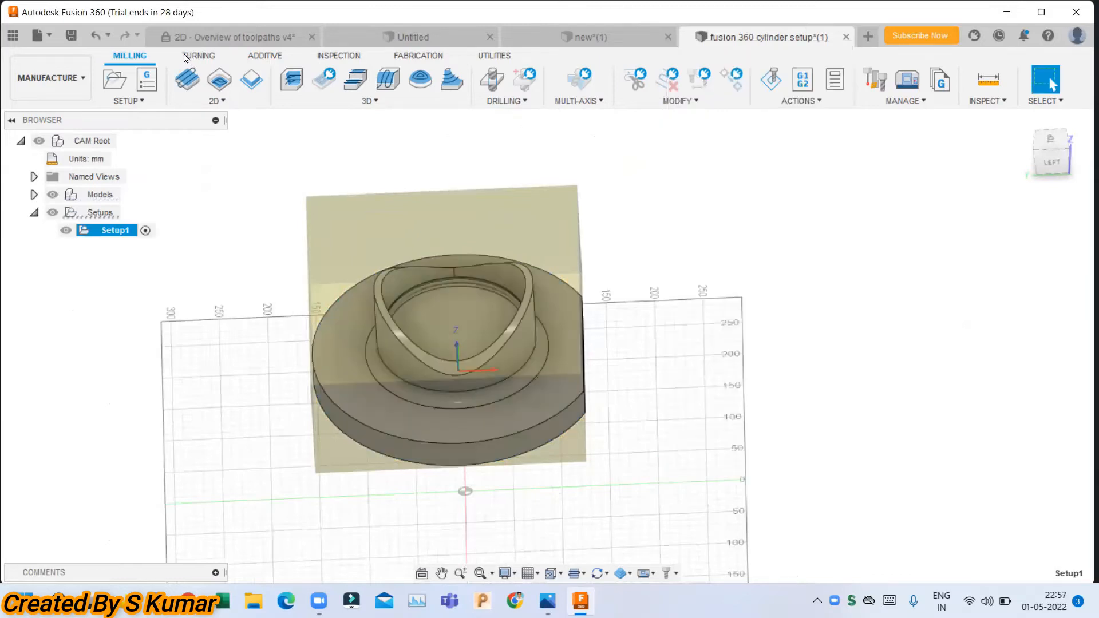
- Try rotating Body1 by -5 degrees about X with Move/Copy in the Design workspace, and return to the Manufacture workspace
click(83, 88)
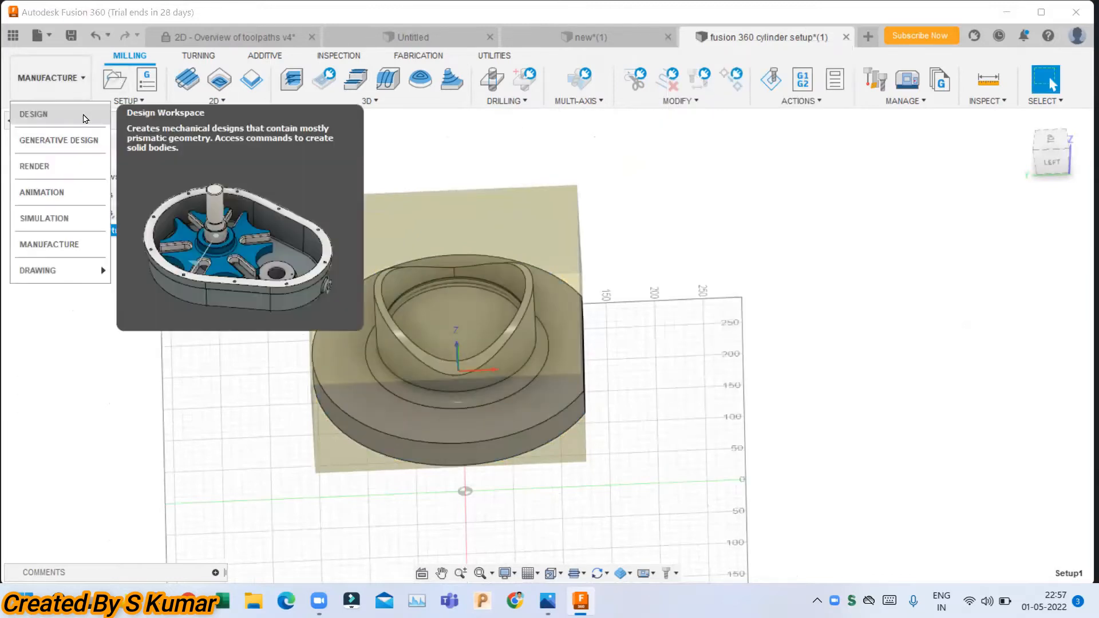
click(83, 118)
click(476, 80)
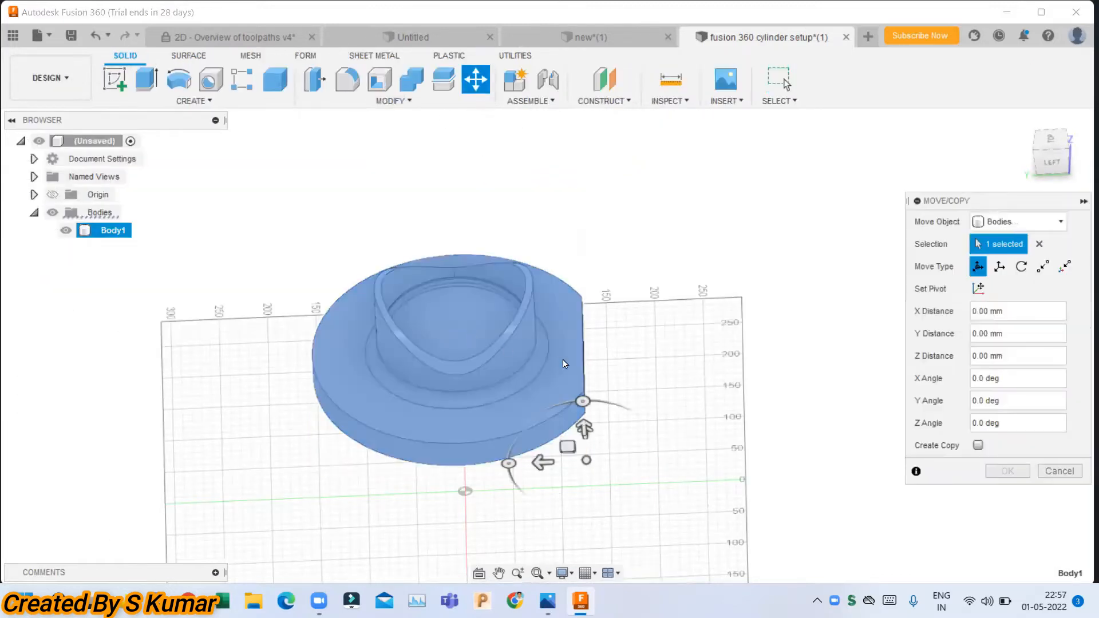
mouse_move(582, 401)
mouse_down()
mouse_move(634, 412)
mouse_move(576, 402)
mouse_up()
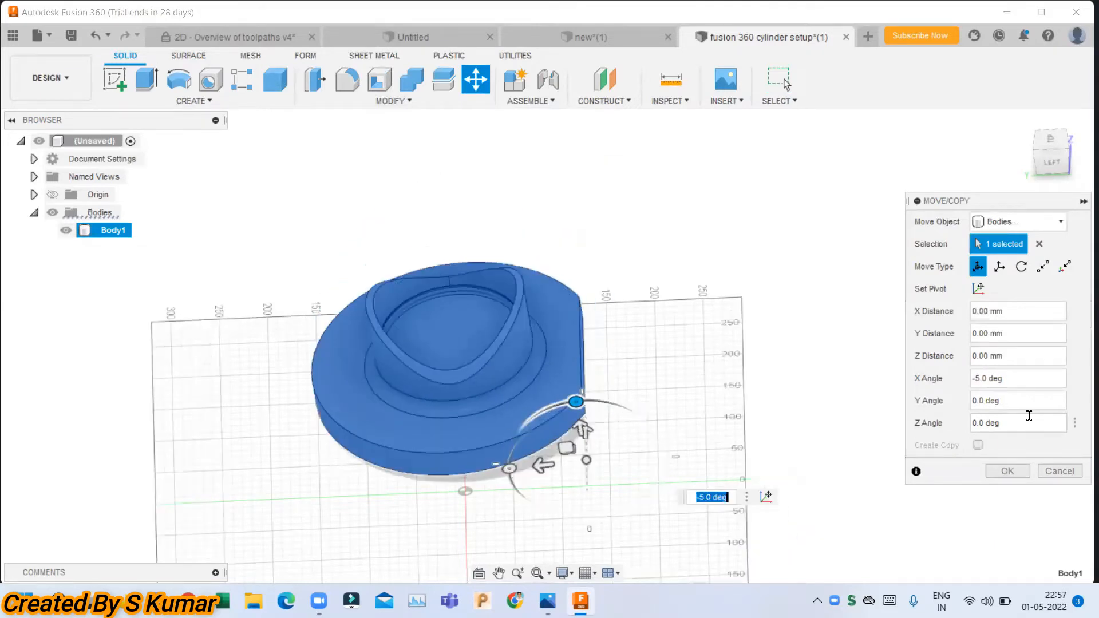
click(1060, 471)
click(49, 77)
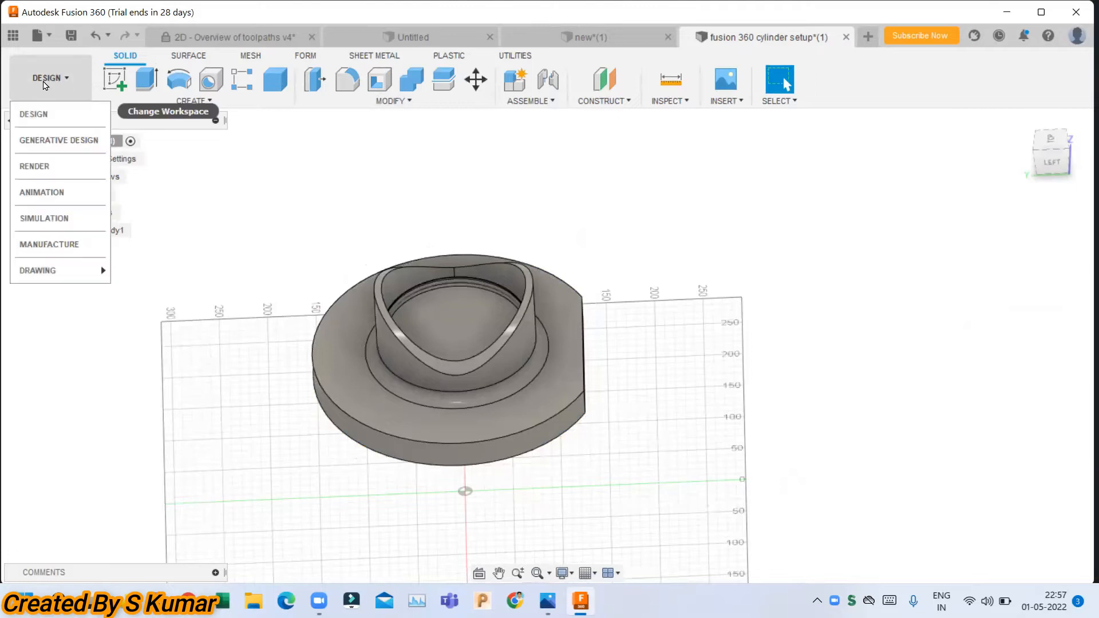
click(71, 245)
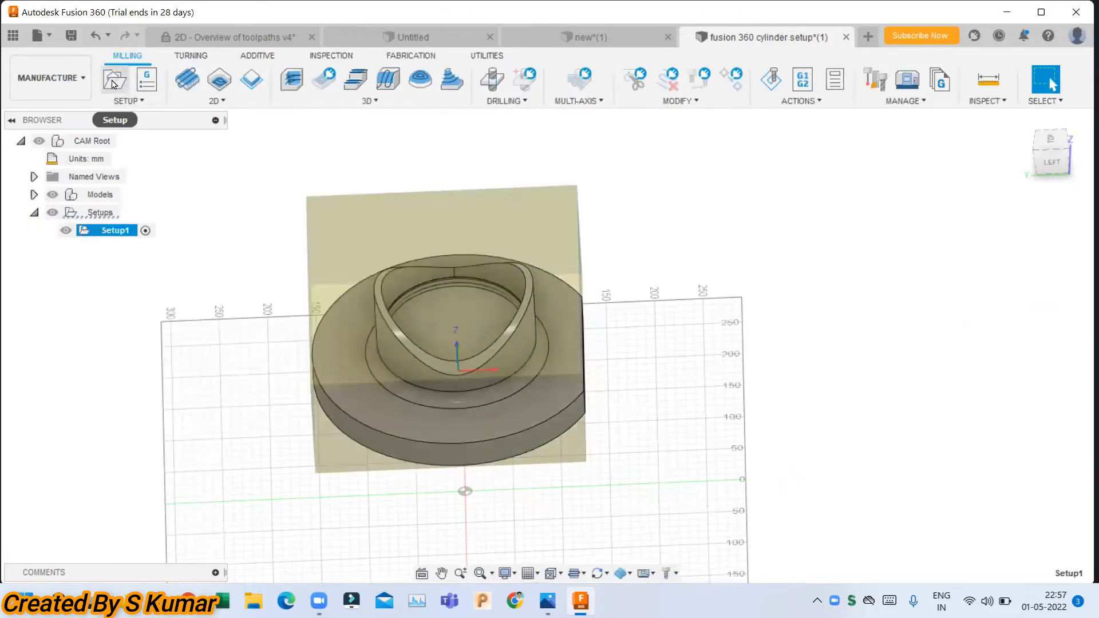
- Start a second milling setup for the cylindrical part with the WCS orientation set to Model orientation
click(114, 80)
click(779, 227)
click(782, 248)
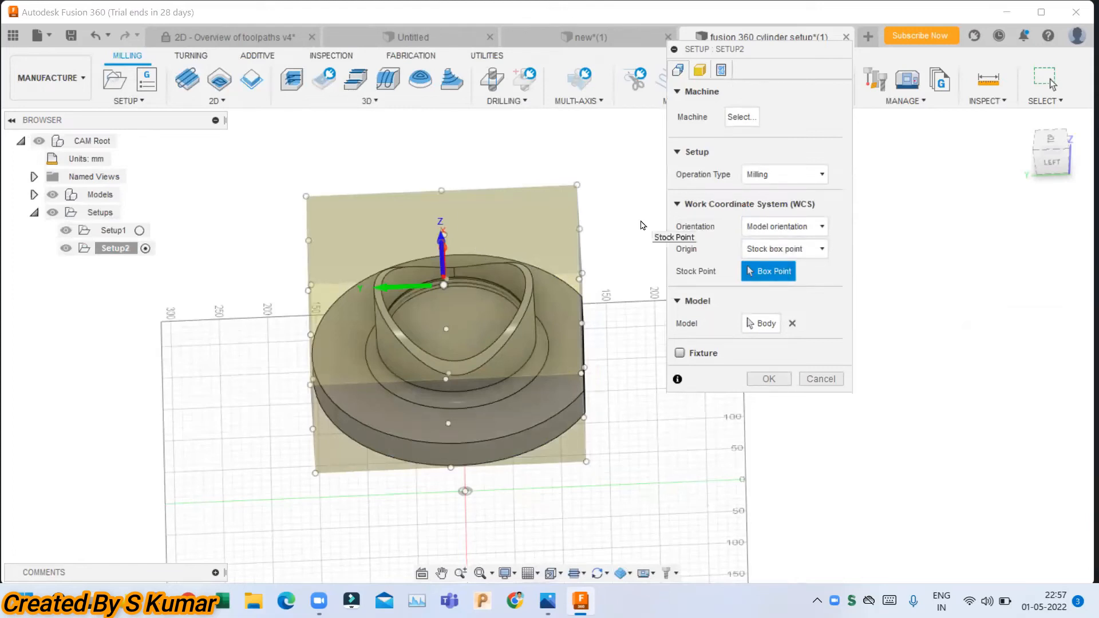
- Set the stock mode of the second setup to Fixed size cylinder
scroll(641, 225, down, 3)
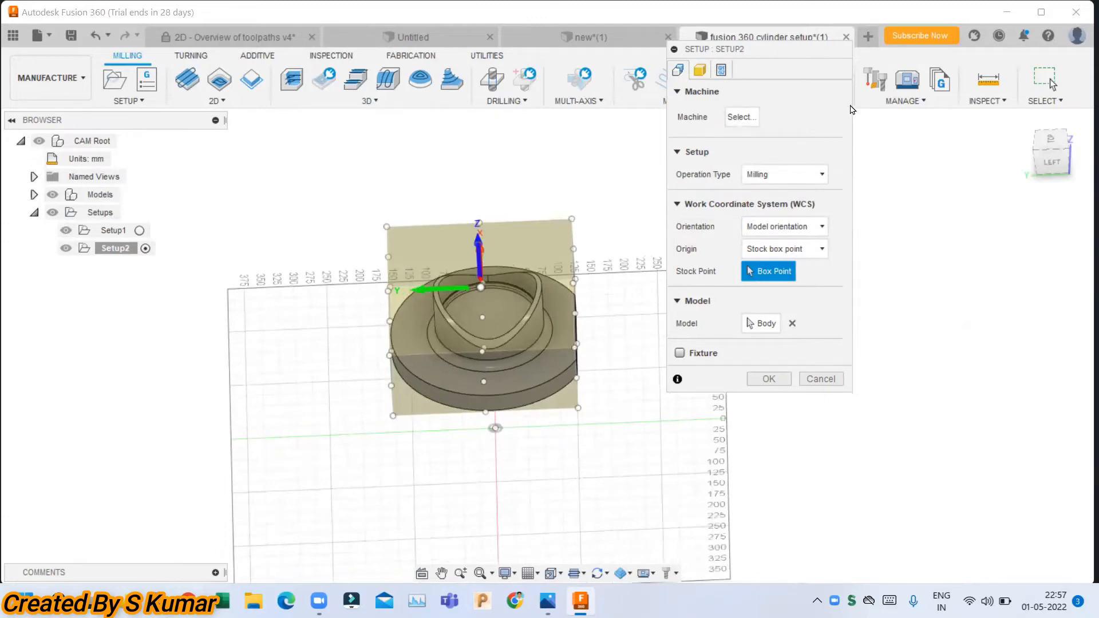
click(699, 70)
click(794, 114)
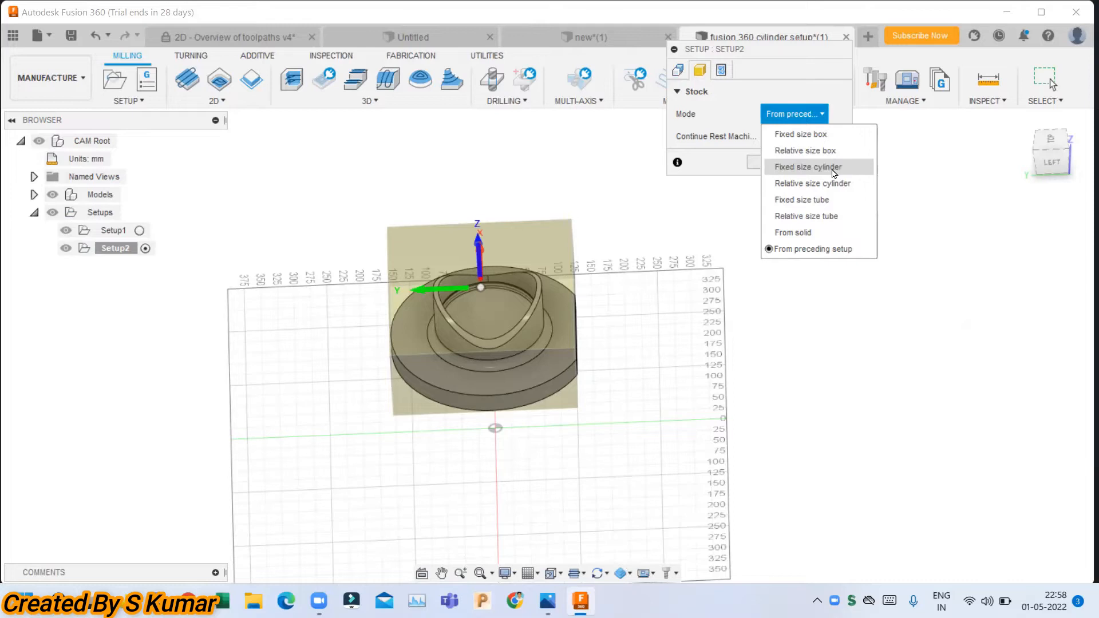
click(833, 173)
scroll(573, 261, up, 3)
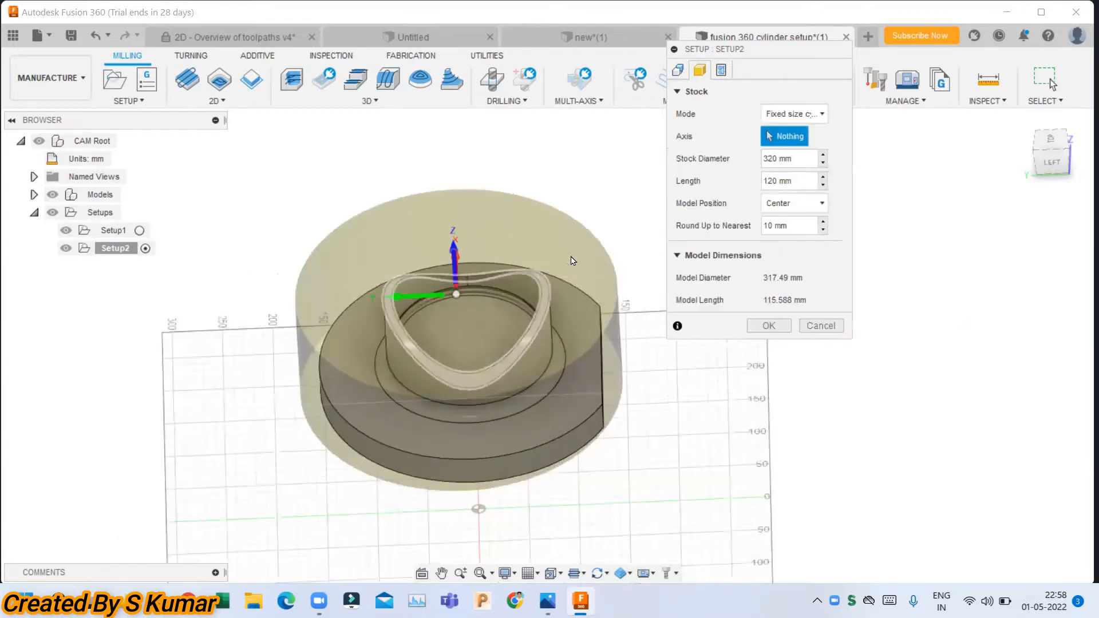
- Review the cylindrical stock's diameter and length, and inspect how it encloses the part in the Left view
double_click(792, 158)
drag(792, 158, 724, 159)
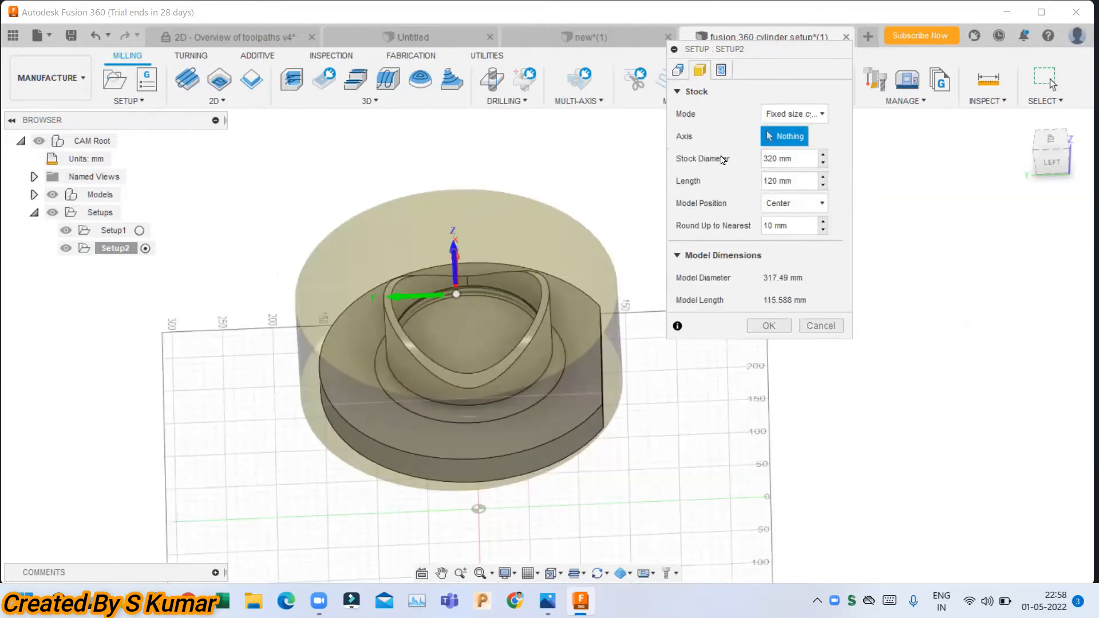
click(796, 184)
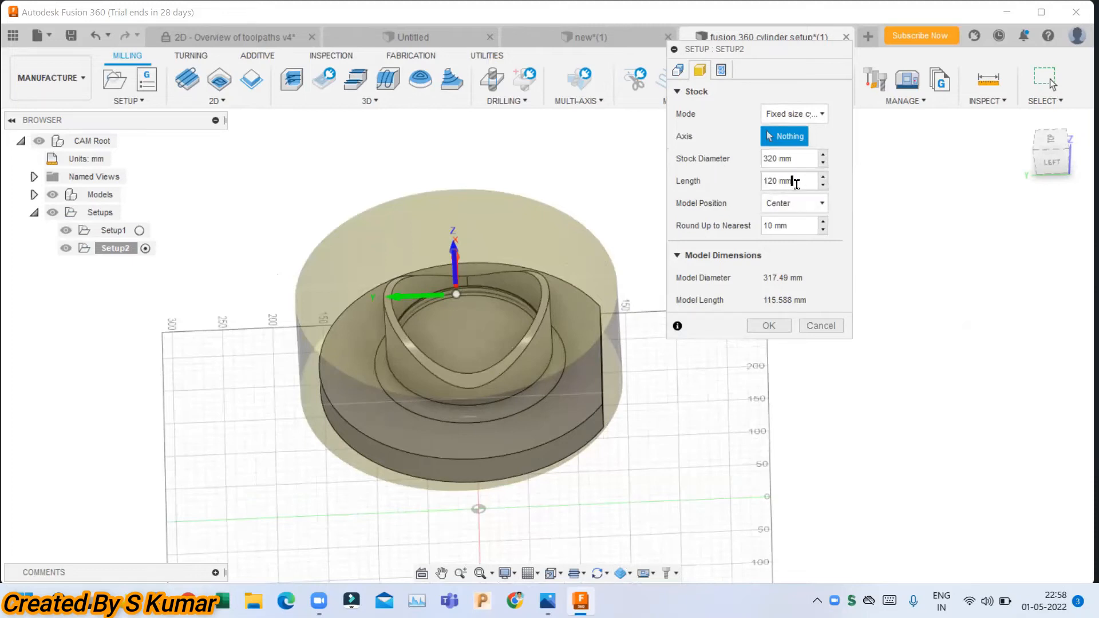
click(1052, 162)
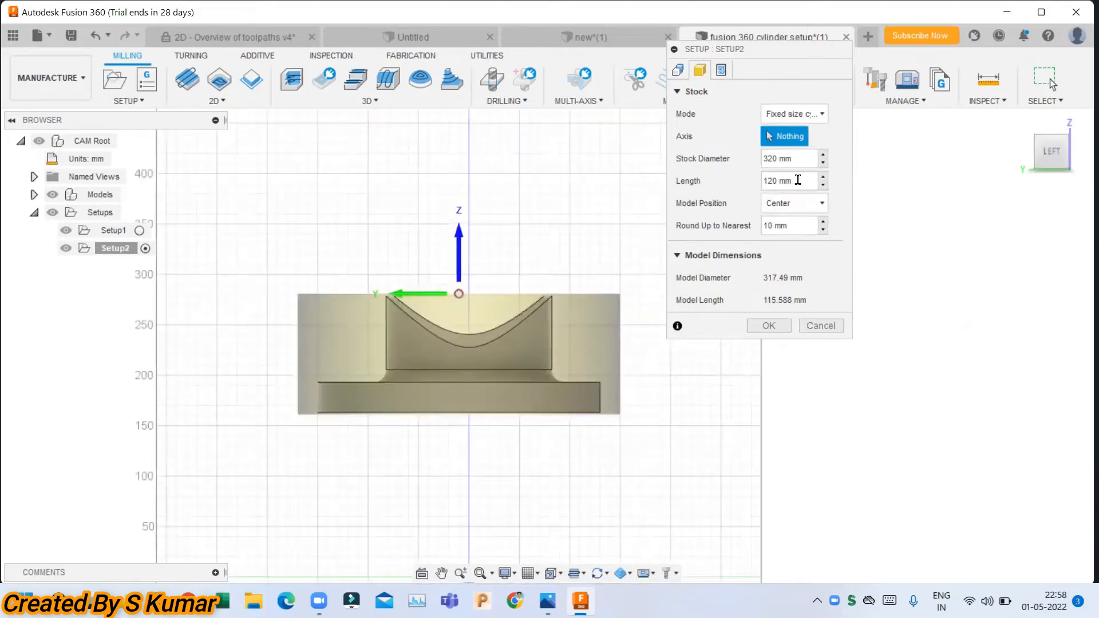
- Set the fixed size cylinder's length to 200 mm and its model position to Offset from front with a 5 mm offset
drag(800, 181, 726, 183)
text(200)
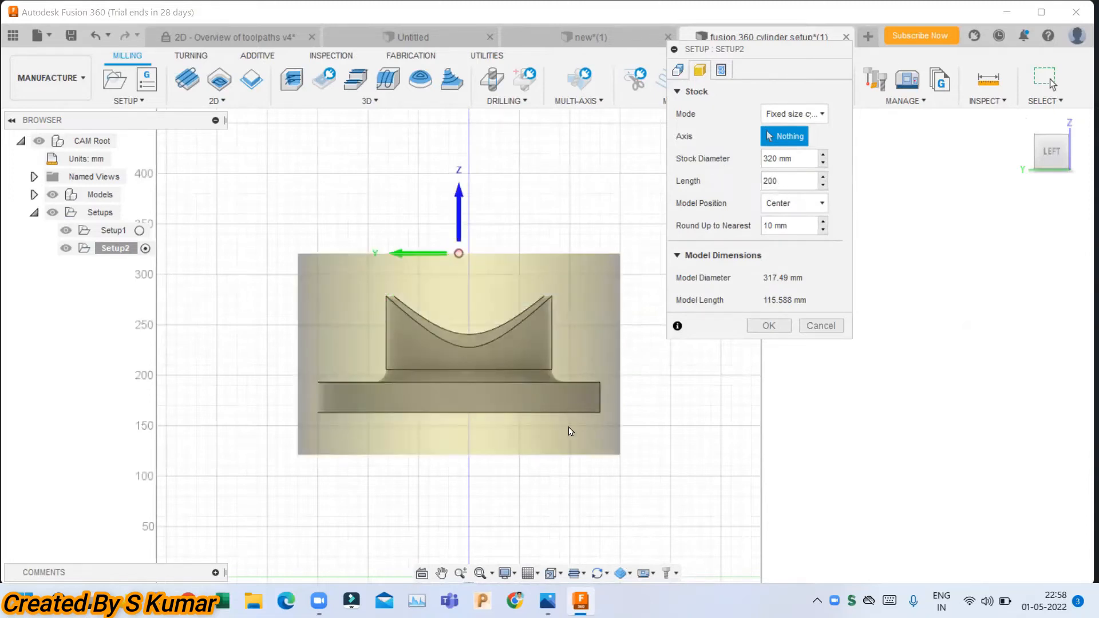
click(783, 207)
click(793, 221)
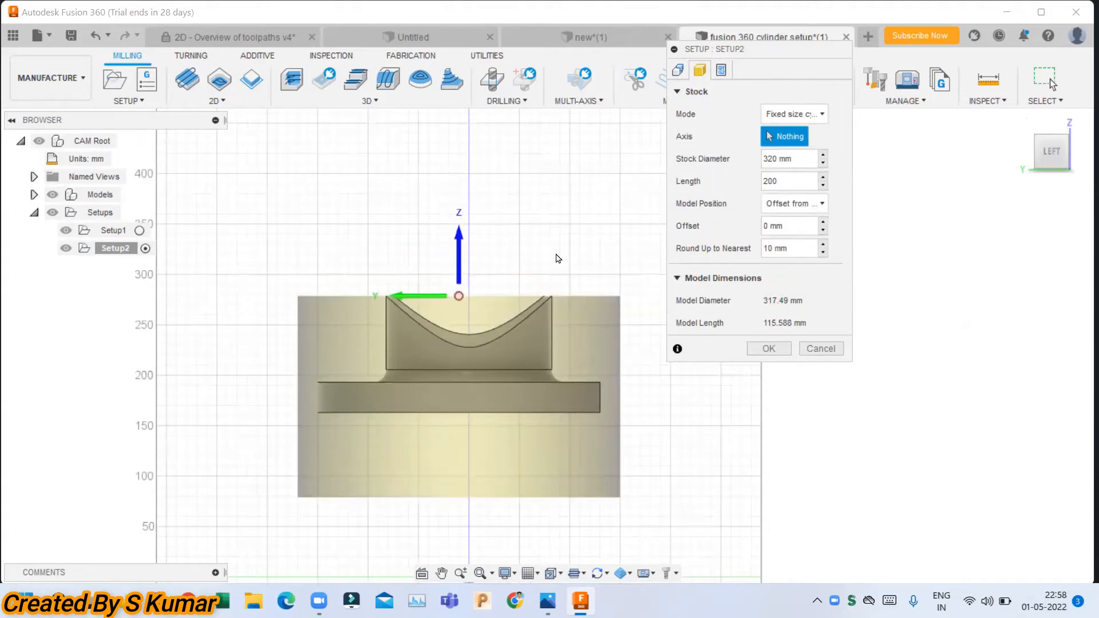
drag(796, 228, 711, 229)
text(5)
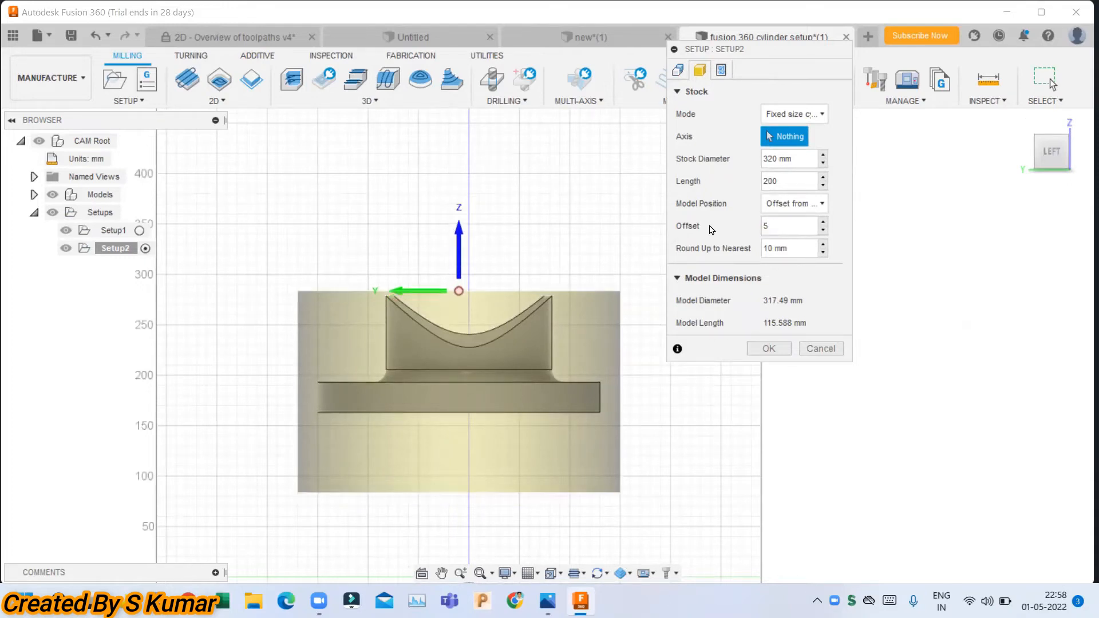
click(796, 206)
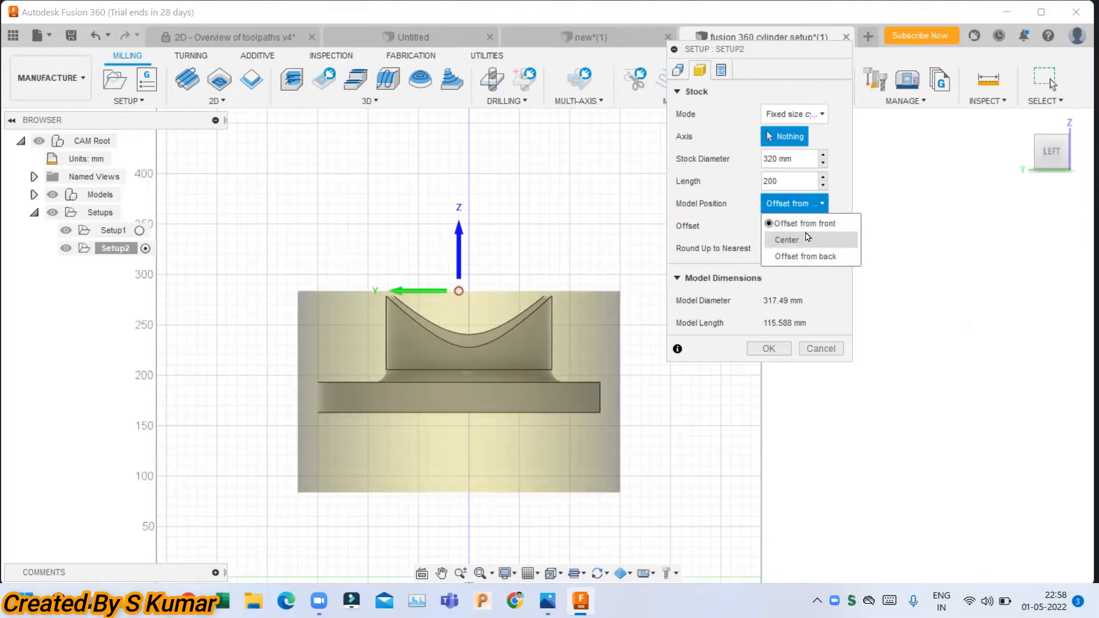
click(812, 224)
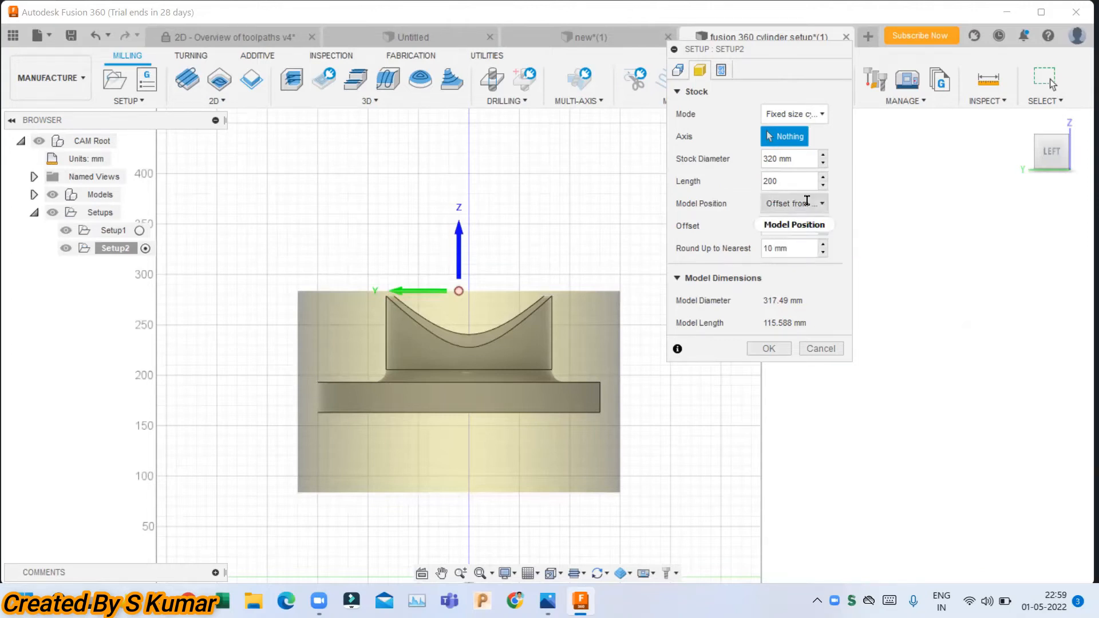
- Change the stock to a Relative size cylinder with 5 mm radial, 20 mm frontside and 10 mm backside stock offsets
click(792, 115)
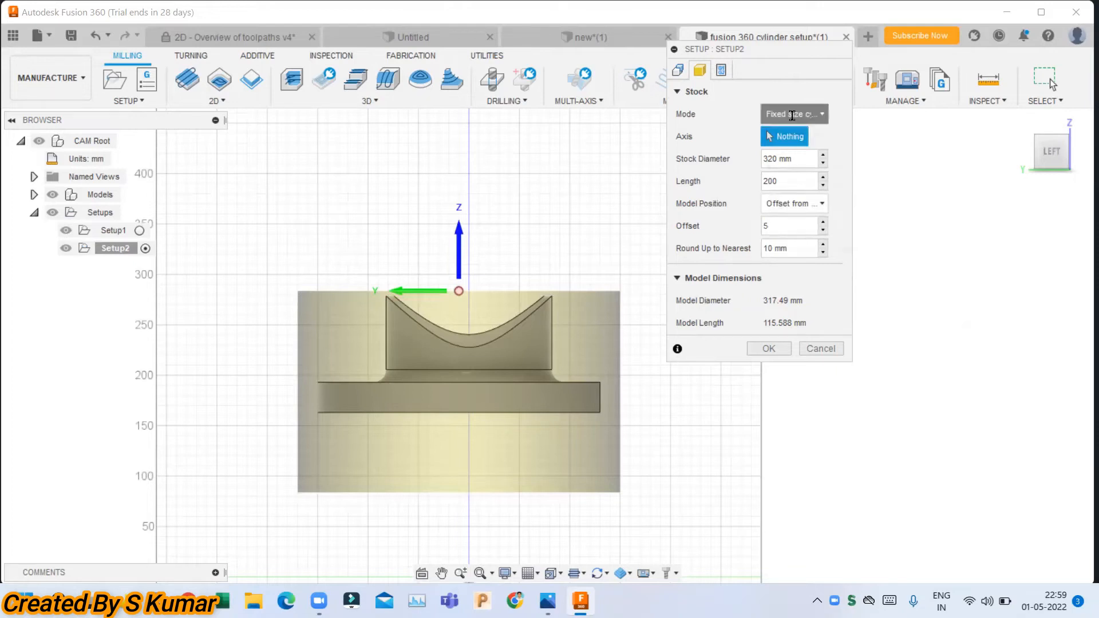
click(793, 182)
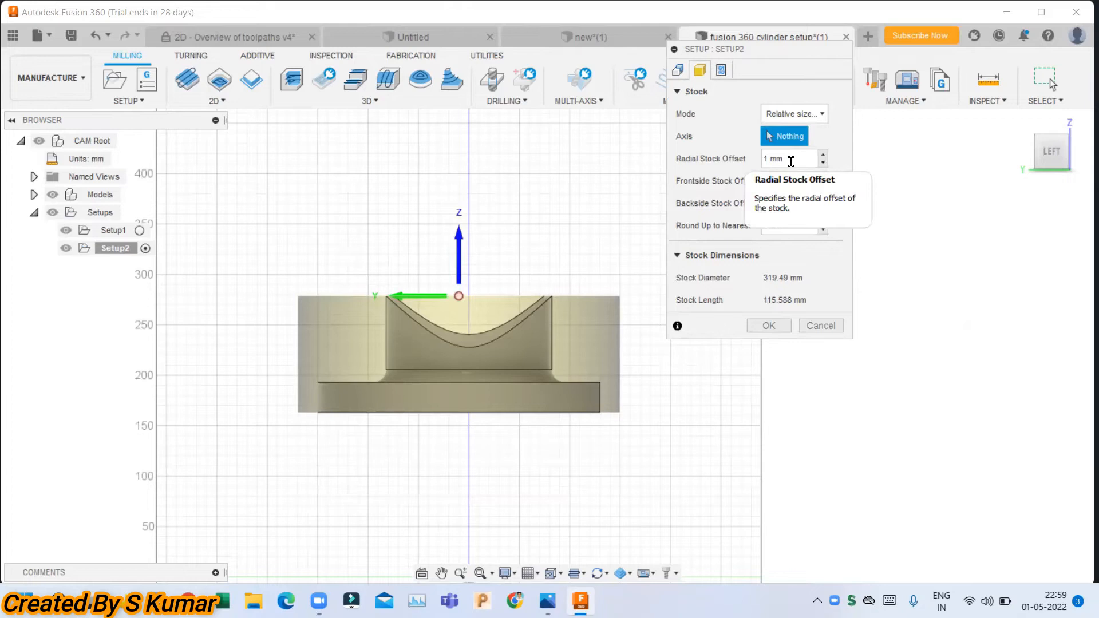
drag(781, 159, 727, 160)
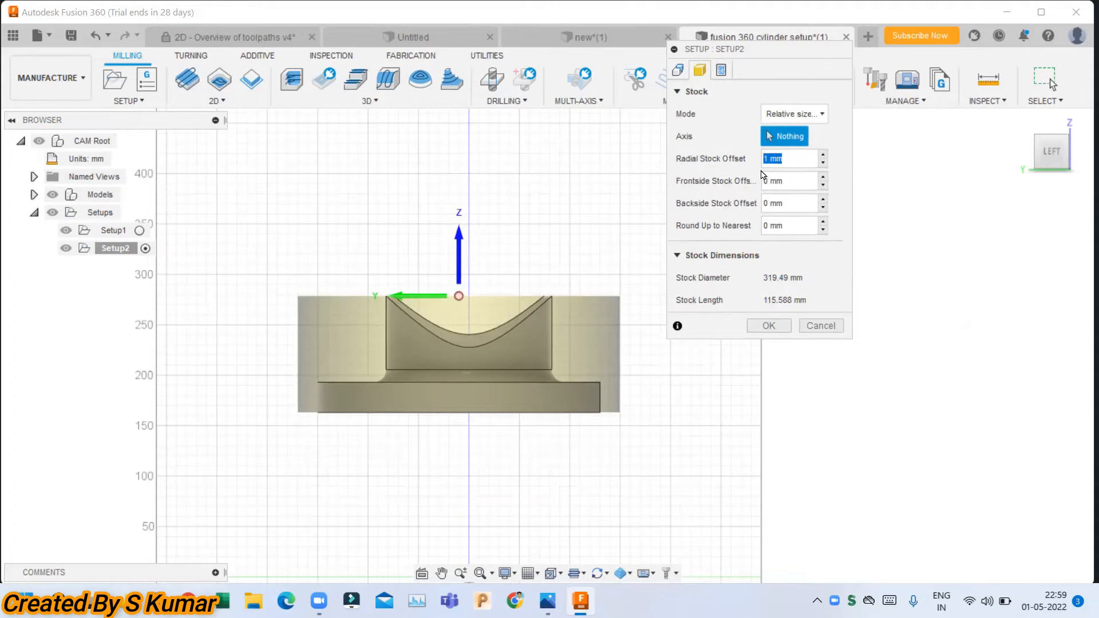
text(5)
click(791, 181)
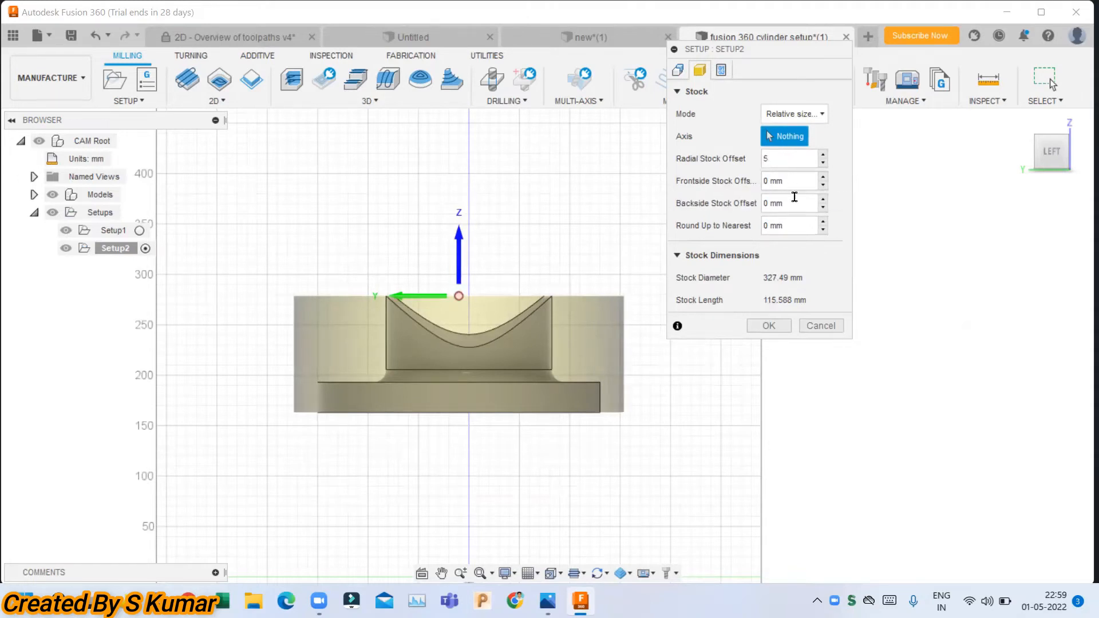
click(795, 204)
drag(796, 204, 698, 200)
text(10)
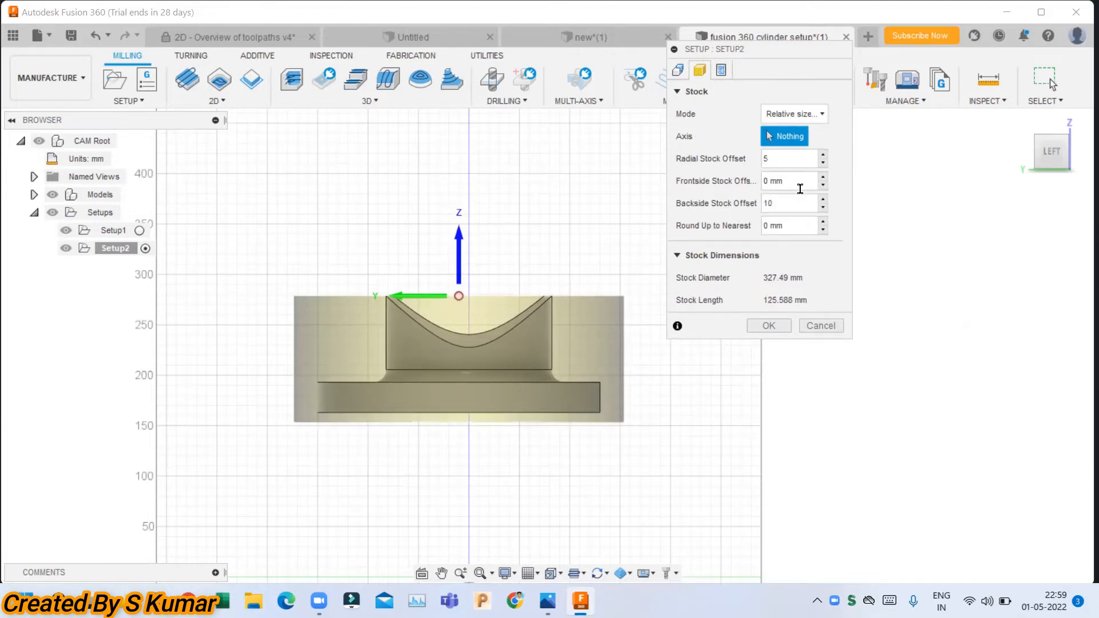
drag(794, 179, 710, 179)
text(20)
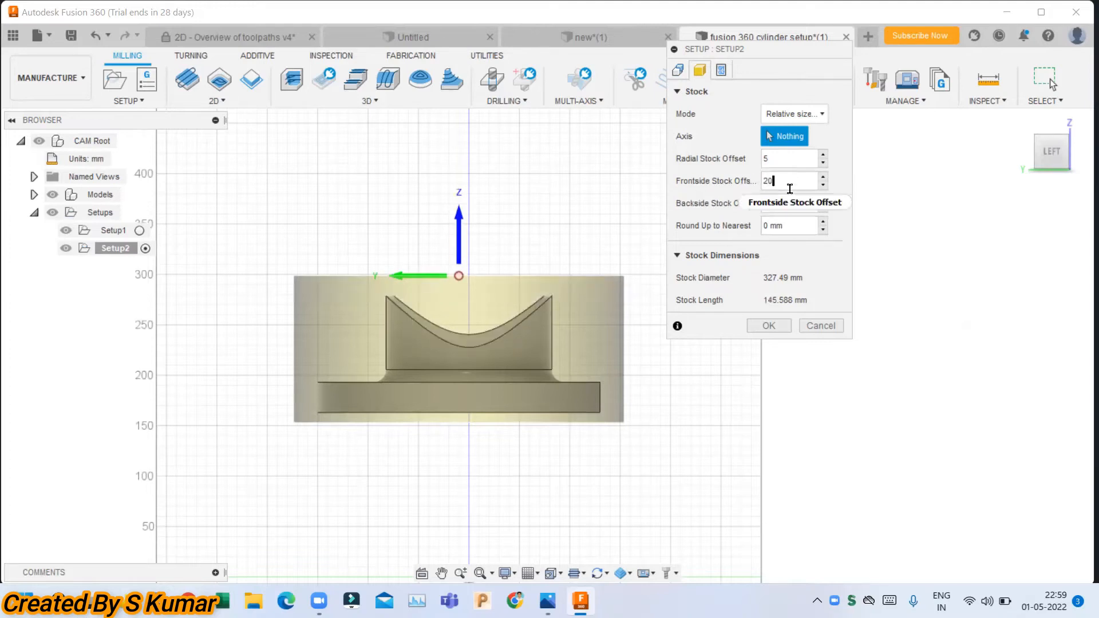
- Try the Fixed size box stock mode and inspect how the box encloses the part from an angled view
click(796, 114)
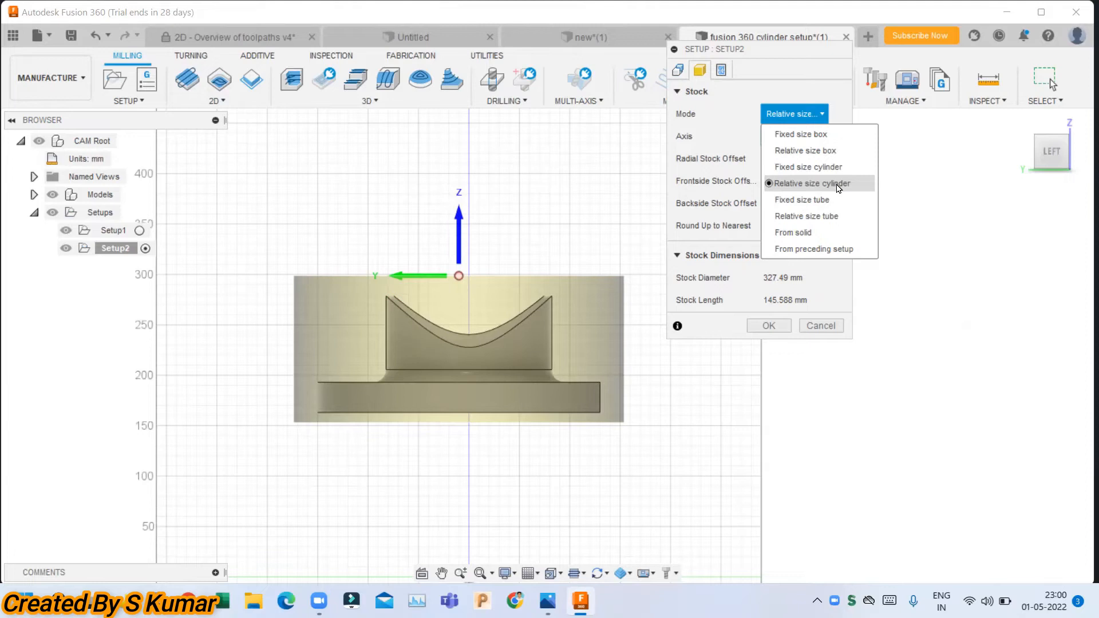
click(816, 137)
shift+middle_drag(486, 240, 487, 312)
- Change the stock mode to Fixed size tube with a stock inner diameter of 200 mm
click(795, 114)
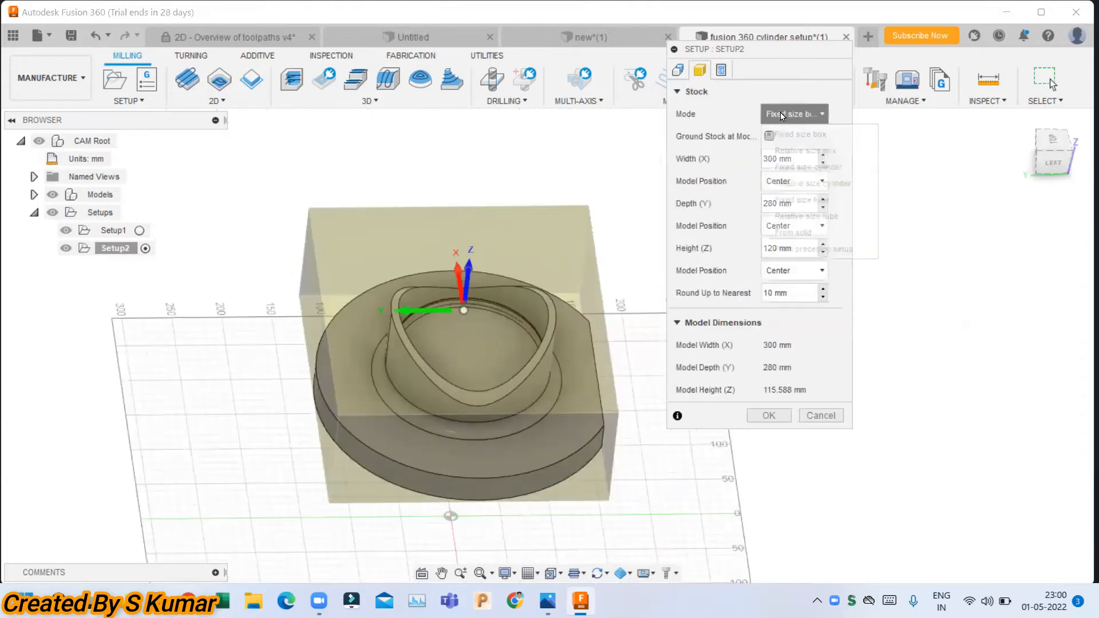
click(805, 201)
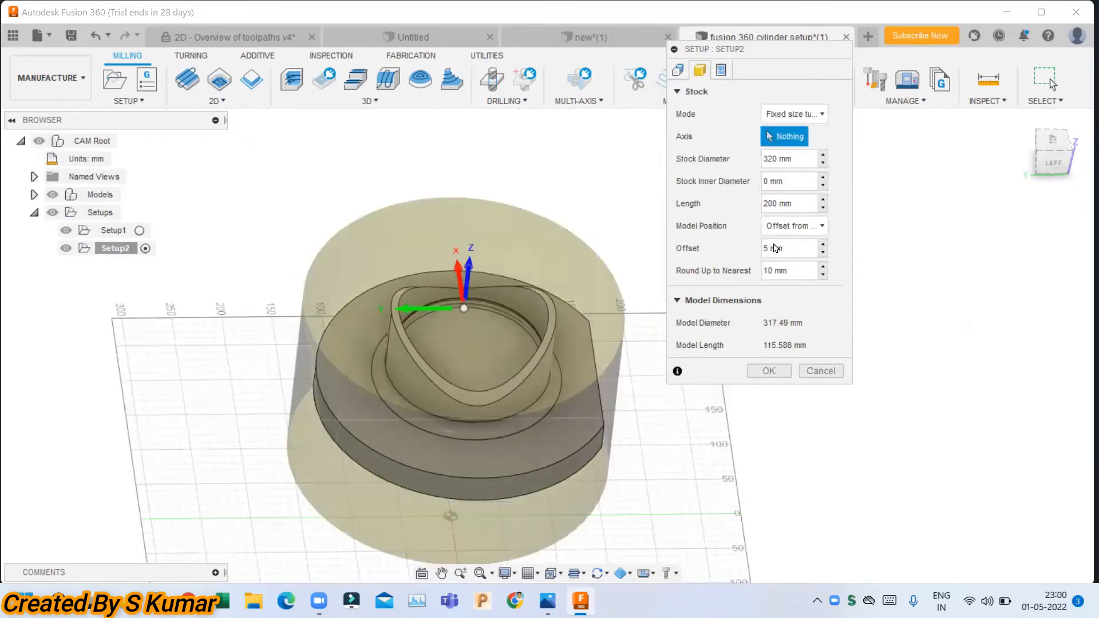
click(791, 184)
text(200)
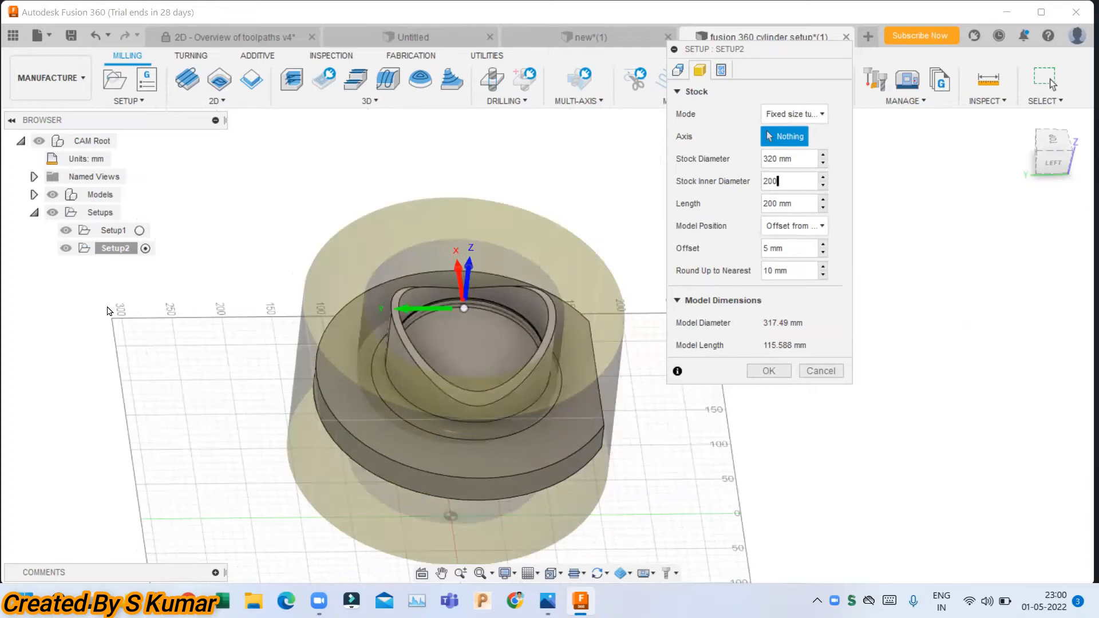
- Hide the Models folder and inspect the hollow shape of the tubular stock from above
click(53, 195)
shift+middle_drag(494, 275, 547, 318)
shift+middle_drag(503, 278, 506, 241)
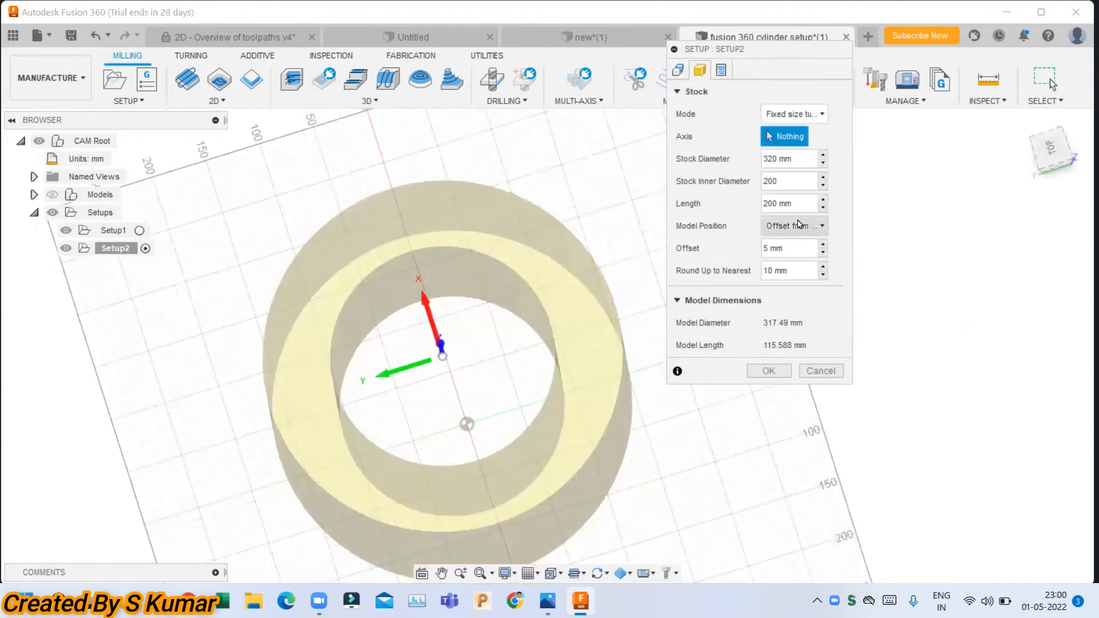
- Try the Fixed size box and Relative size box stock modes, and go through the relative box's side, top and bottom offsets
click(793, 116)
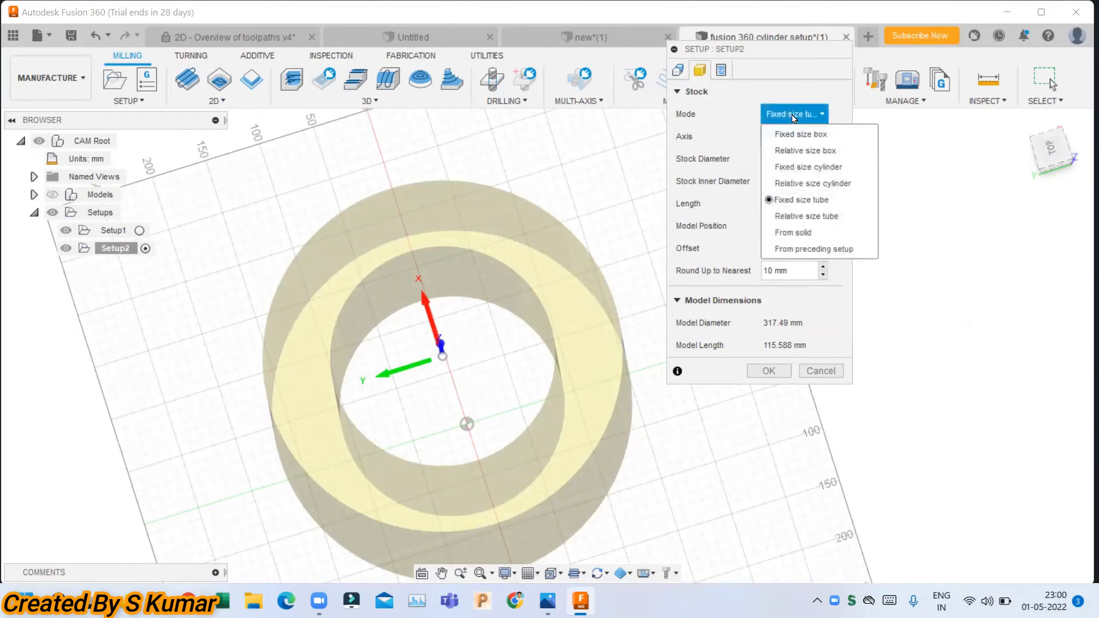
click(799, 137)
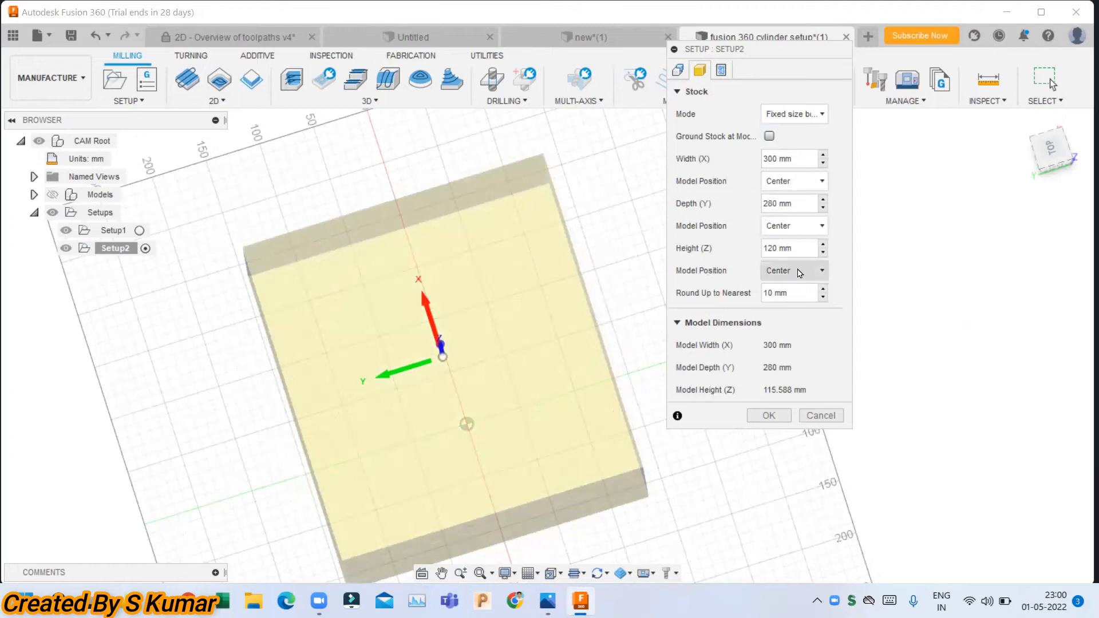
click(792, 116)
click(806, 153)
click(793, 161)
click(790, 182)
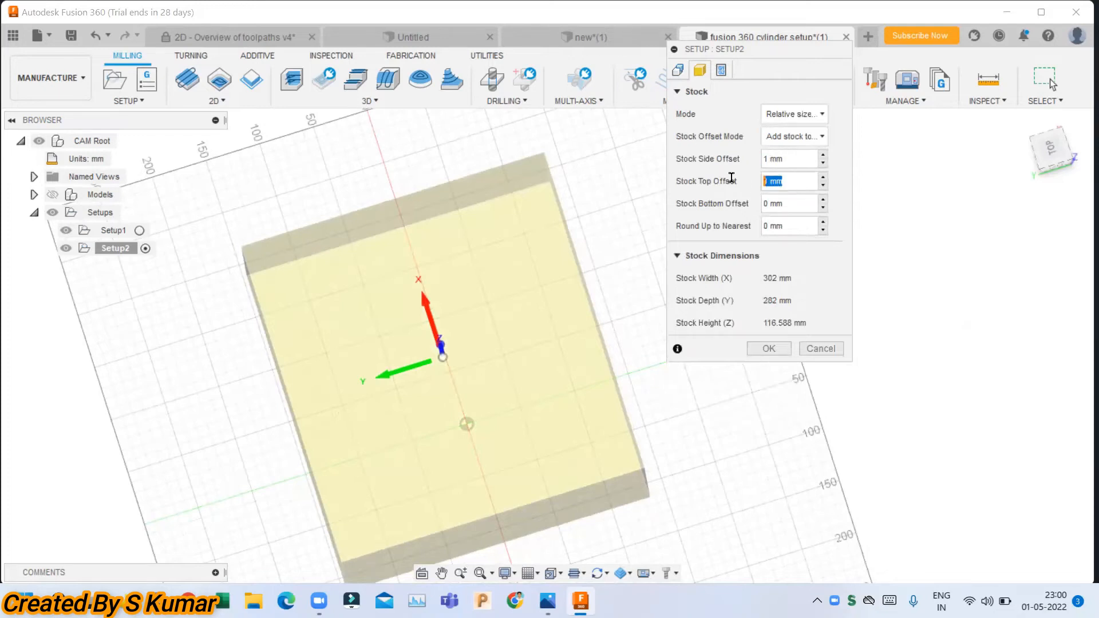
click(797, 208)
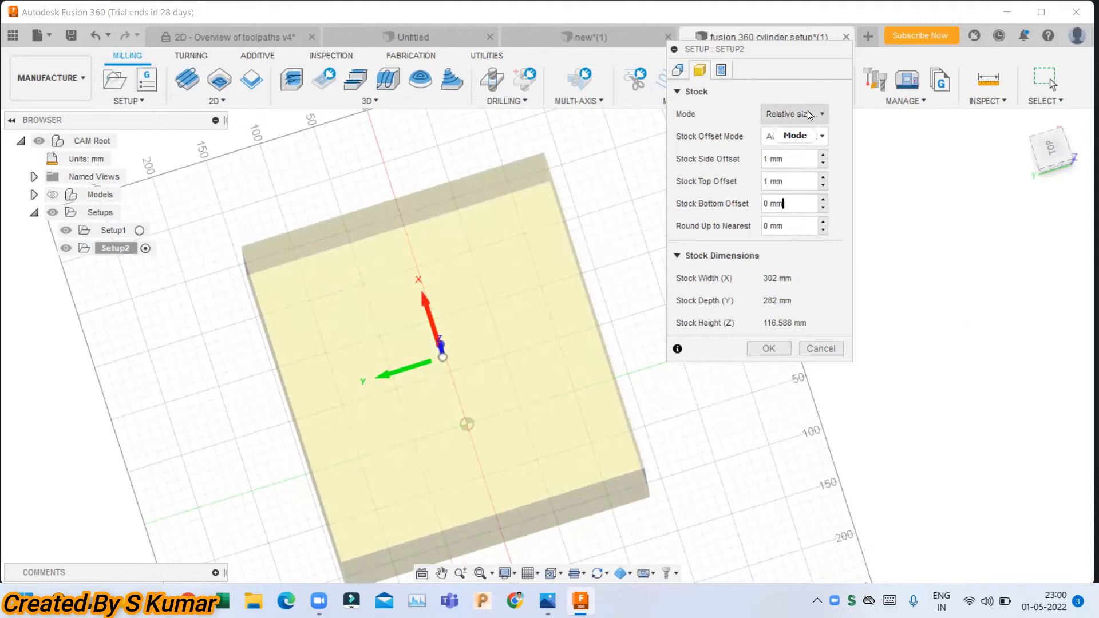
- Try to complete the setup with the stock mode From solid and no stock solid selected
mouse_move(810, 115)
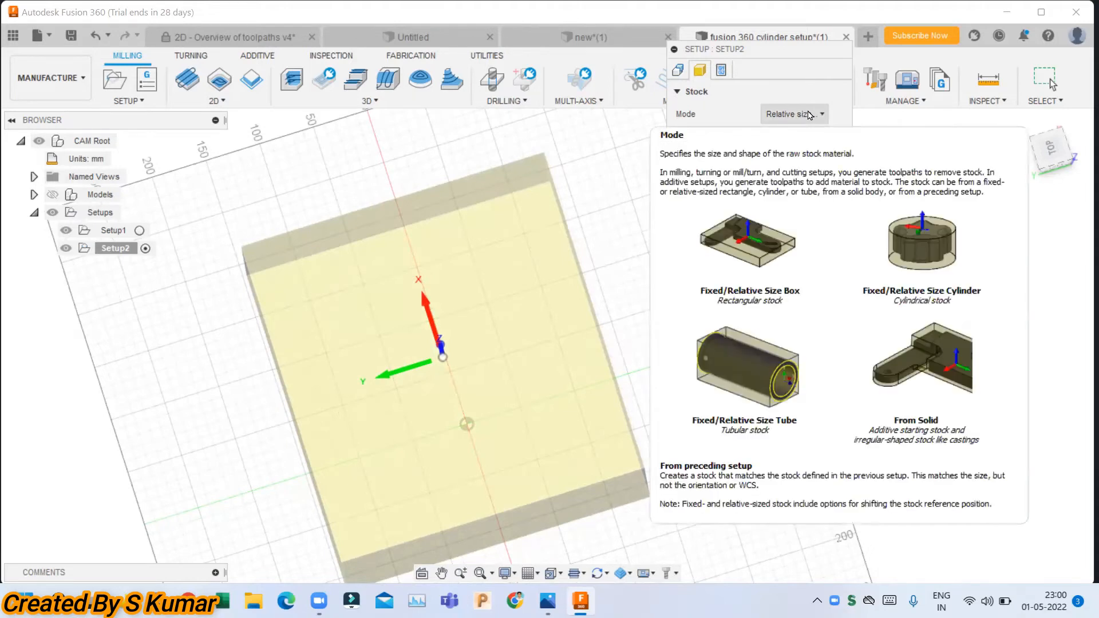
click(808, 115)
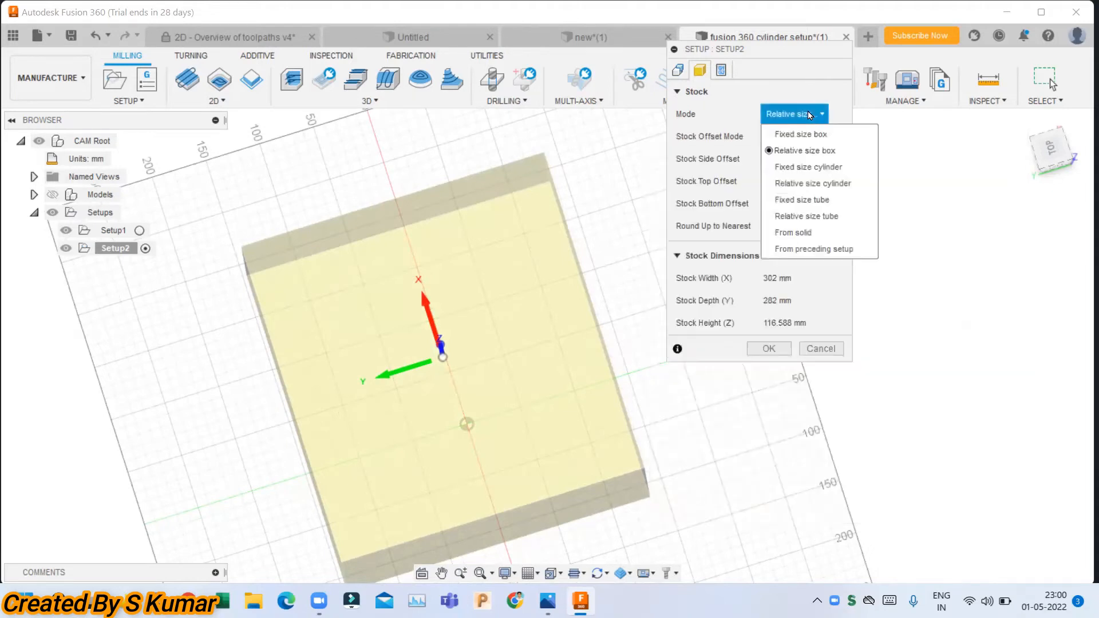
click(823, 236)
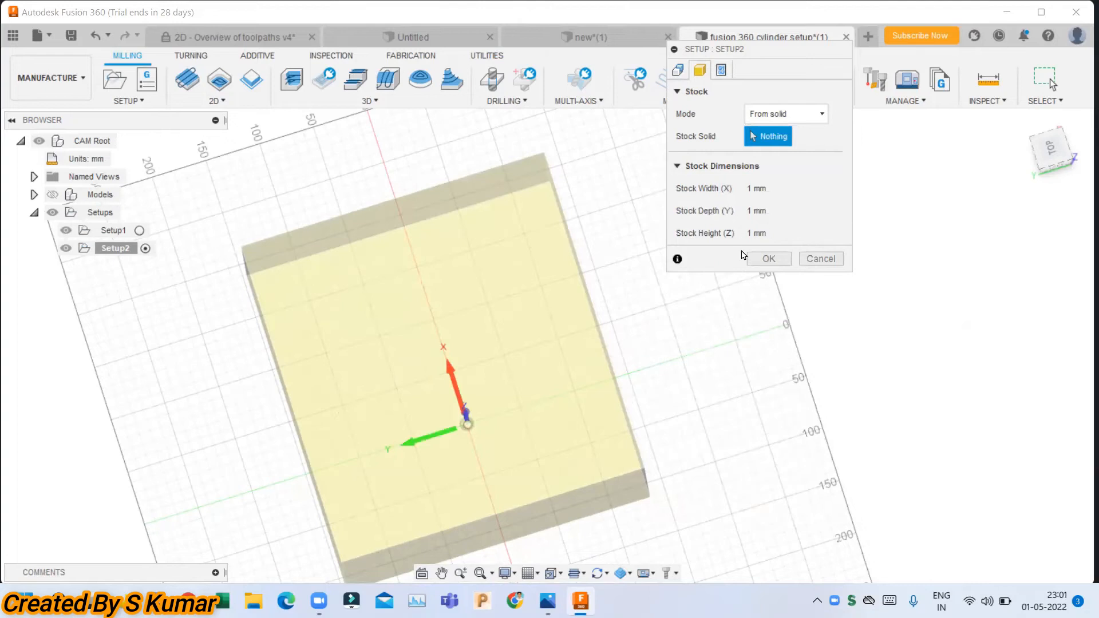
click(770, 259)
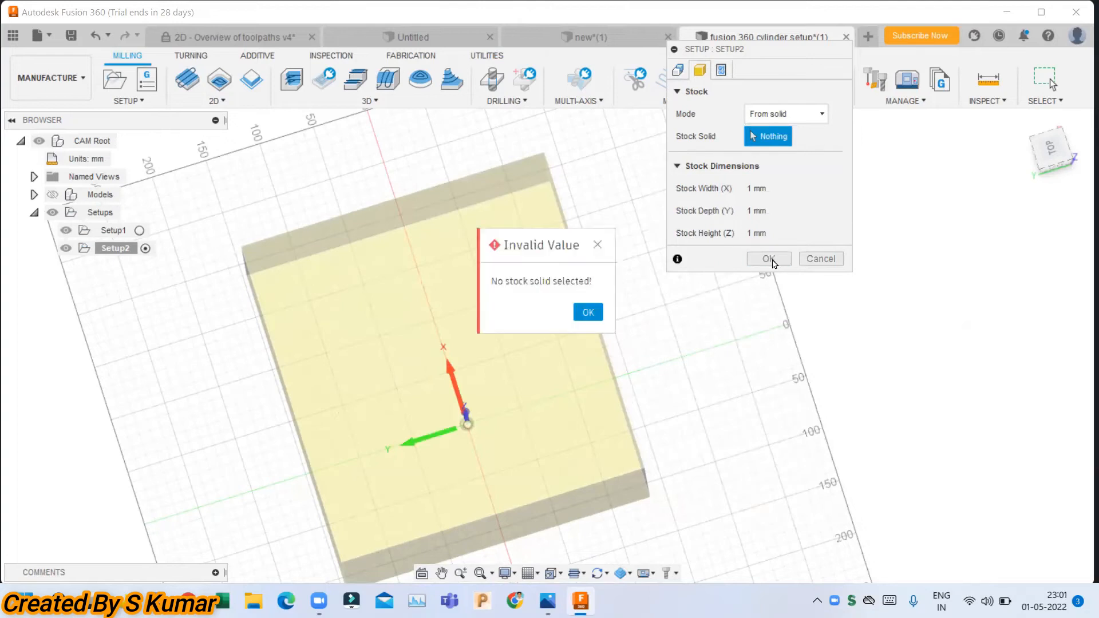
click(588, 312)
- Set the stock mode to Fixed size box and complete the second setup
click(788, 113)
click(778, 131)
click(769, 416)
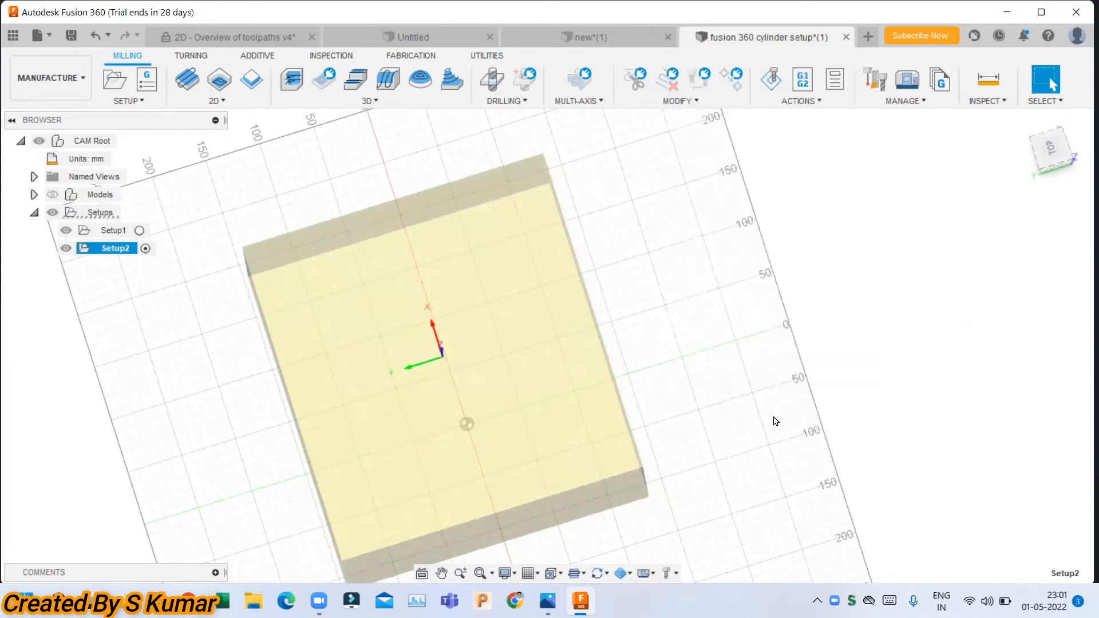
- In the Design workspace, insert the mesh file Stock Model Example.stl from the Desktop in millimetres and accept its placement
click(63, 89)
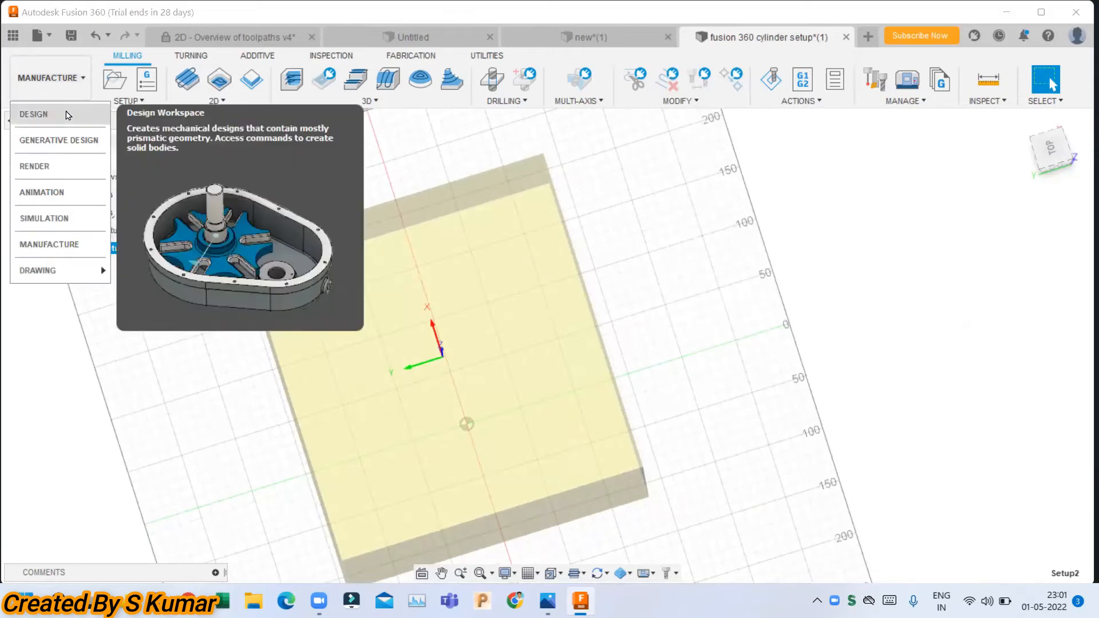
click(67, 113)
click(724, 100)
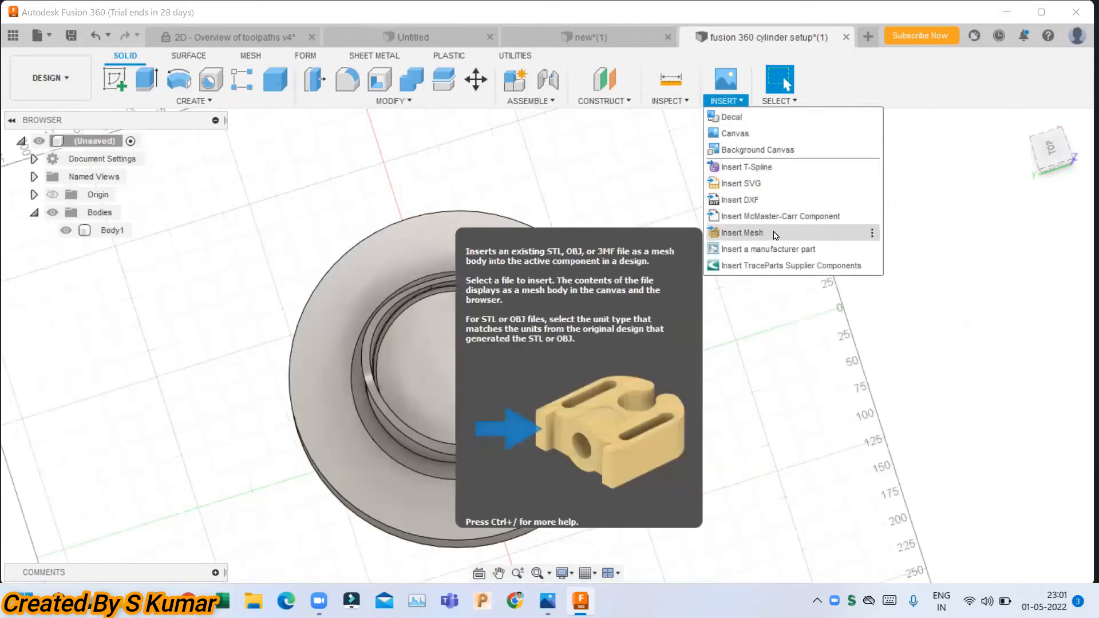
click(775, 233)
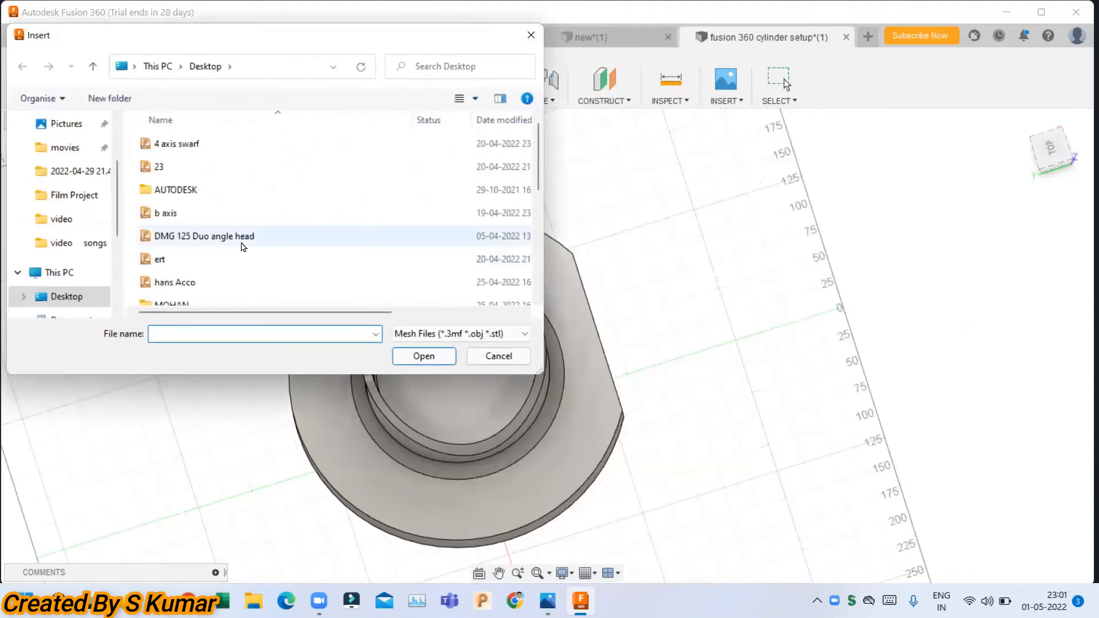
scroll(242, 247, down, 3)
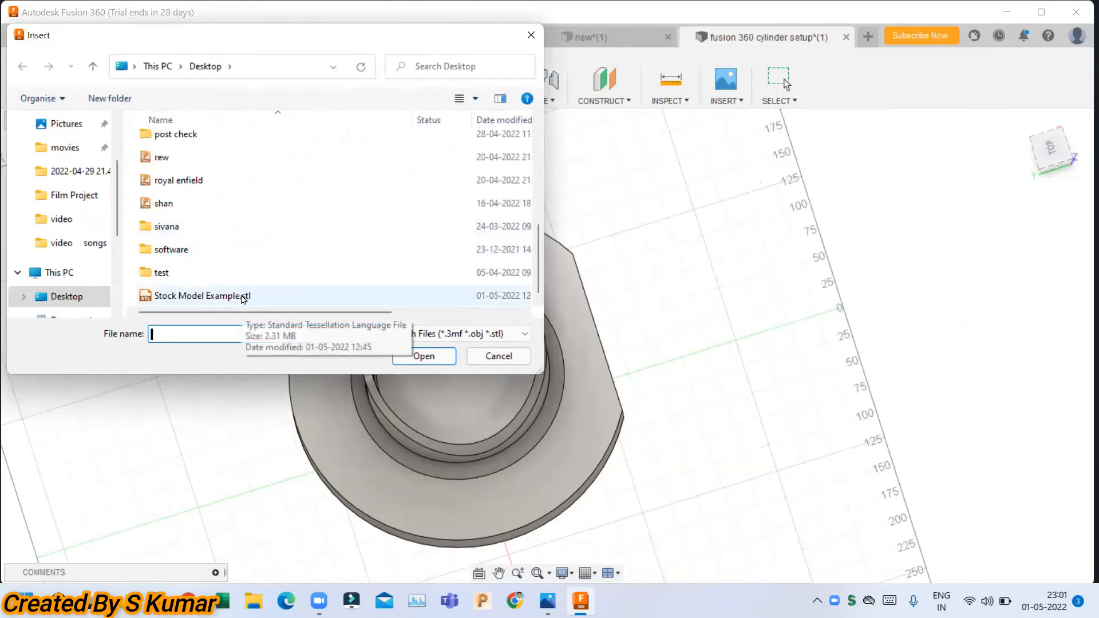
double_click(242, 299)
shift+middle_drag(545, 277, 552, 206)
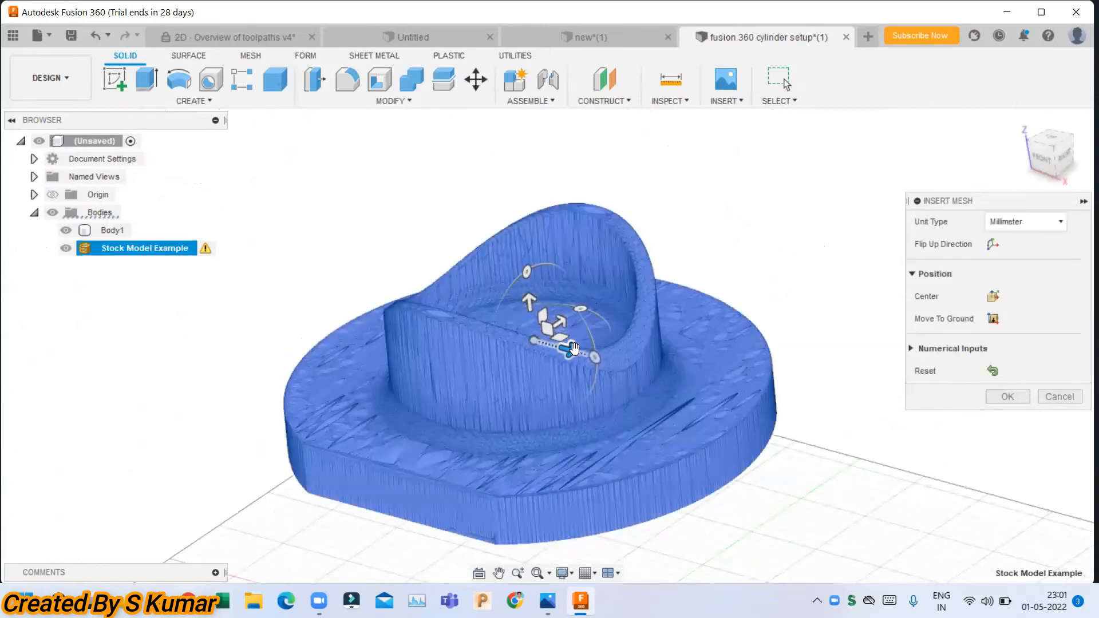
drag(574, 348, 642, 364)
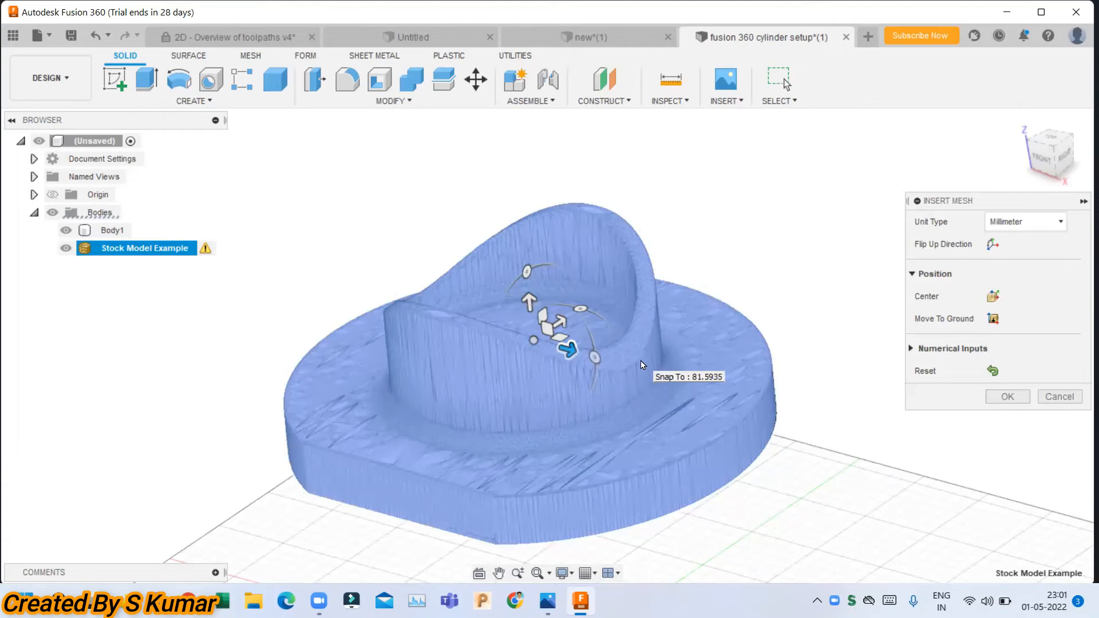
click(1007, 396)
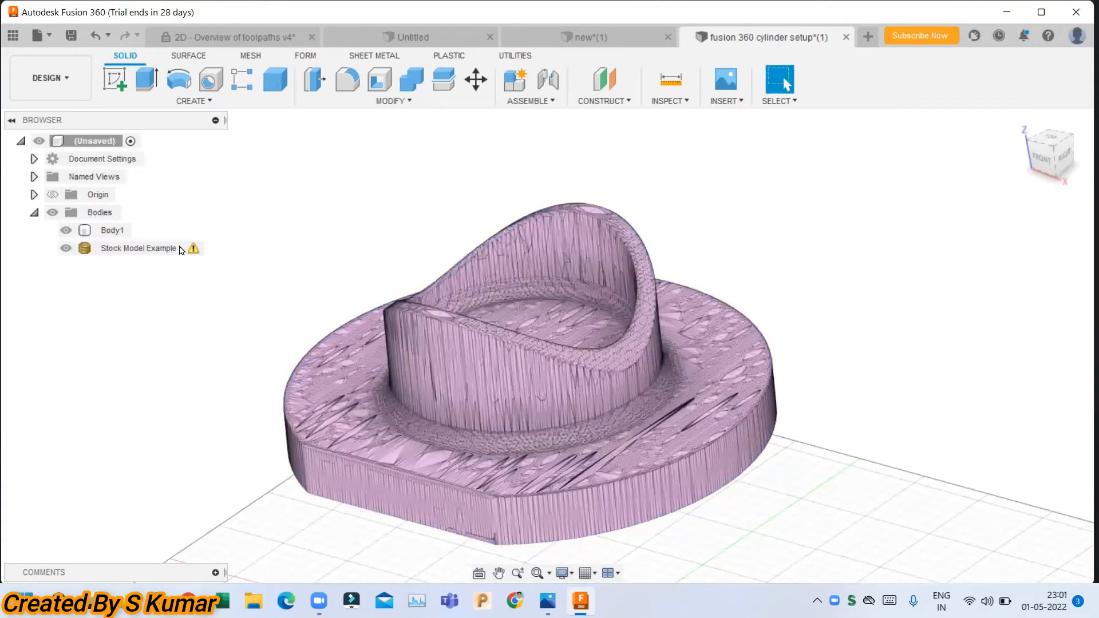
- In the Manufacture workspace, reopen the second setup for editing and set its stock mode to From solid
click(52, 79)
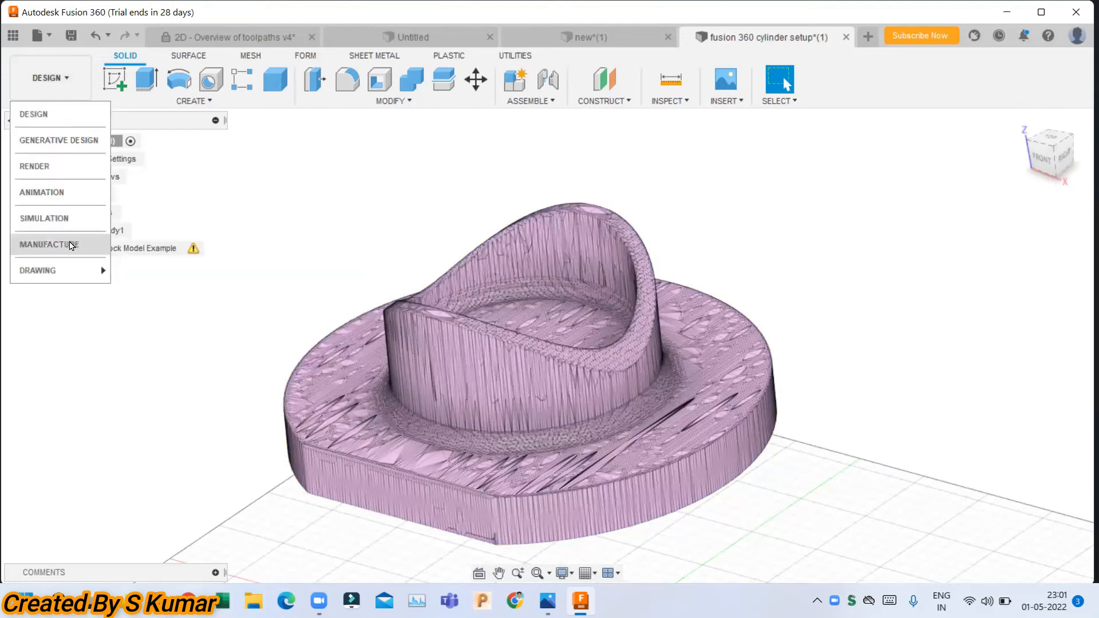
click(71, 246)
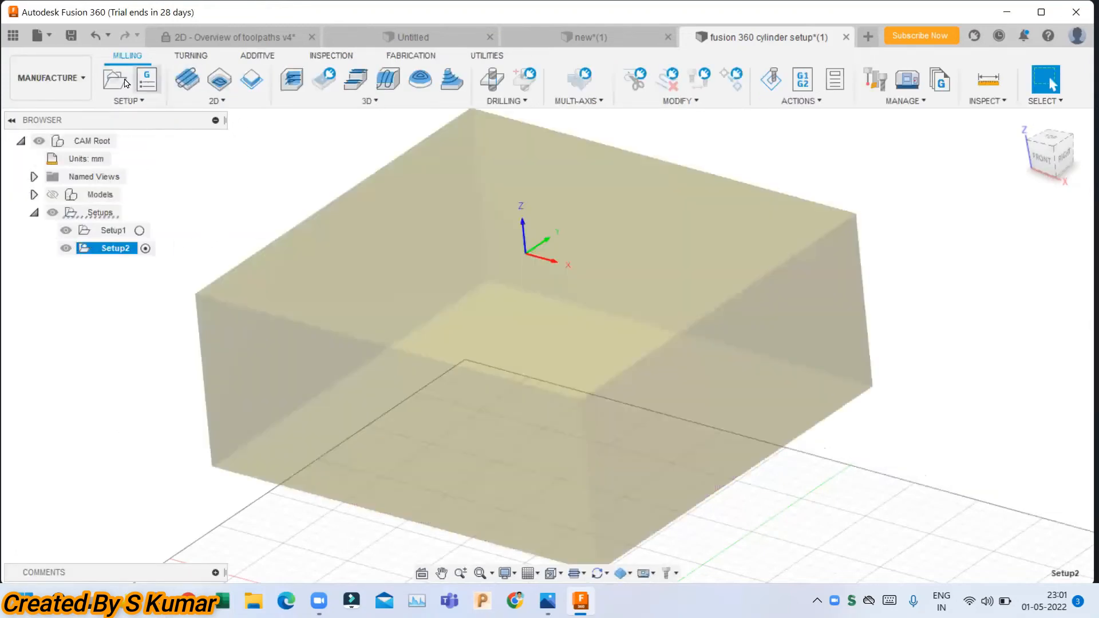
right_click(117, 254)
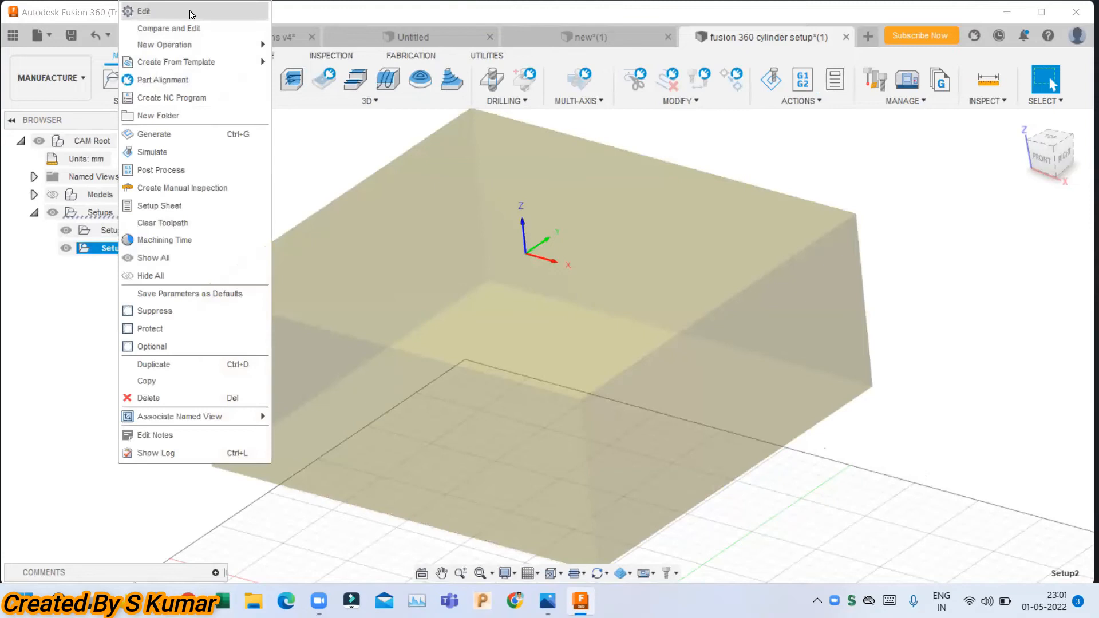
click(195, 9)
click(699, 70)
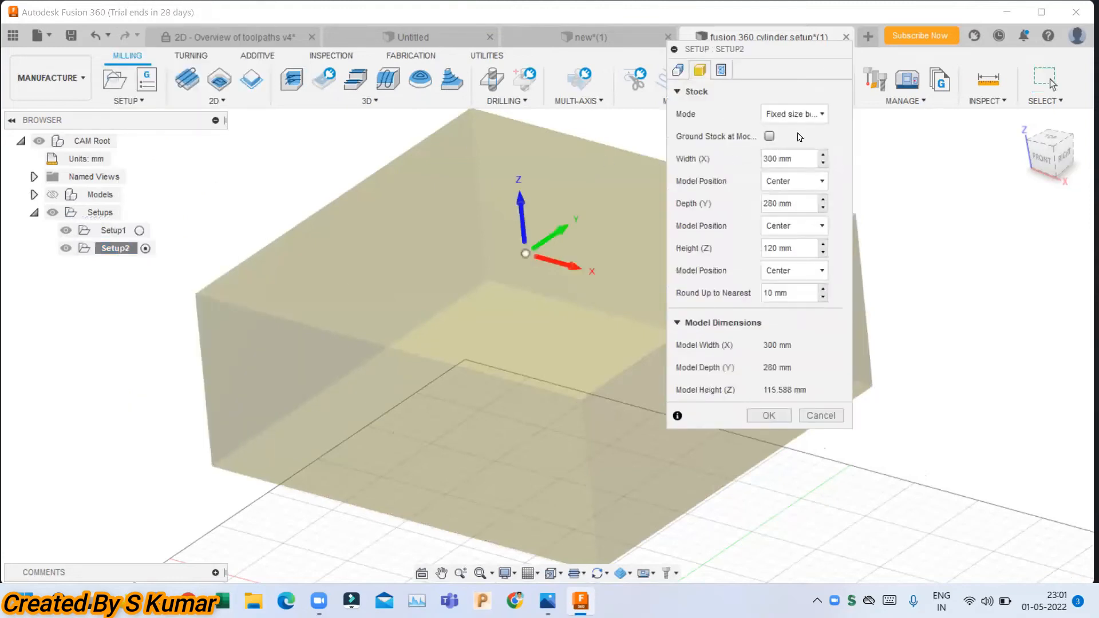
click(800, 114)
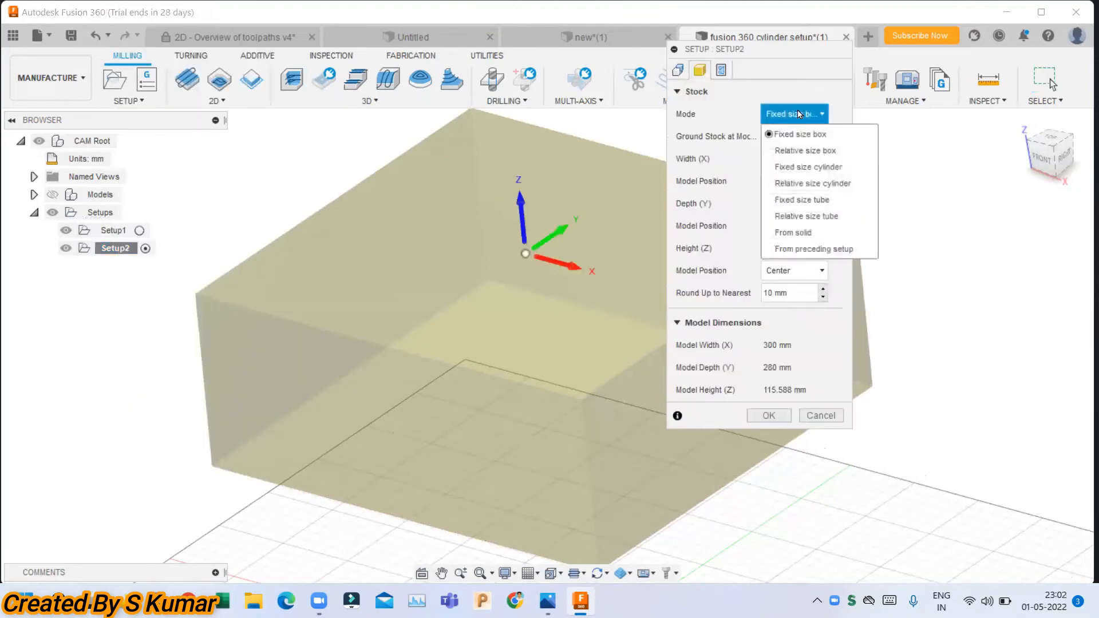
click(809, 233)
- Pick the Stock Model Example mesh under the model's bodies as the stock solid and complete the second setup
click(34, 194)
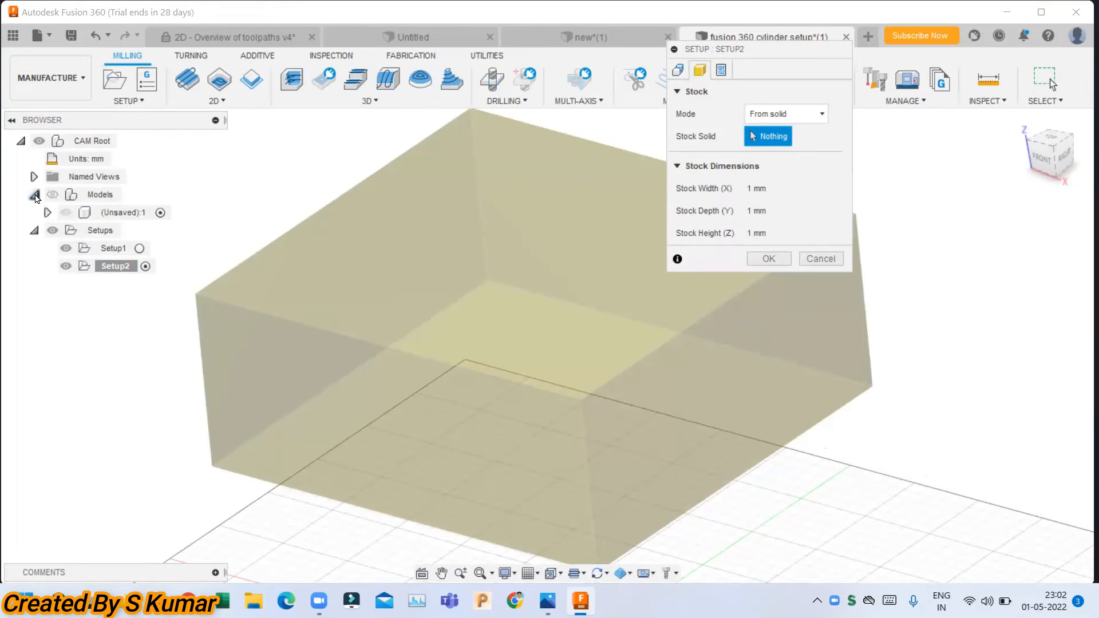
click(49, 213)
click(167, 306)
shift+middle_drag(506, 311, 515, 242)
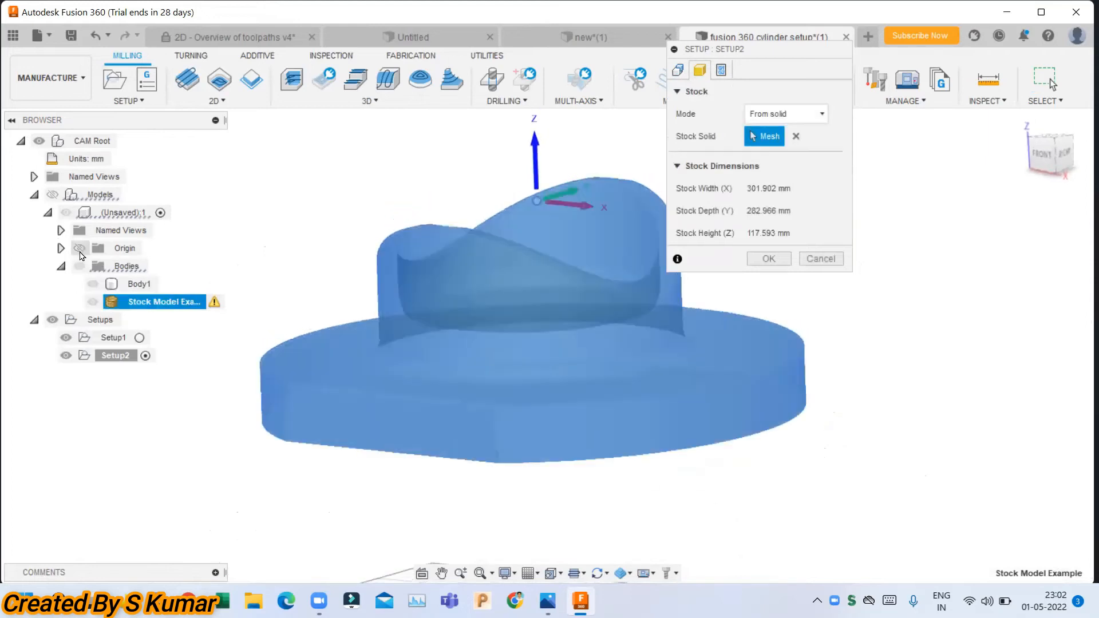
click(97, 286)
click(92, 284)
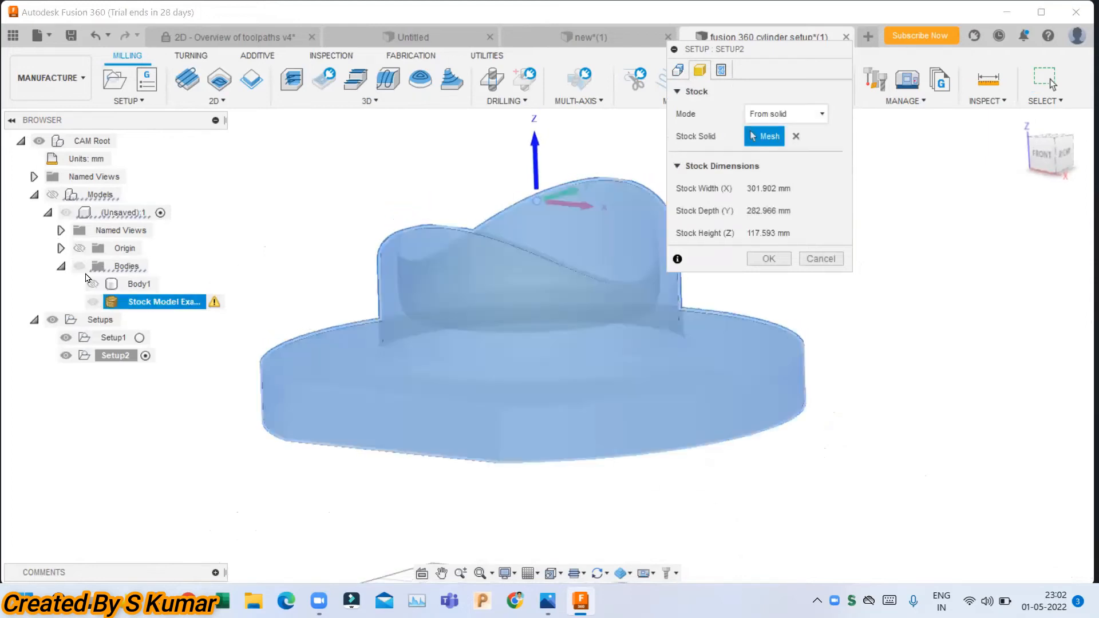
click(52, 195)
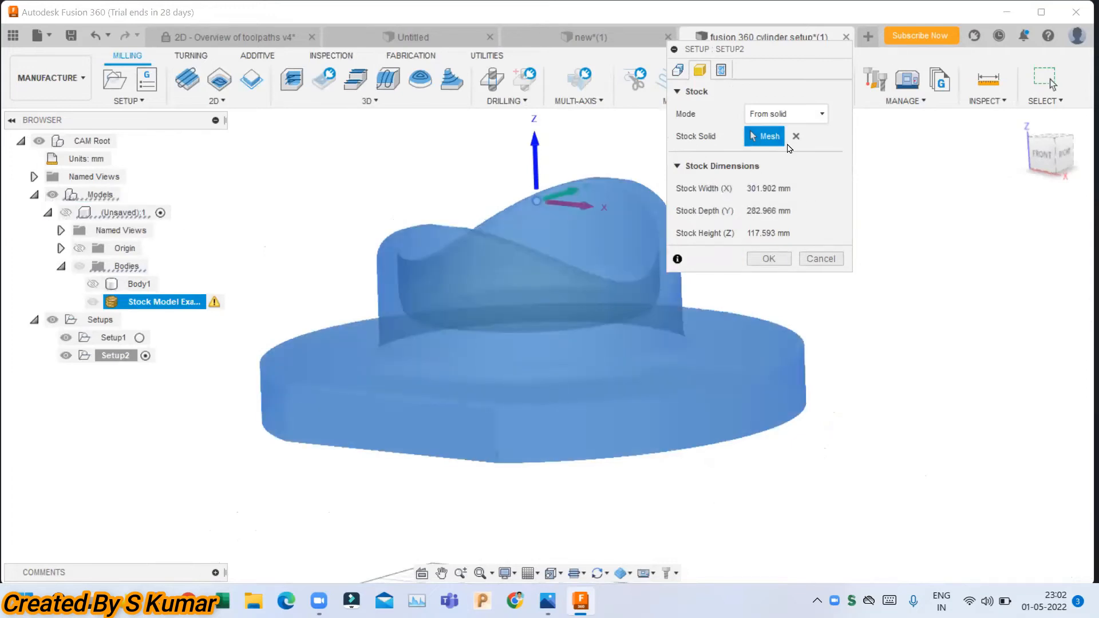
click(765, 258)
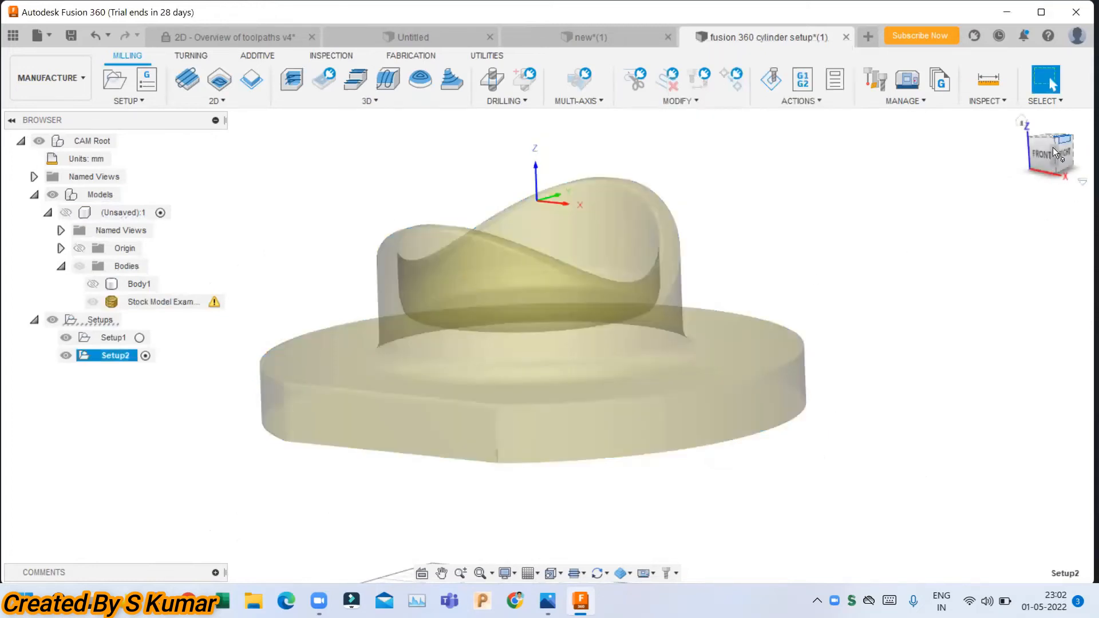
- Examine how the mesh stock surrounds the part body, from the front and home views and close up at the base flange's edge
click(1055, 152)
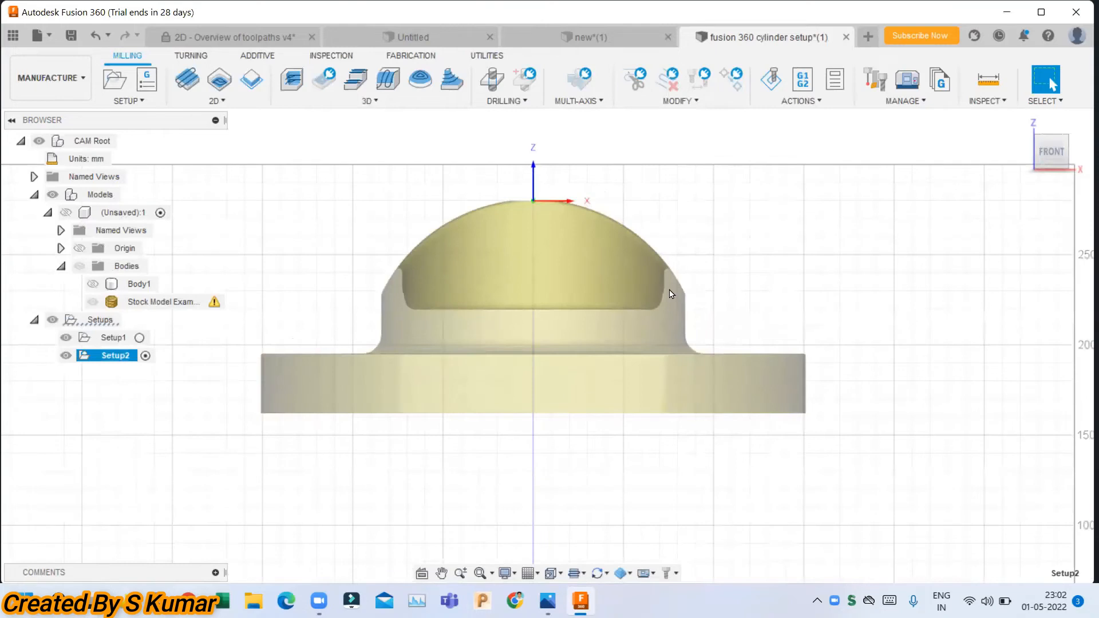
scroll(564, 319, up, 2)
shift+middle_drag(623, 214, 595, 285)
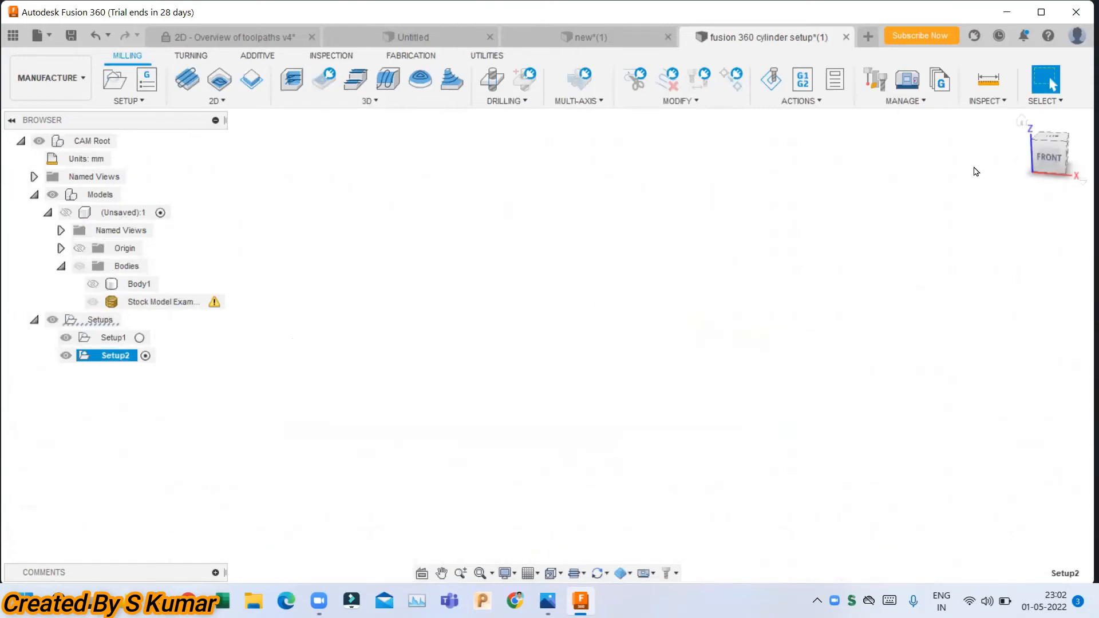
click(1021, 121)
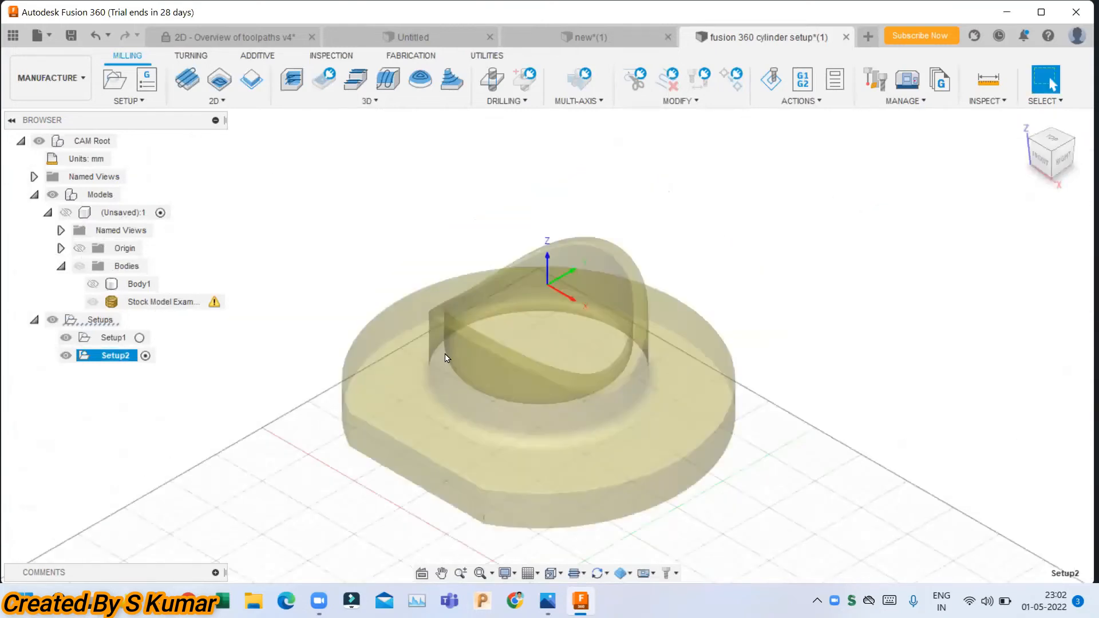
scroll(447, 359, up, 1)
shift+middle_drag(756, 315, 861, 234)
scroll(375, 428, up, 1)
scroll(538, 427, up, 5)
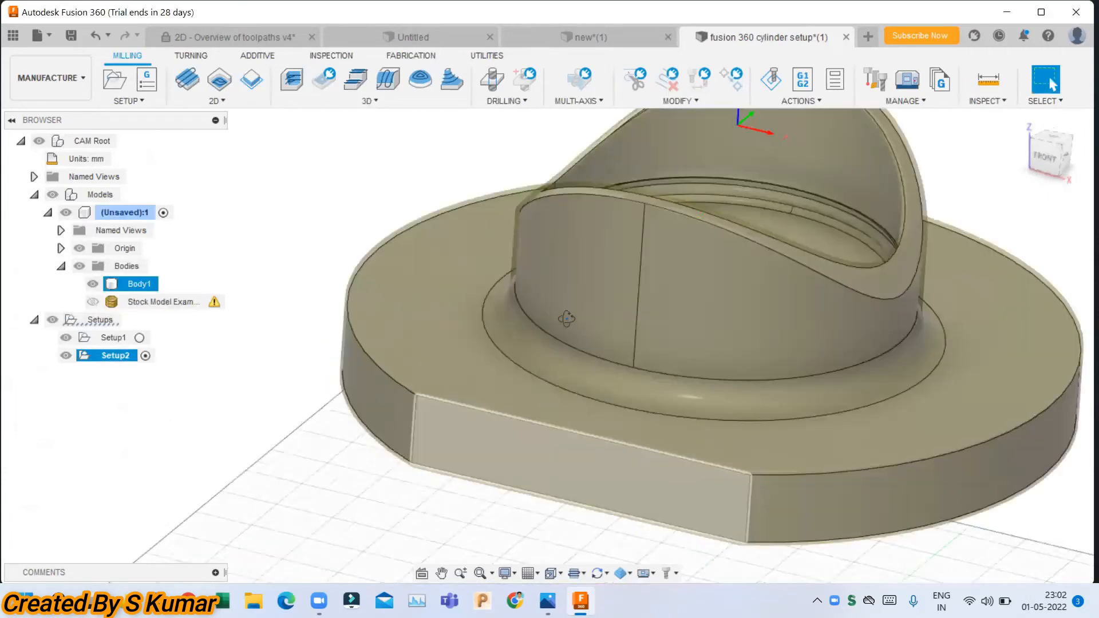
click(1040, 150)
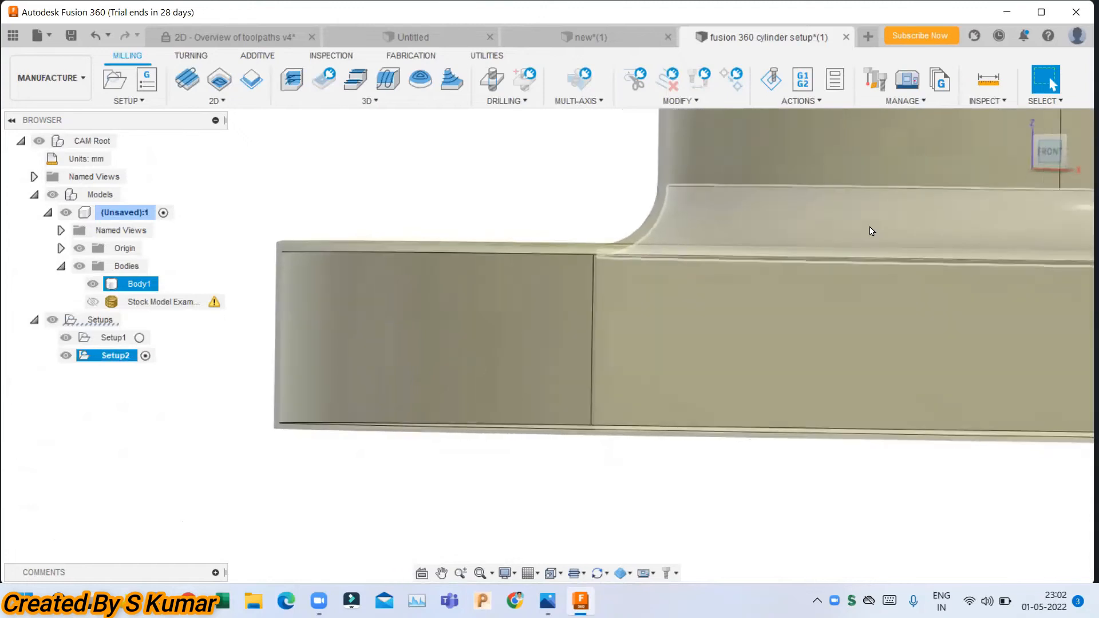
scroll(556, 316, down, 1)
scroll(346, 320, up, 5)
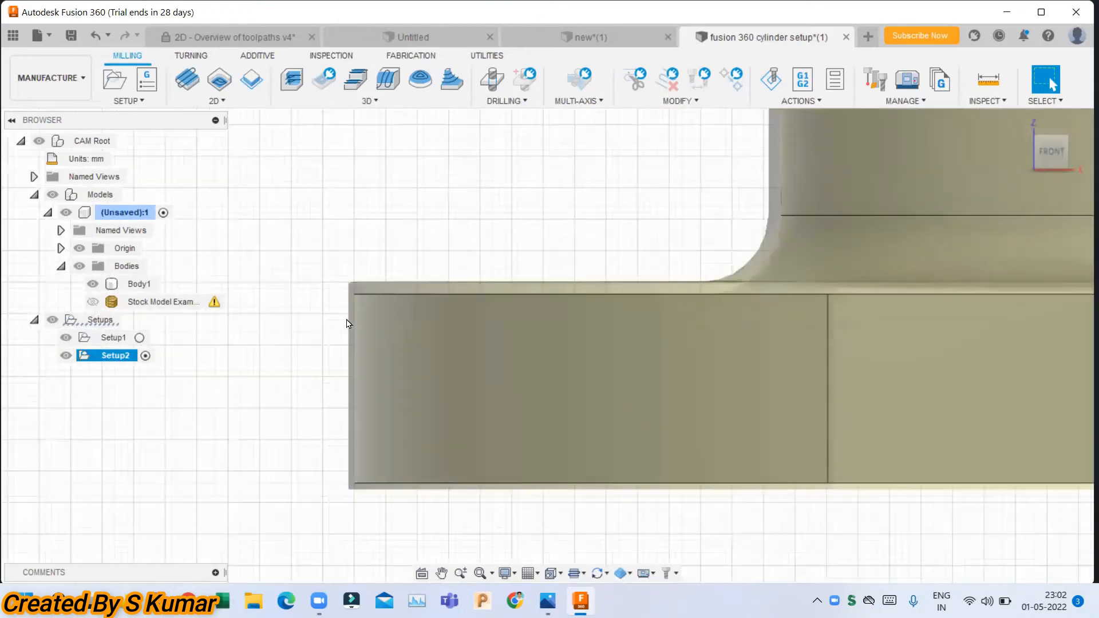
scroll(346, 319, down, 8)
shift+middle_drag(590, 286, 644, 365)
scroll(642, 364, down, 1)
scroll(642, 364, up, 1)
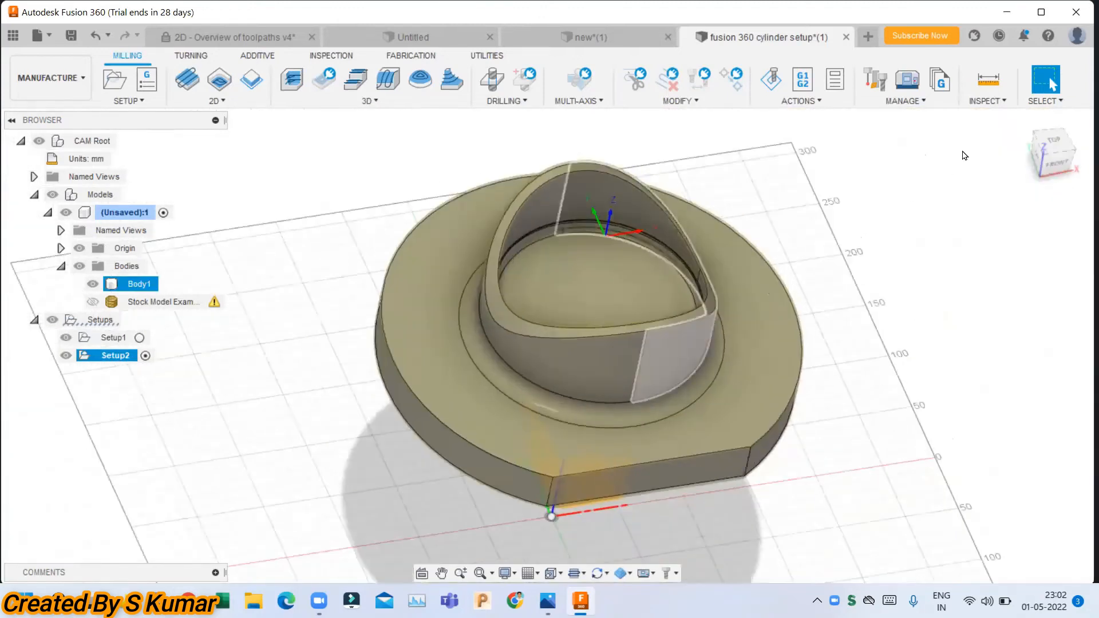
scroll(504, 193, down, 1)
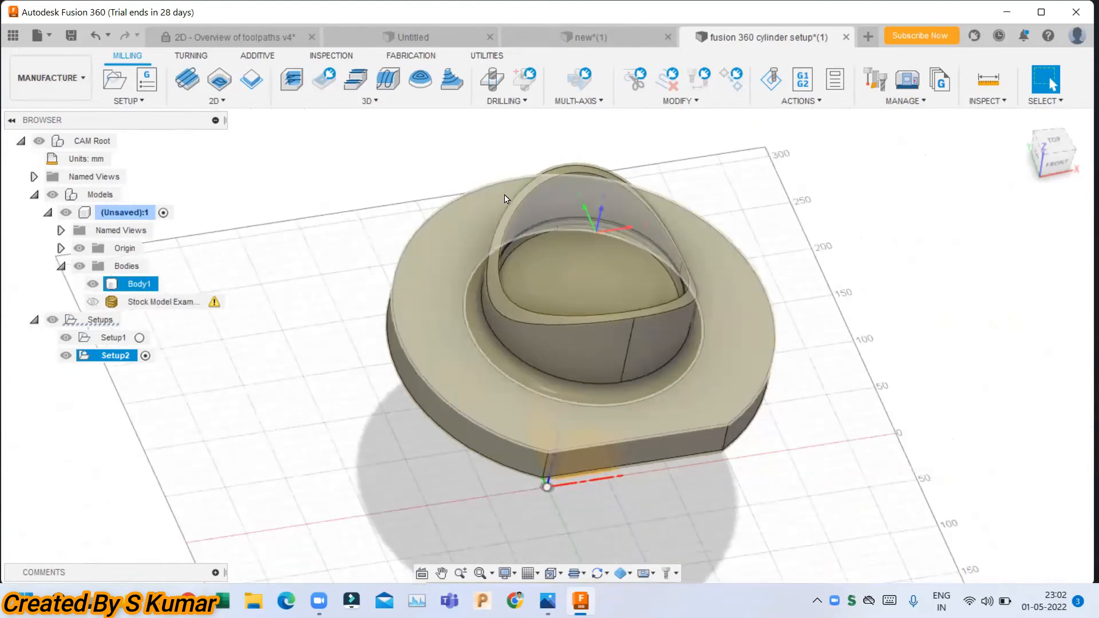
scroll(537, 238, down, 3)
scroll(542, 221, up, 3)
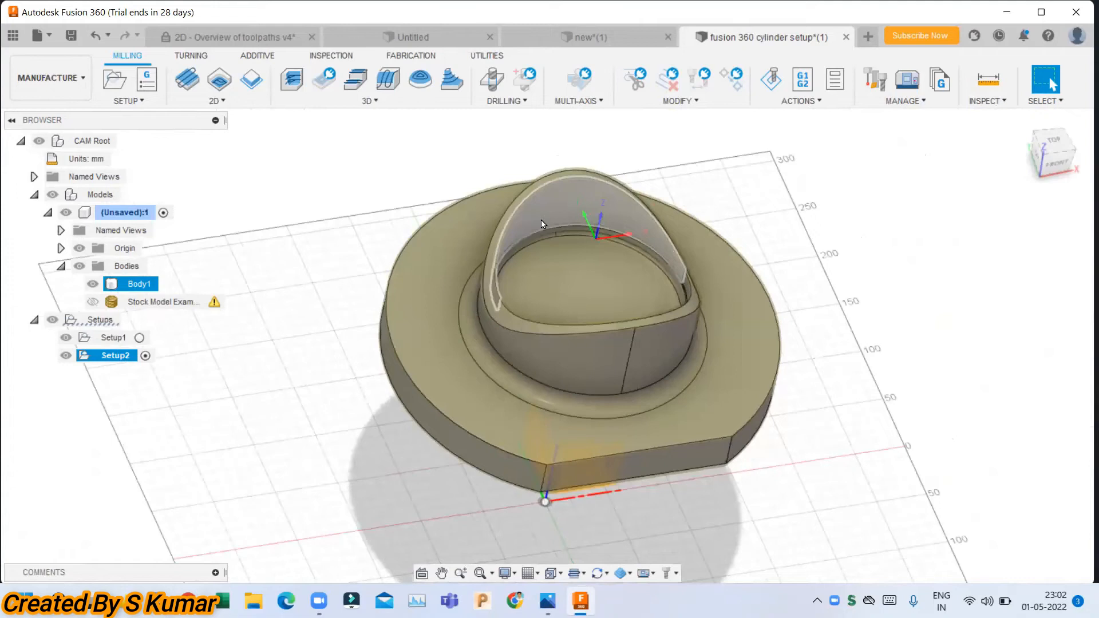
- Return to the Design workspace, start a file upload and pick fusion 360 cylinder setup 02.step from the Desktop
click(56, 85)
click(34, 114)
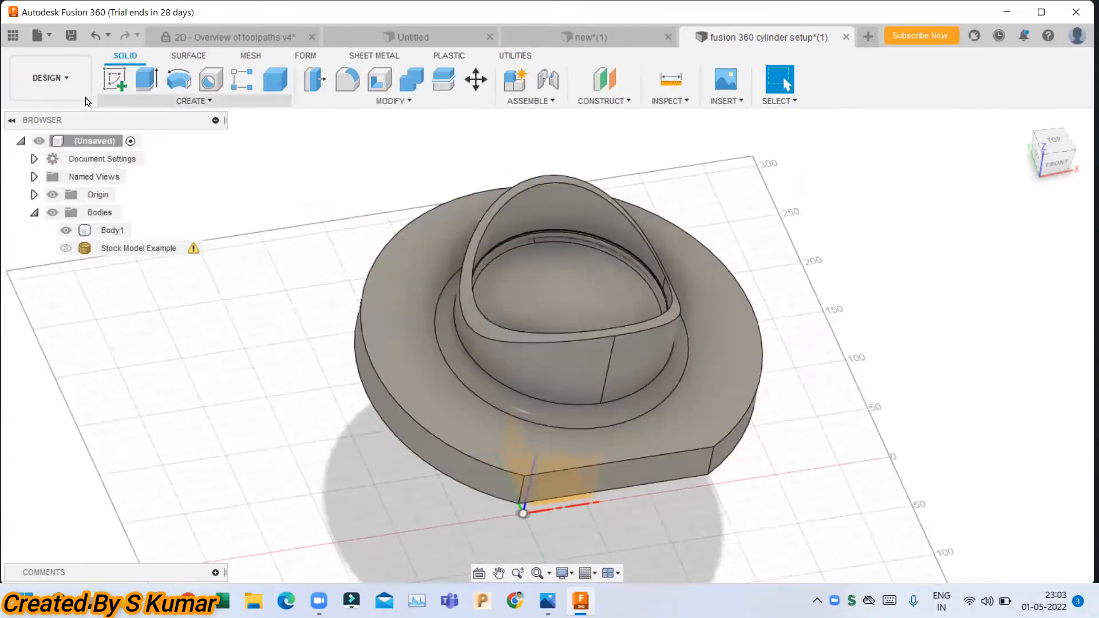
click(50, 37)
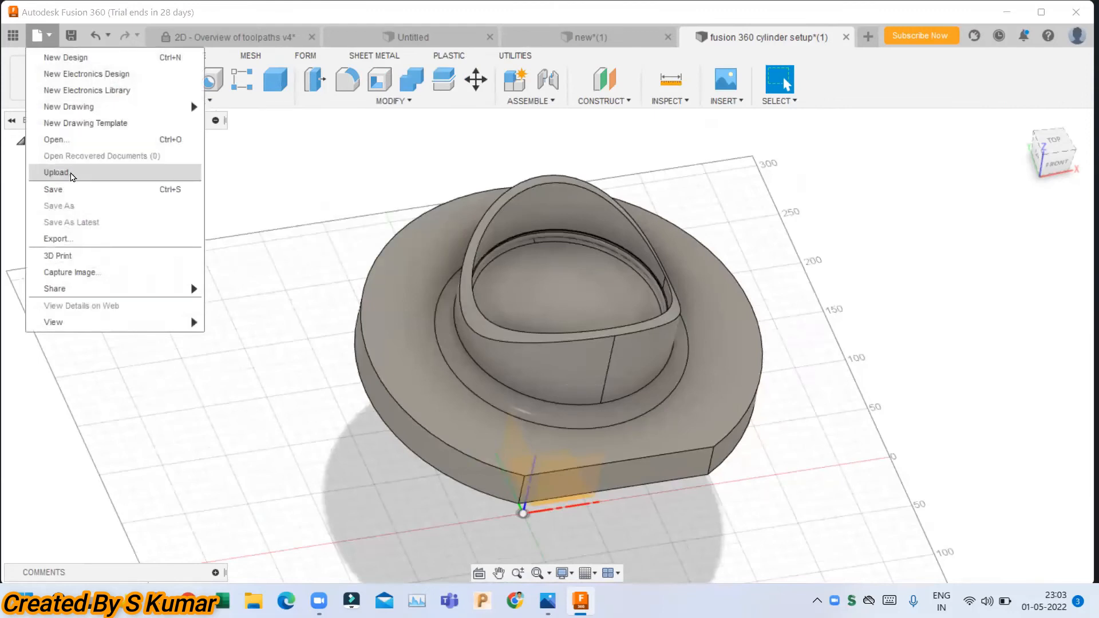
click(56, 172)
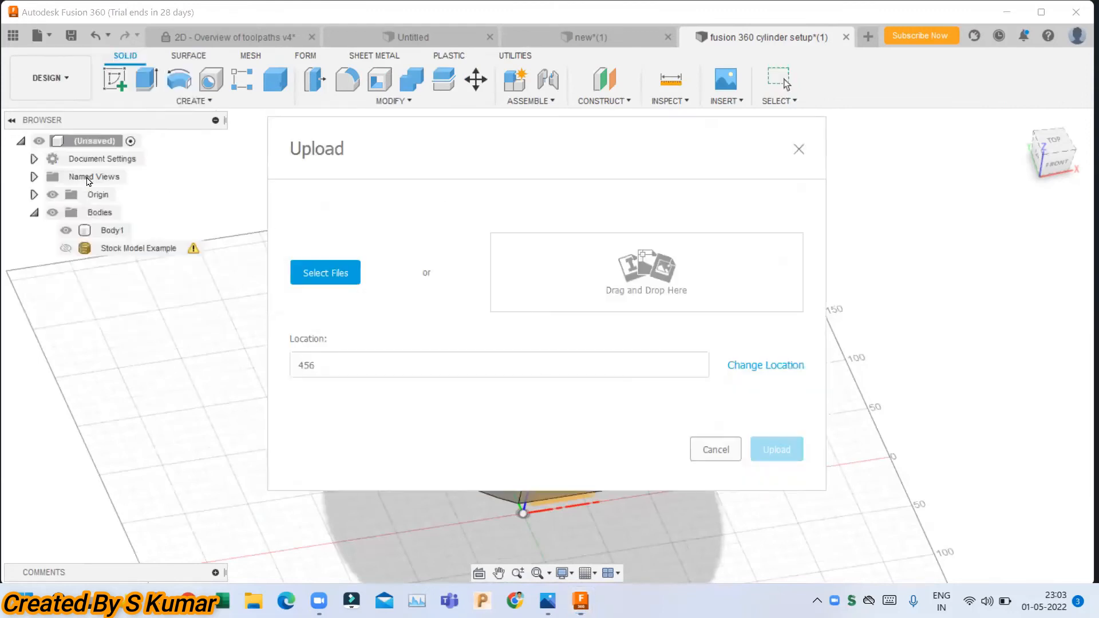
click(338, 274)
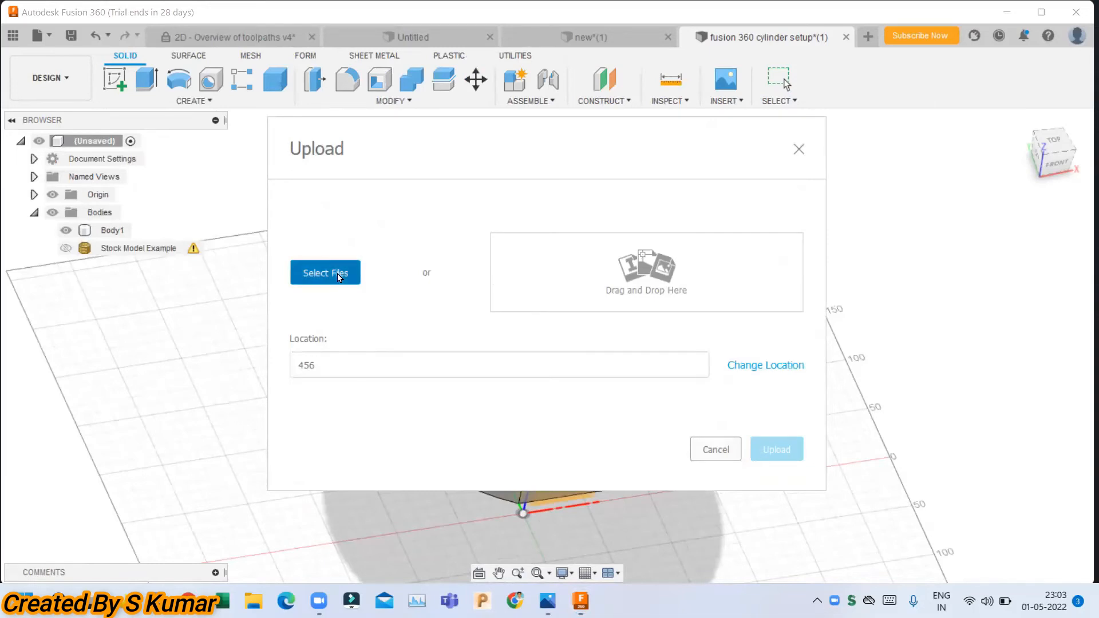
scroll(286, 274, down, 5)
scroll(256, 269, down, 2)
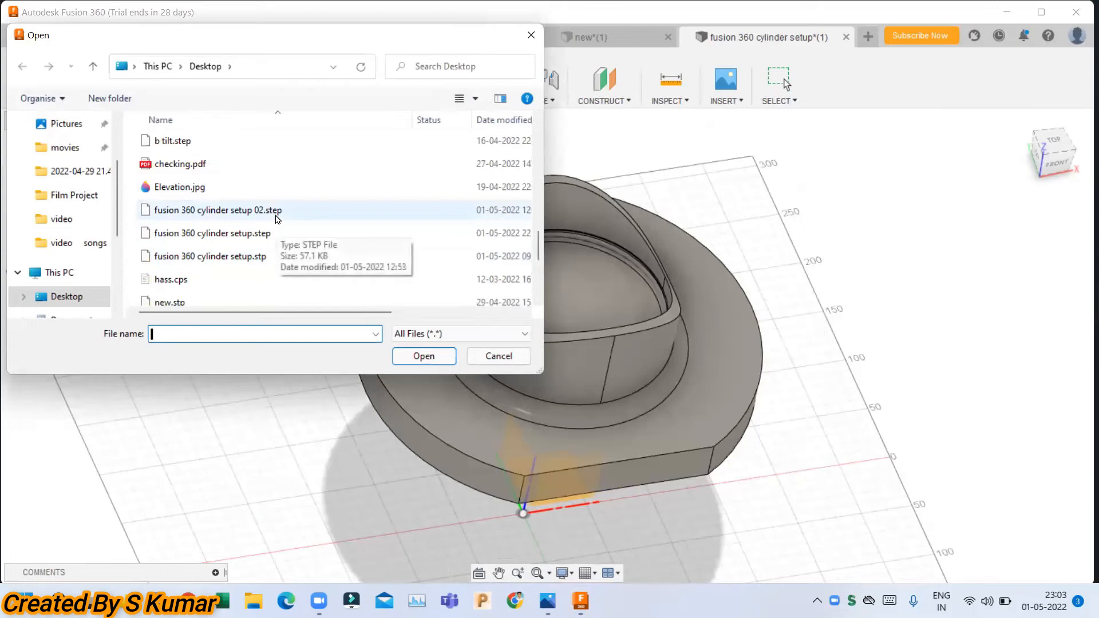
click(277, 216)
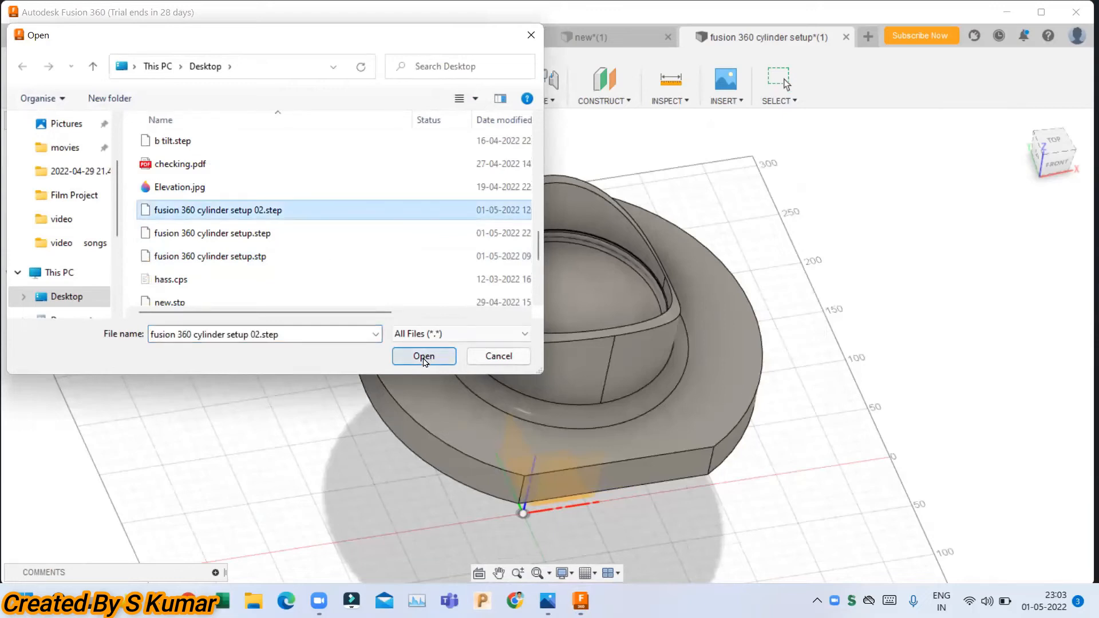
- Review the supported file types, upload fusion 360 cylinder setup 02.step to the 456 location and close the job status
mouse_move(351, 314)
mouse_down()
mouse_move(433, 316)
mouse_move(350, 313)
mouse_up()
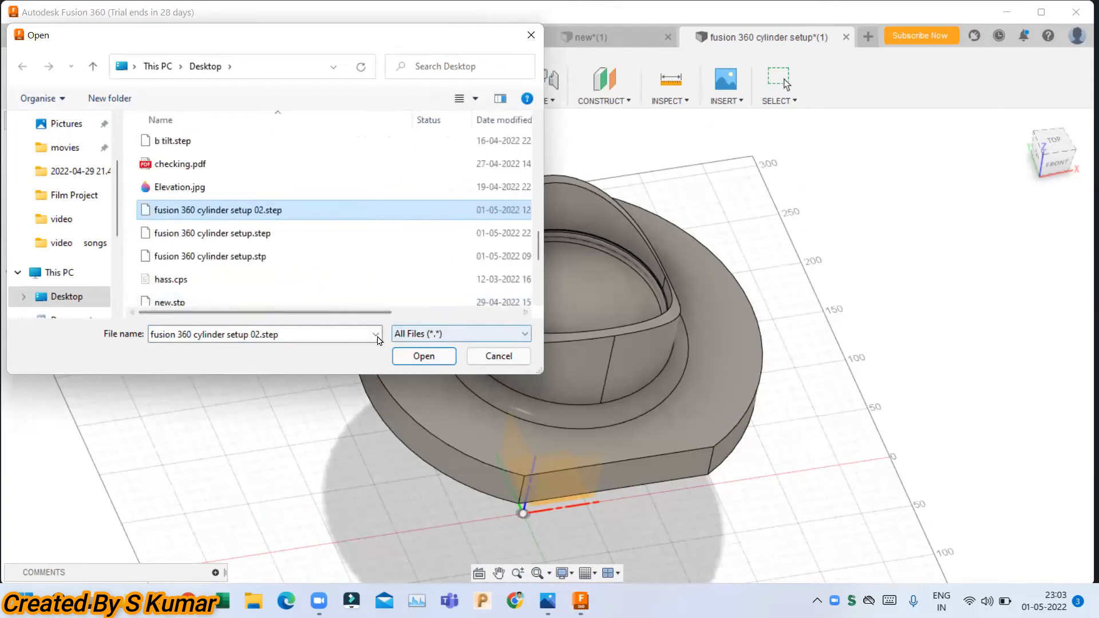
click(461, 333)
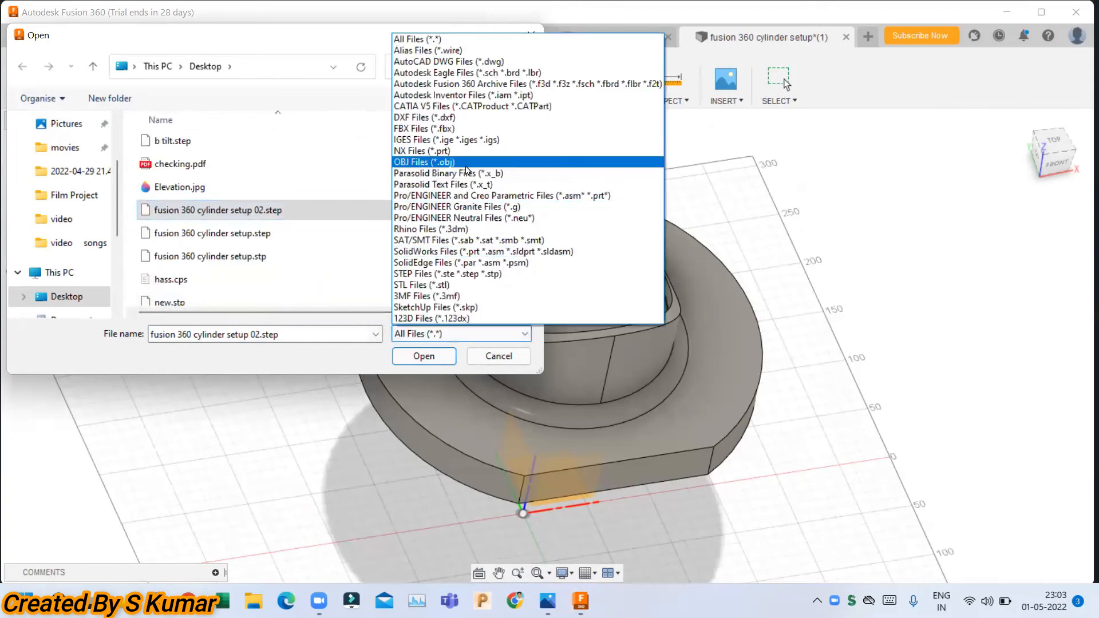
click(313, 215)
click(424, 356)
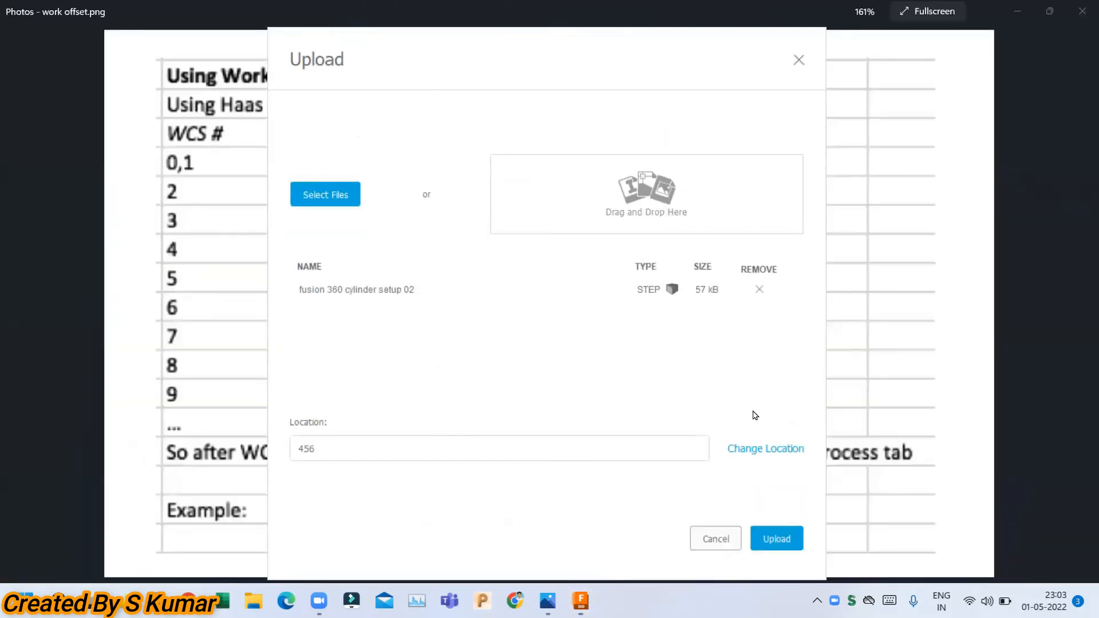
click(777, 539)
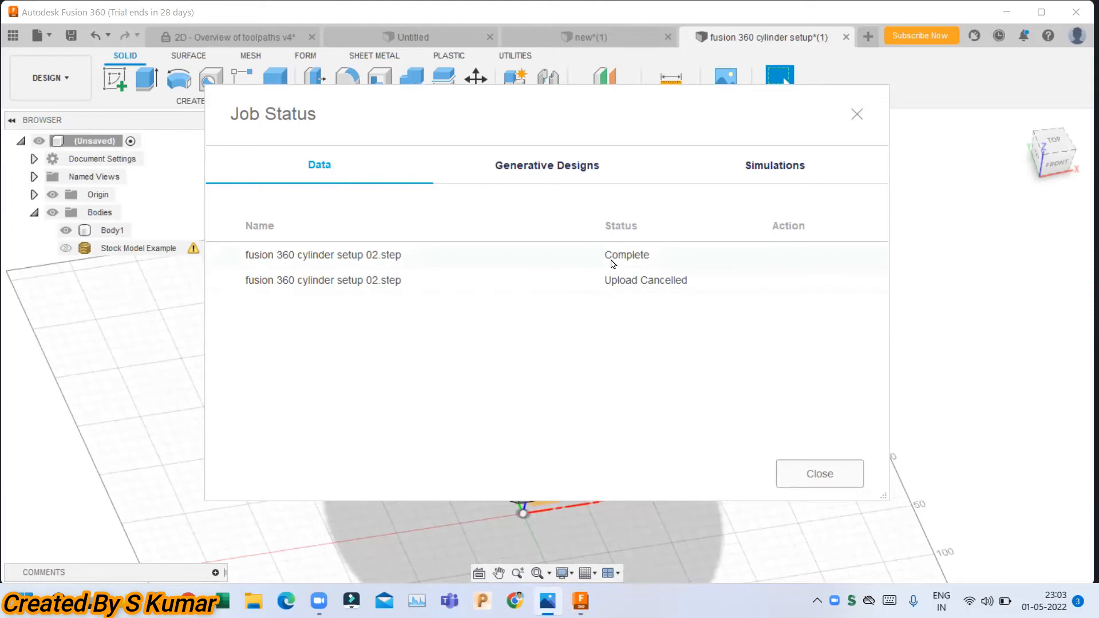
click(836, 473)
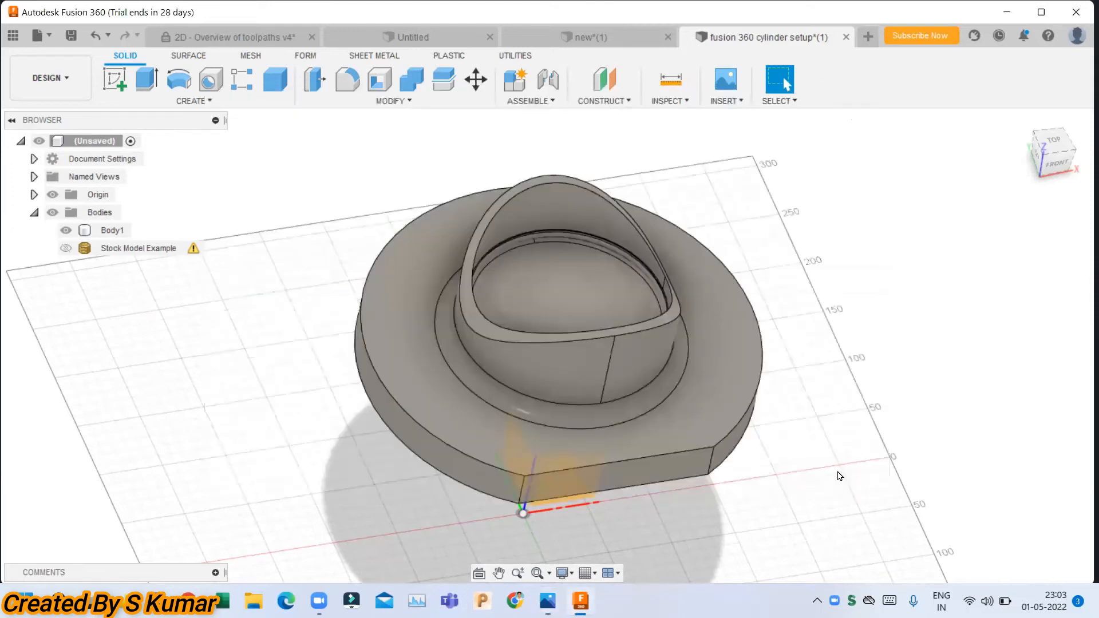
- Start another upload, look through Admin Project and Default Project as possible locations, and cancel without choosing a file
click(37, 35)
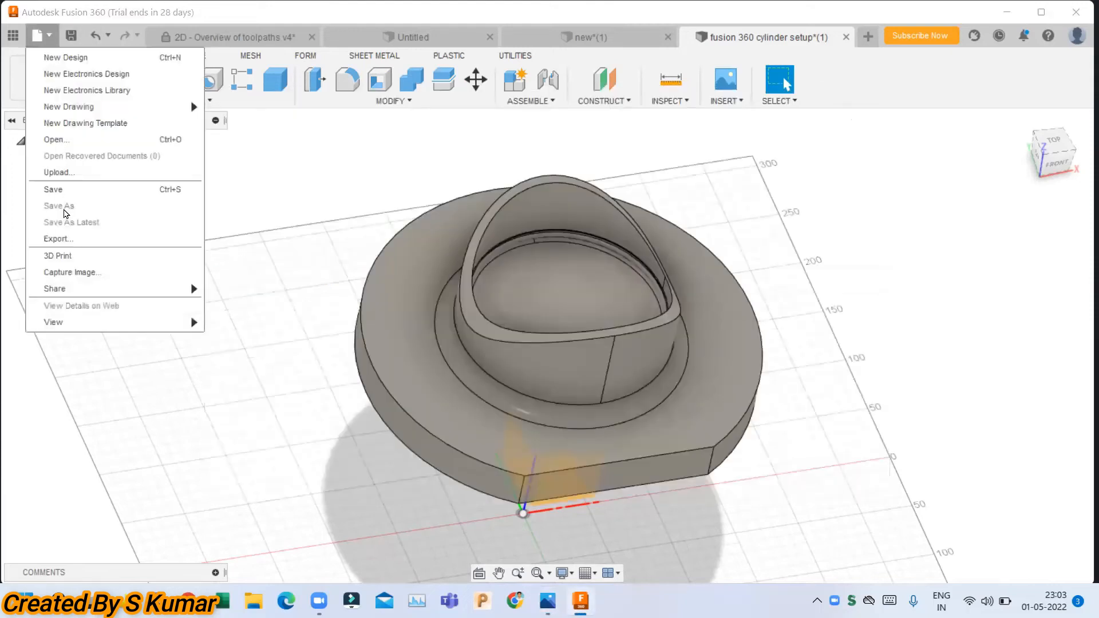
click(65, 174)
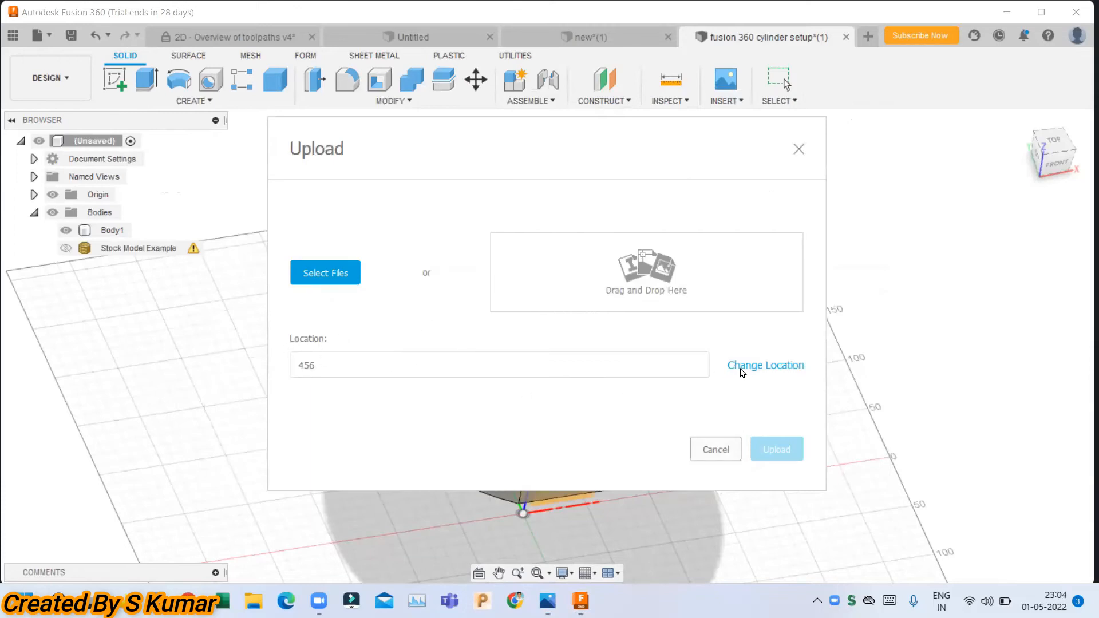
click(741, 369)
click(332, 234)
click(331, 255)
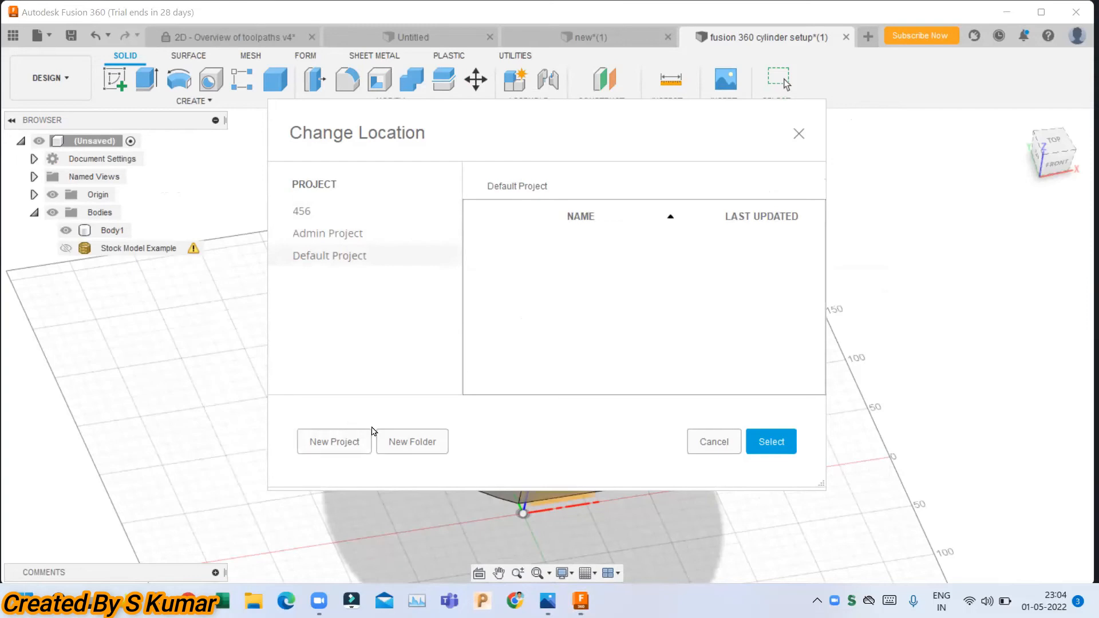
click(714, 441)
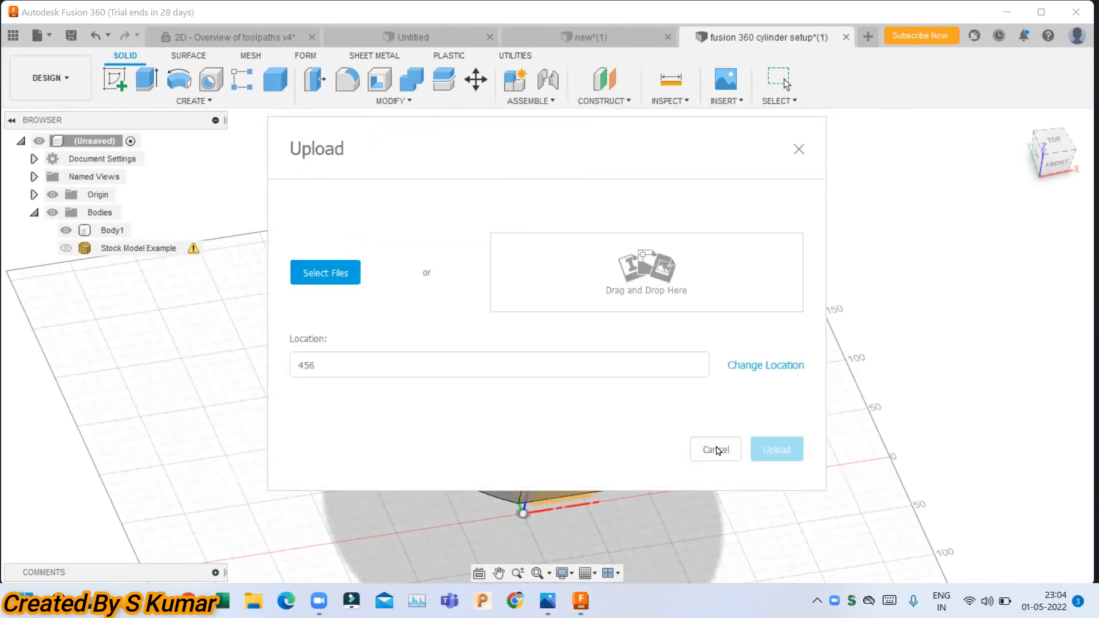
click(712, 449)
scroll(669, 368, down, 5)
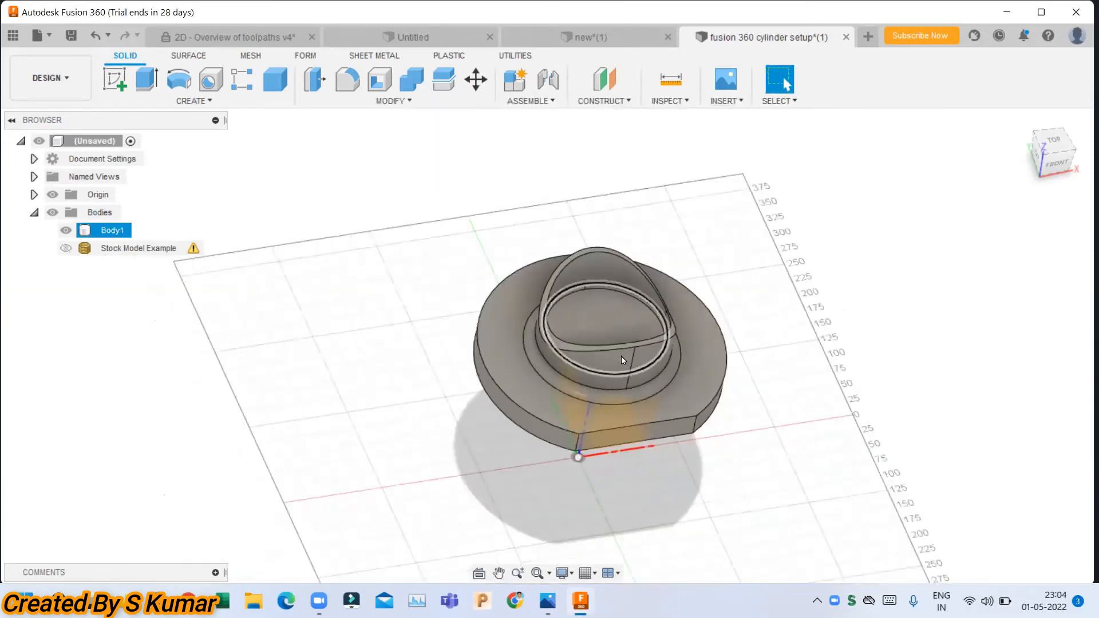
- Browse the project data to the 456 project and try to insert fusion 360 cylinder setup 02 into the open design
click(13, 35)
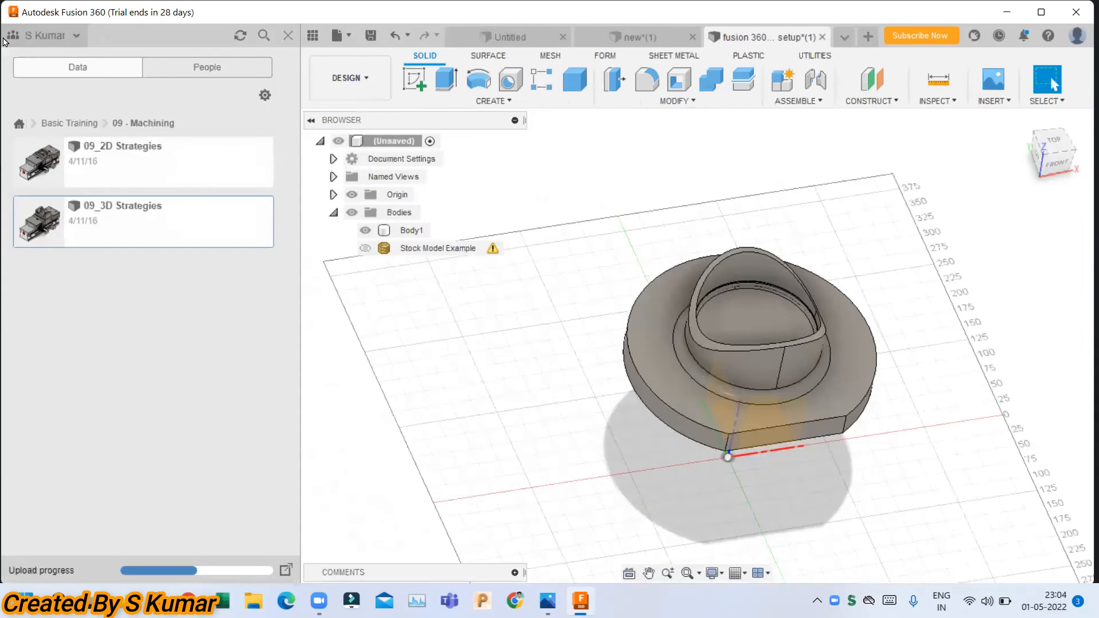
click(20, 124)
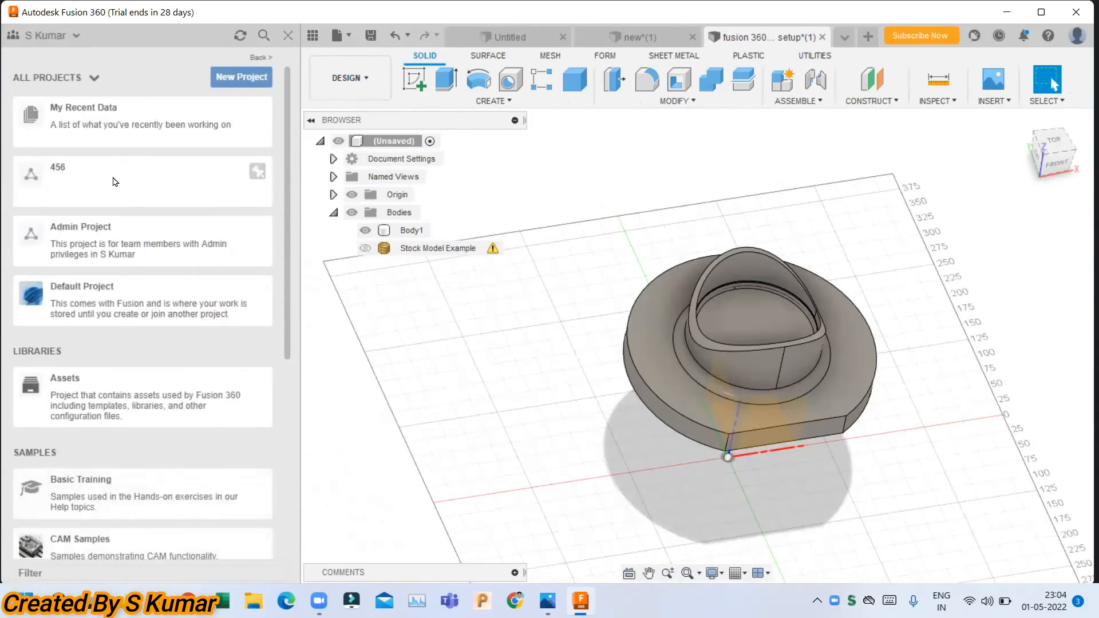
click(114, 181)
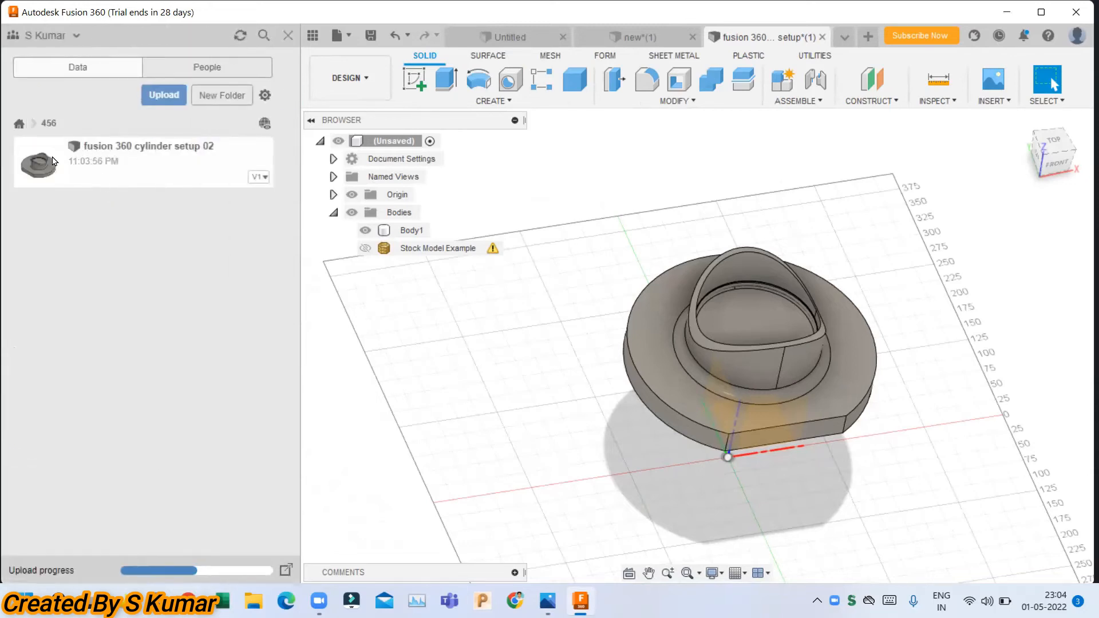
drag(38, 158, 585, 292)
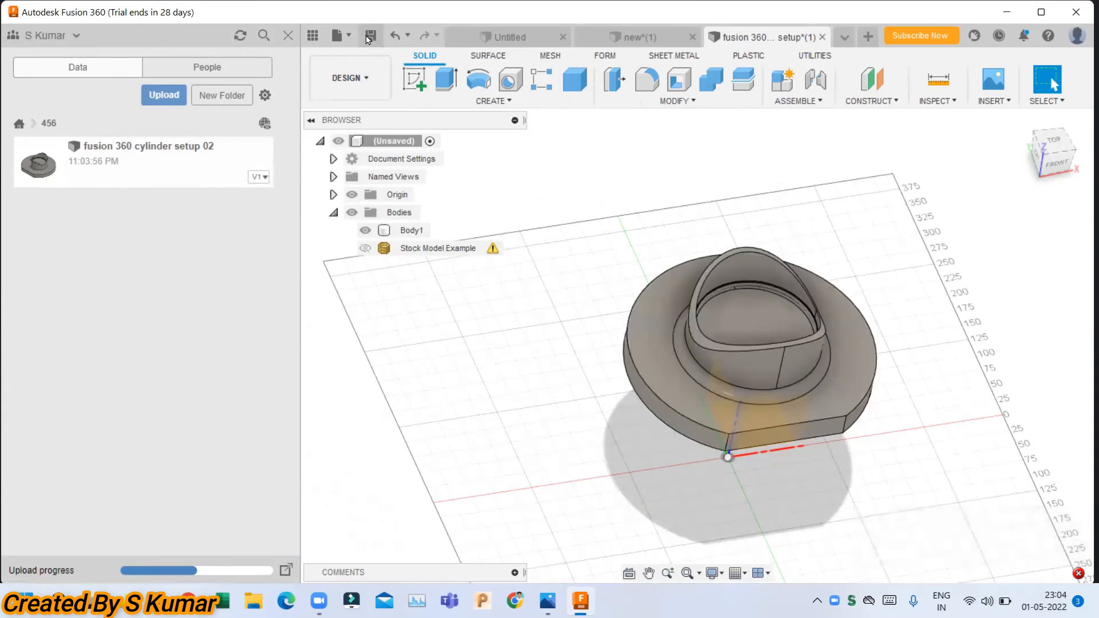
- Save the open design as fusion 360 cylinder in the 456 project
click(370, 36)
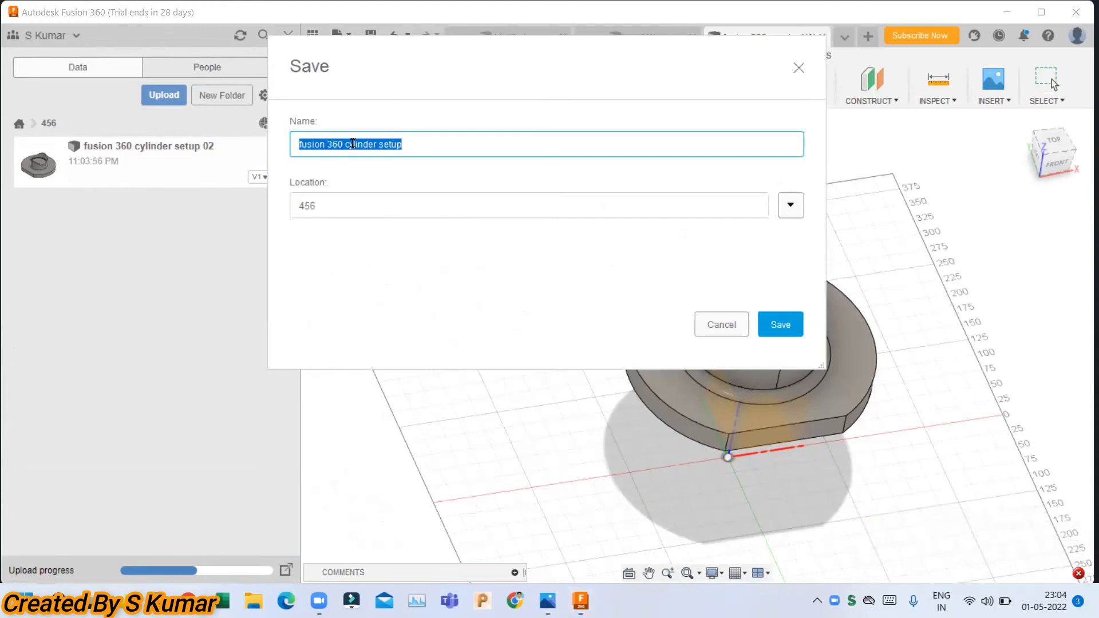
drag(381, 144, 606, 235)
key(BackSpace)
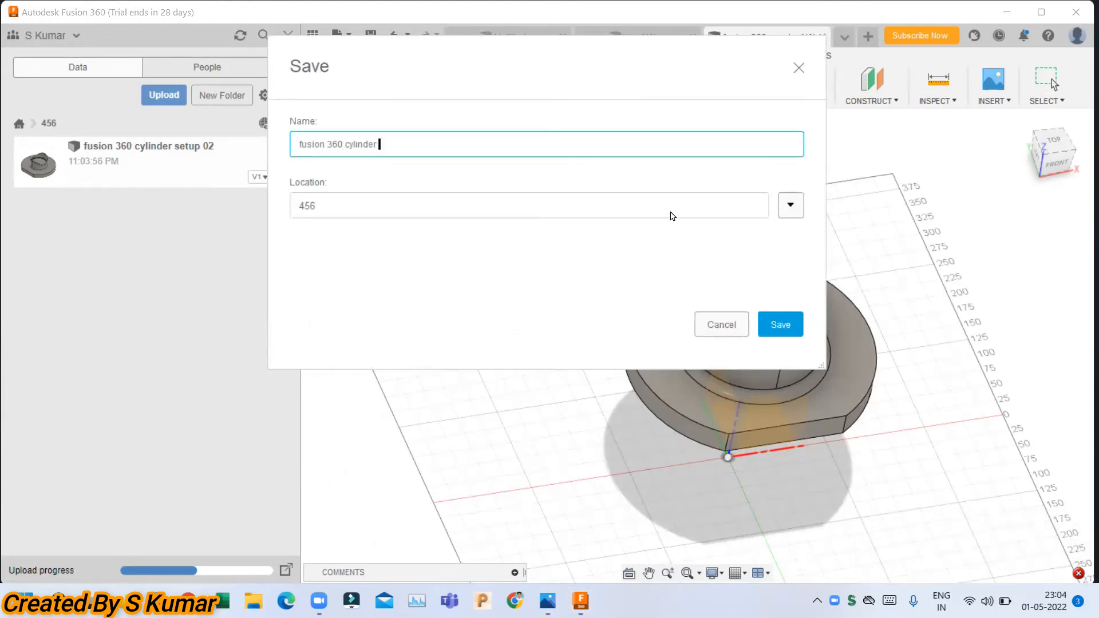
click(790, 206)
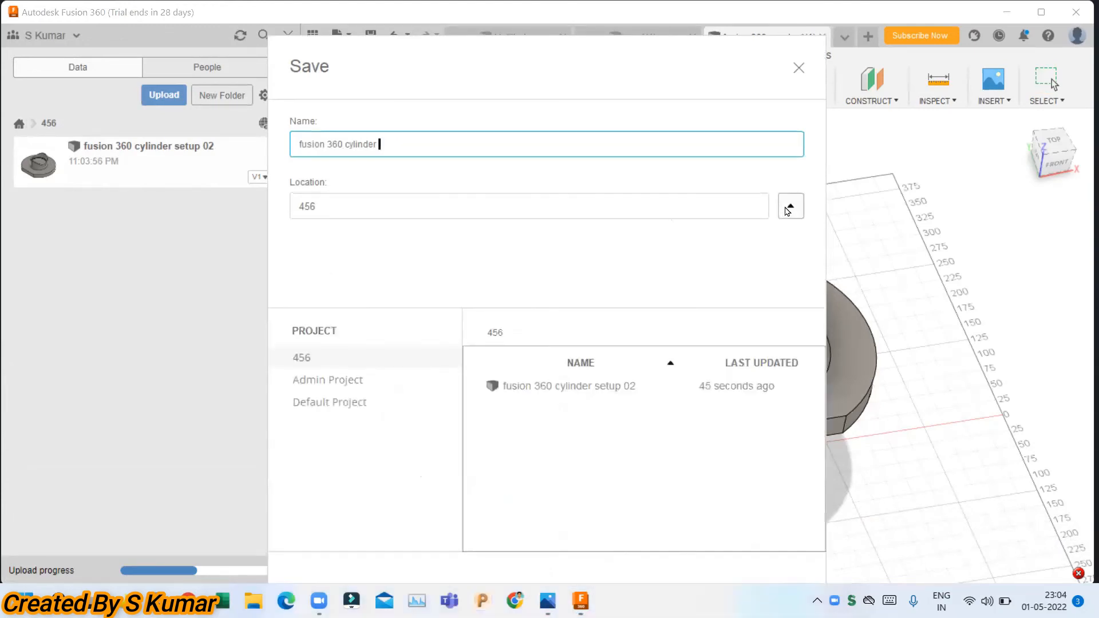
click(788, 209)
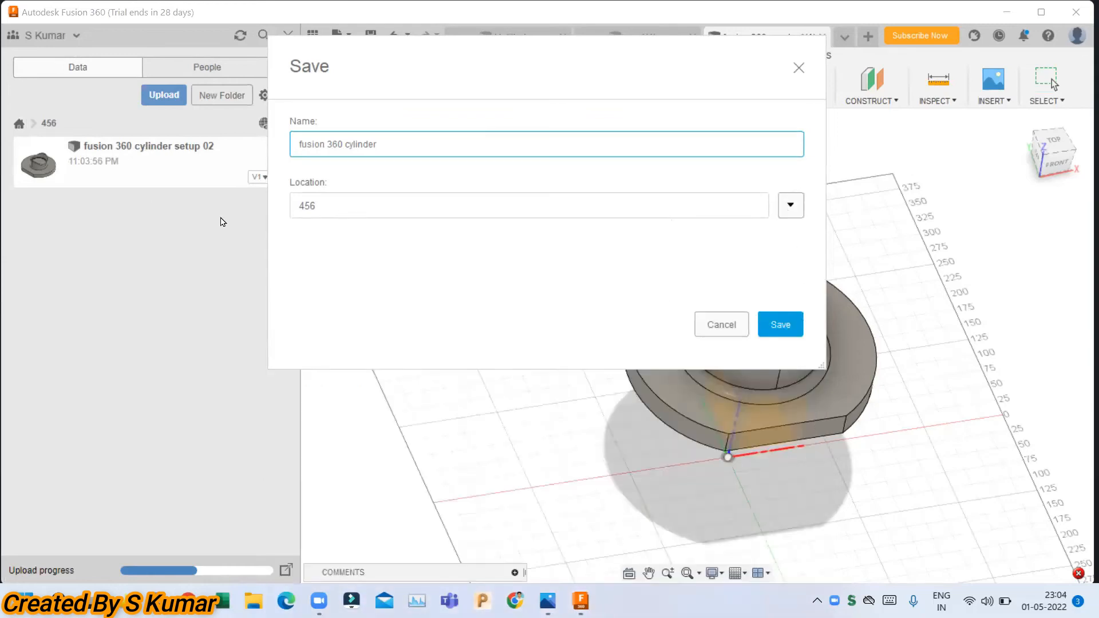
click(781, 325)
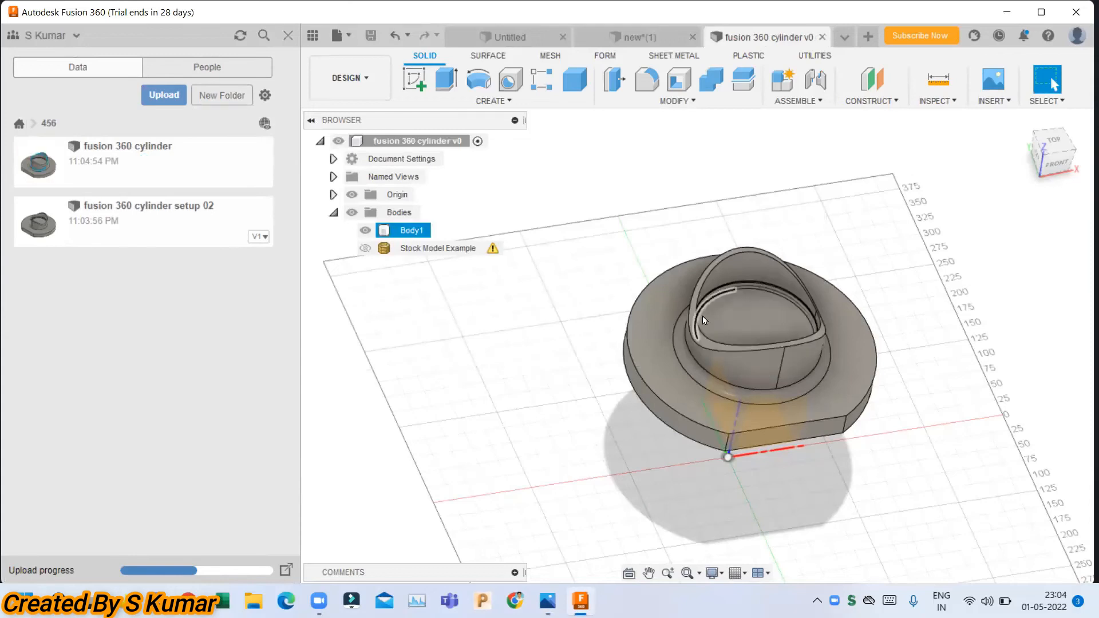
- Insert fusion 360 cylinder setup 02 into the design without moving it, and delete the Stock Model Example body
drag(116, 216, 586, 312)
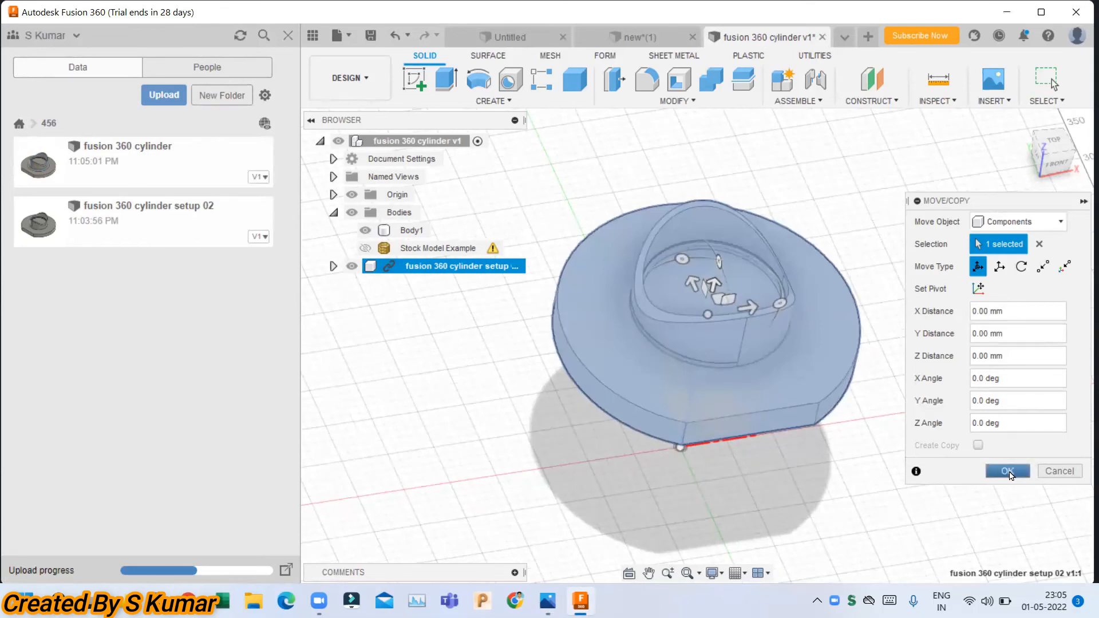
click(1008, 471)
click(455, 249)
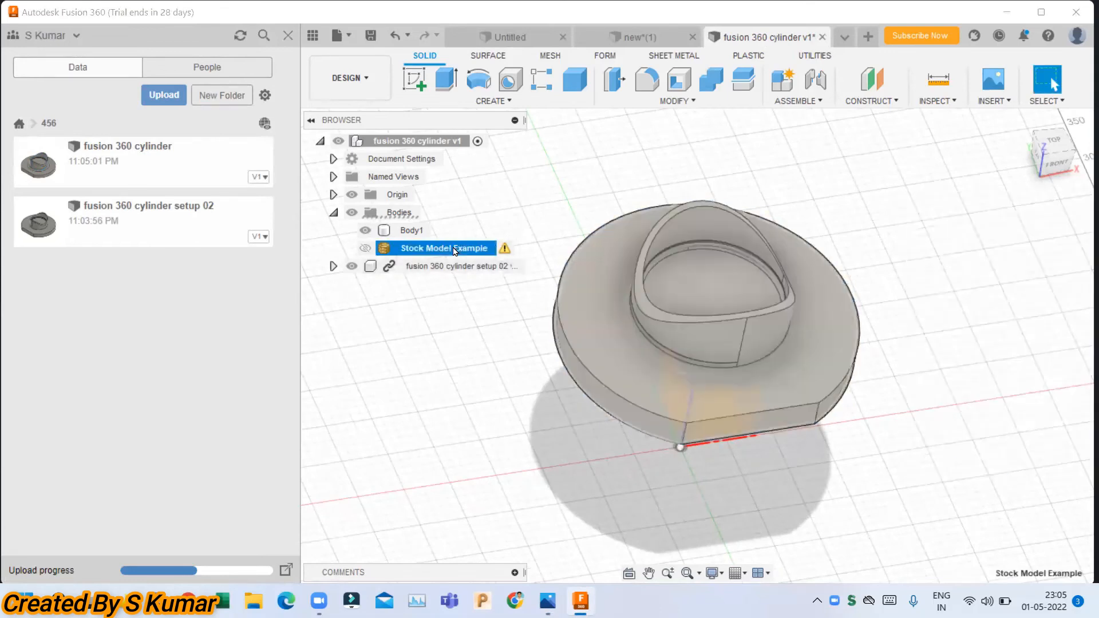
right_click(455, 250)
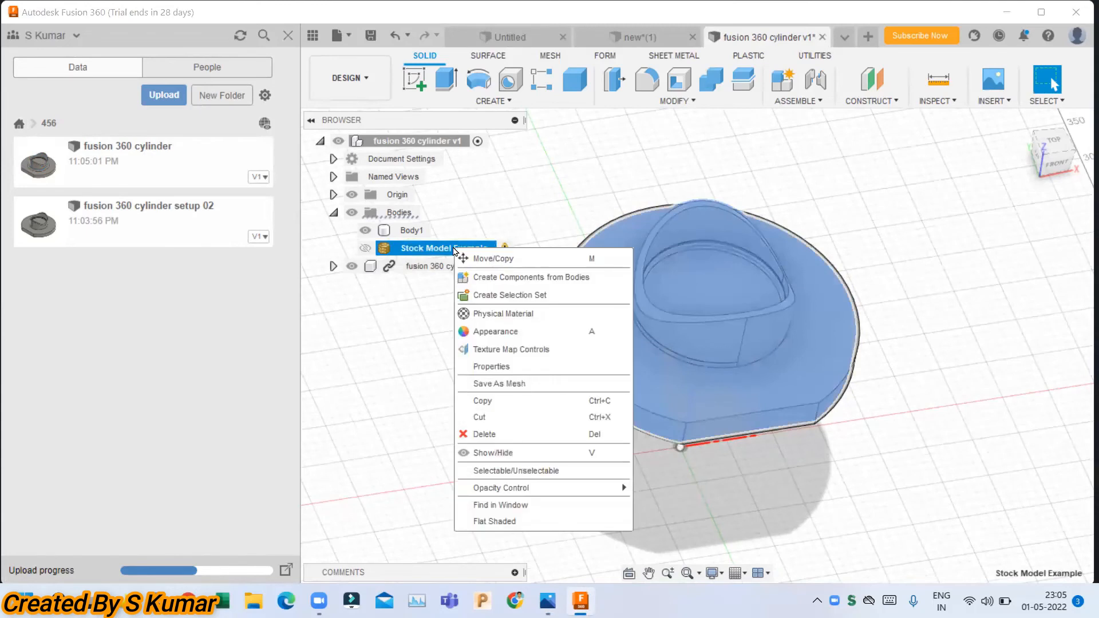
click(502, 435)
- In the Manufacture workspace, edit Setup2 to use the inserted fusion 360 cylinder setup 02 component as its from-solid stock
click(349, 78)
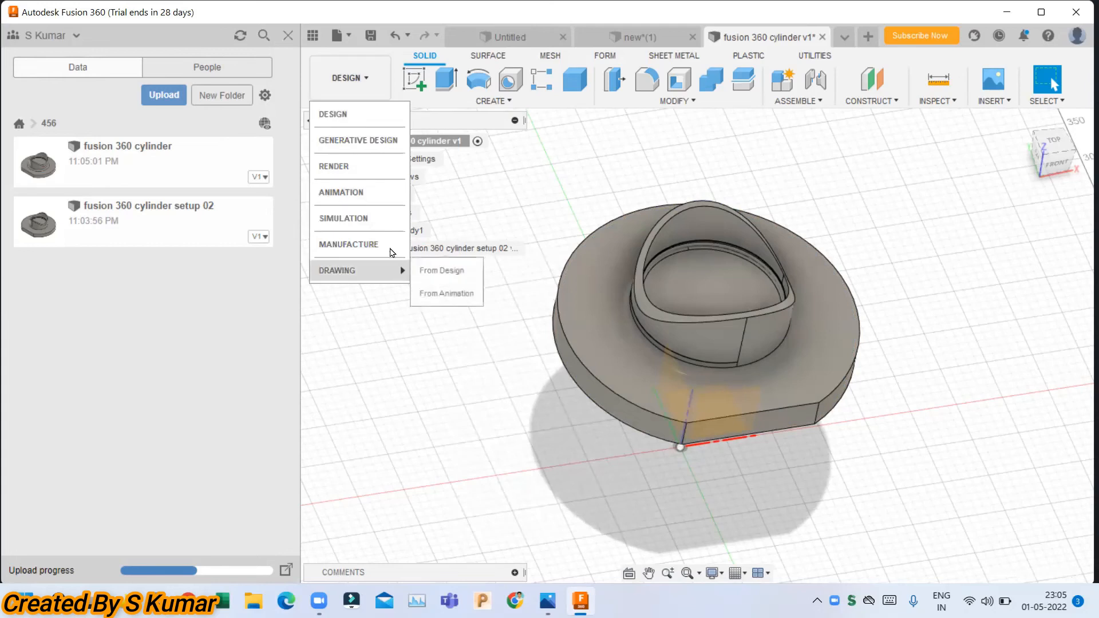
click(389, 248)
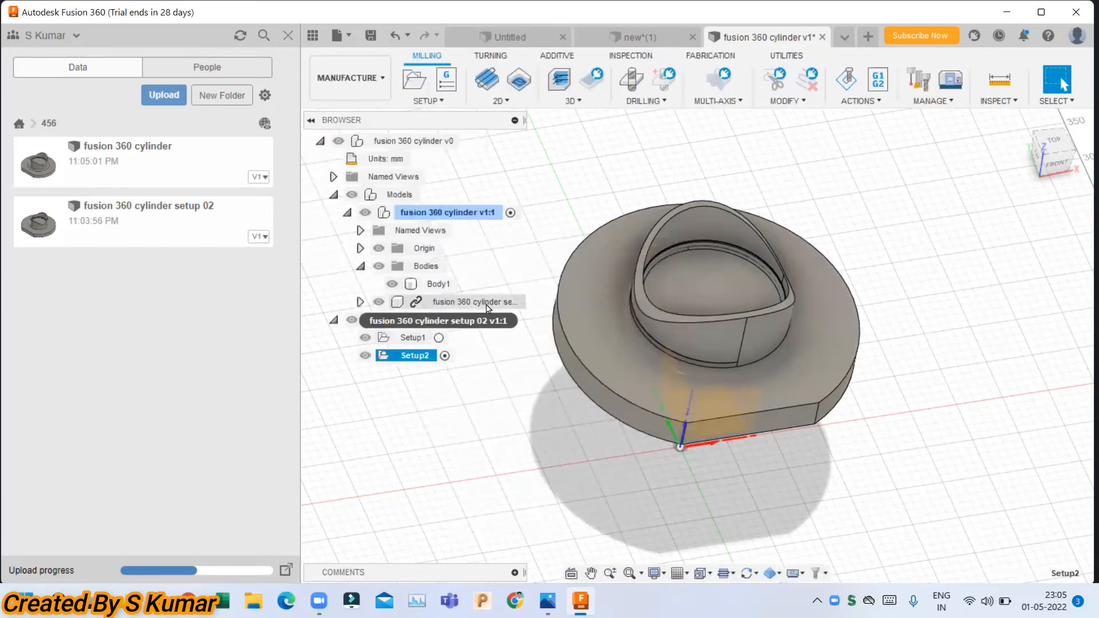
right_click(419, 356)
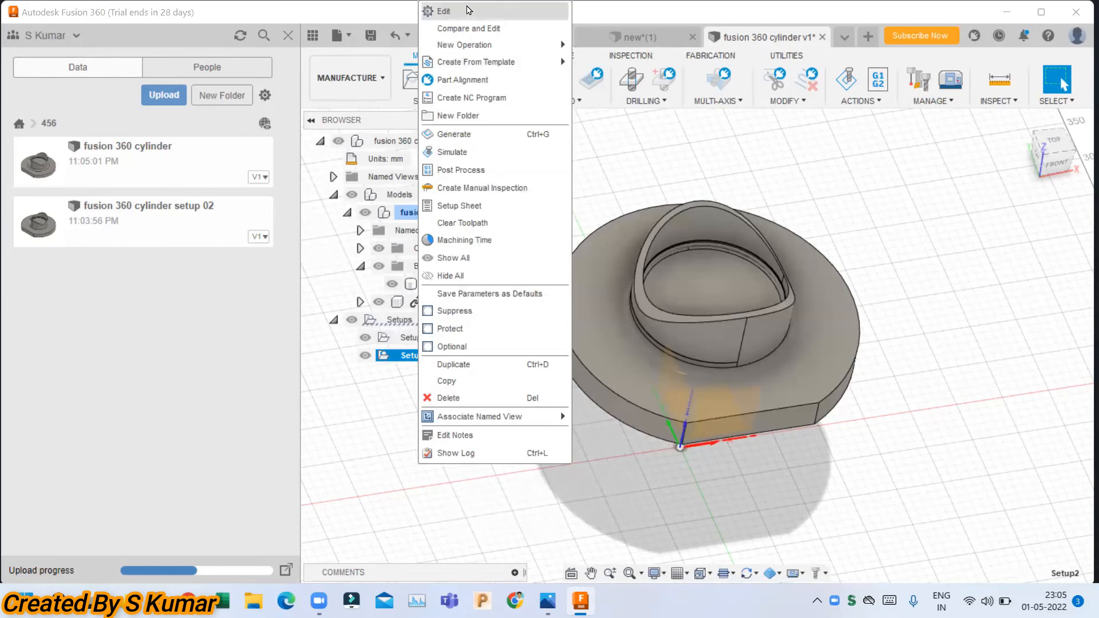
click(468, 10)
click(605, 317)
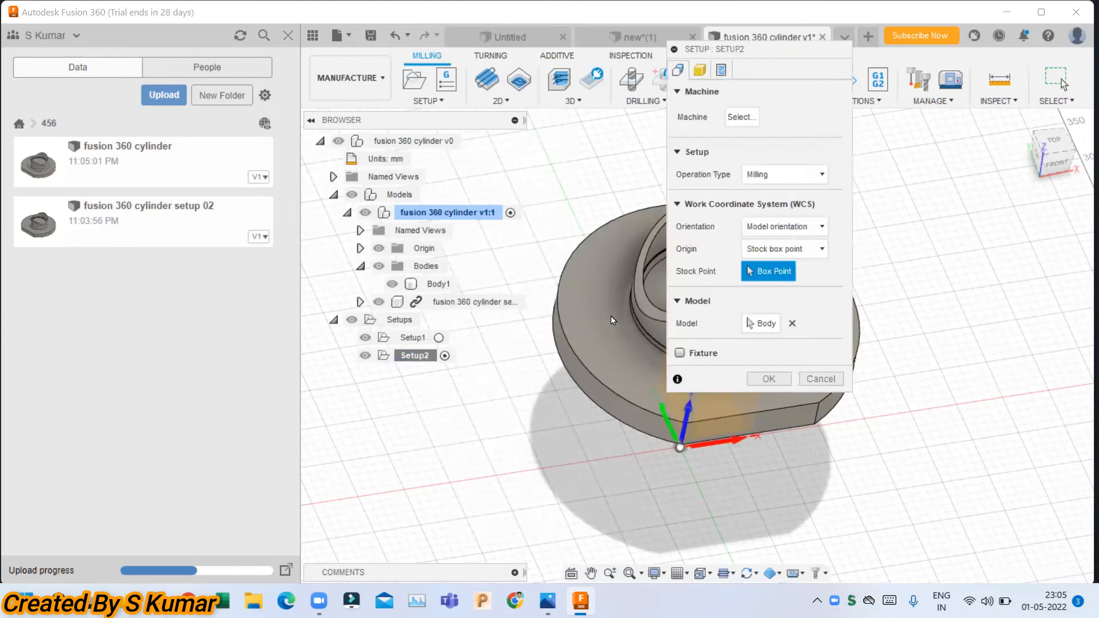
click(699, 70)
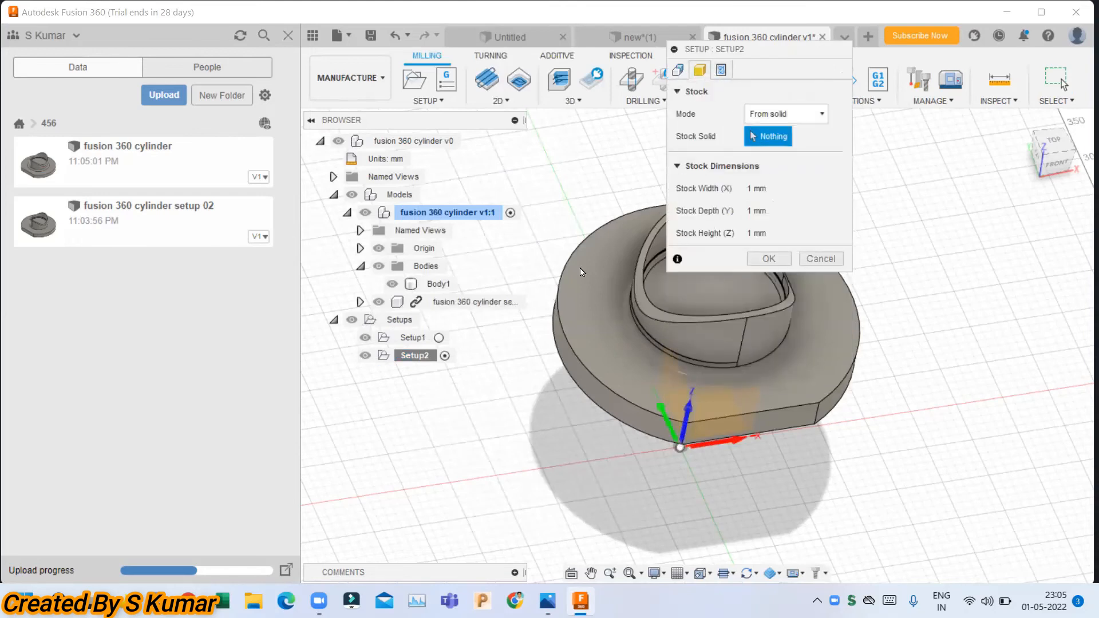
click(459, 307)
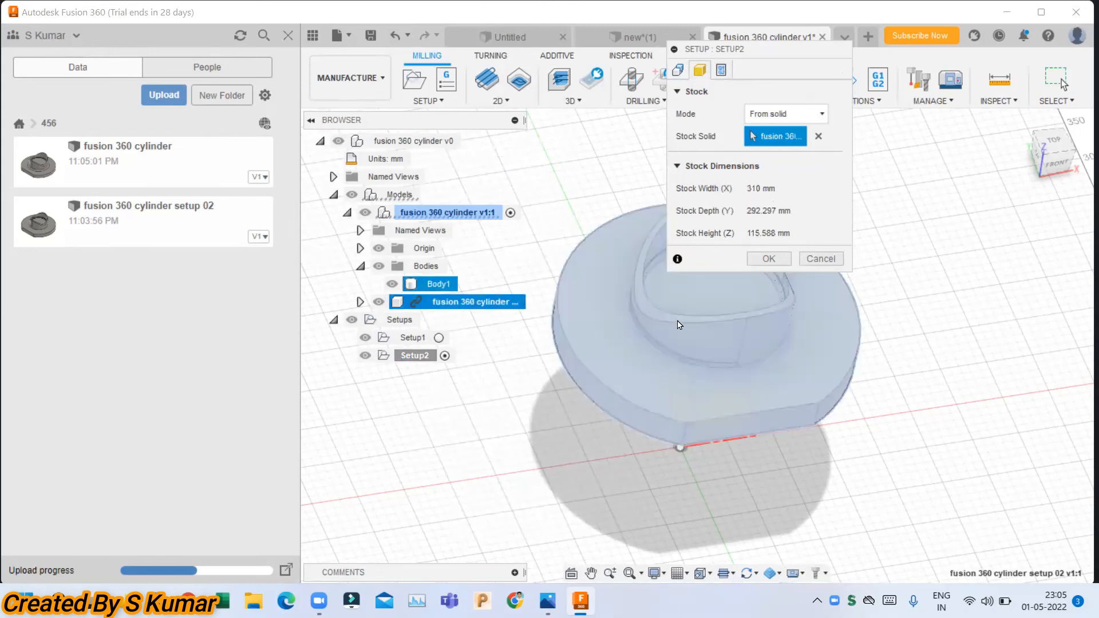
scroll(541, 312, up, 6)
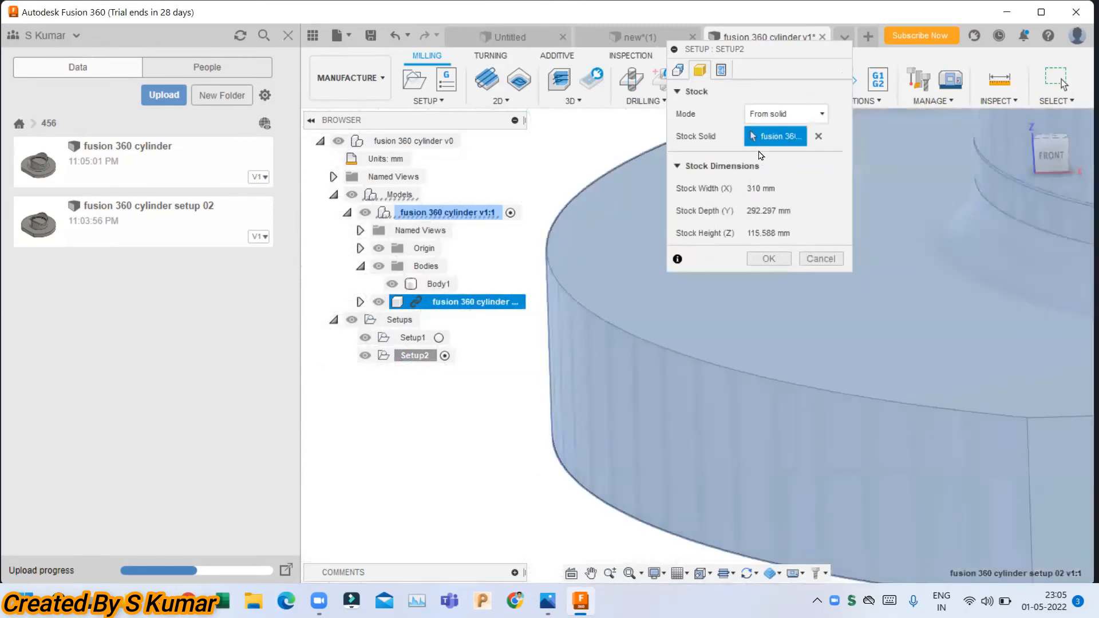
mouse_move(768, 119)
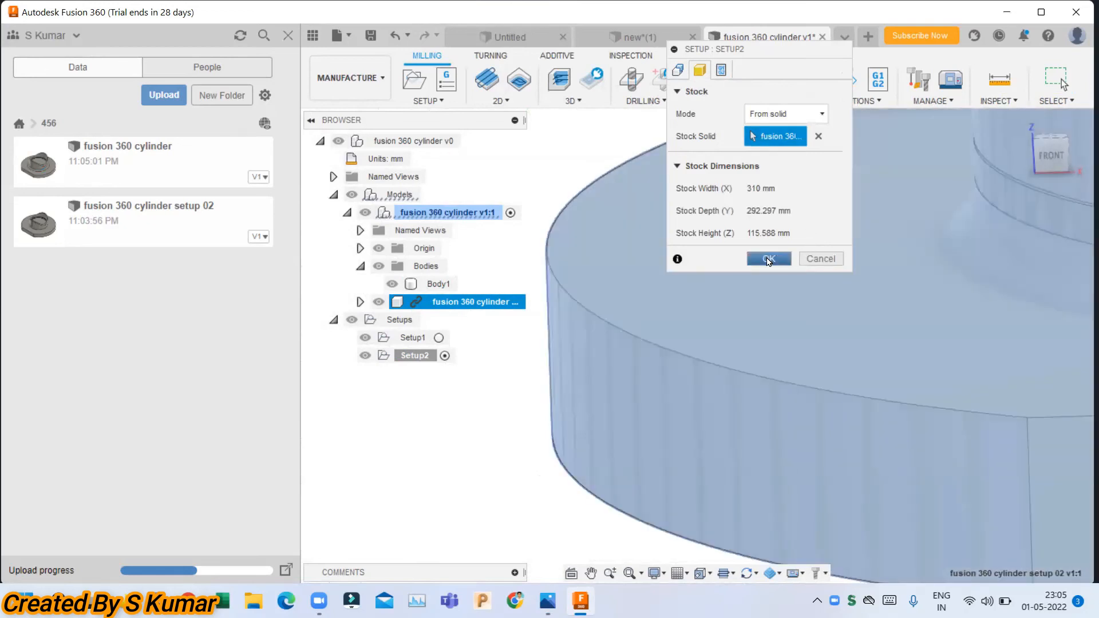
click(768, 259)
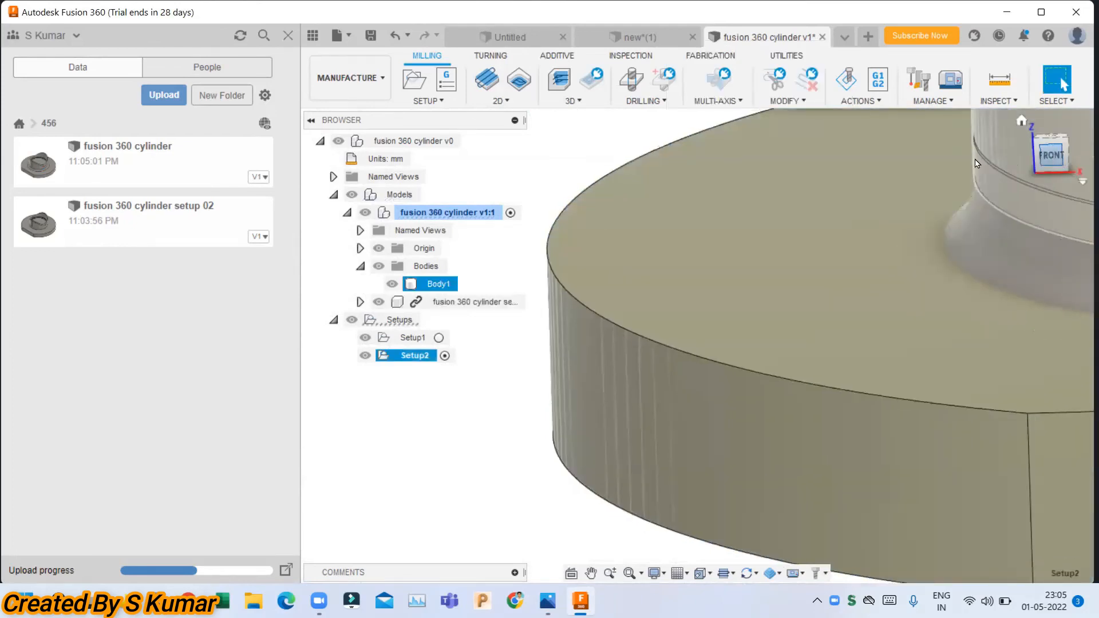
- Hide the inserted stock component and examine how the stock surrounds Body1 at both ends of the base flange
click(374, 304)
scroll(603, 229, up, 4)
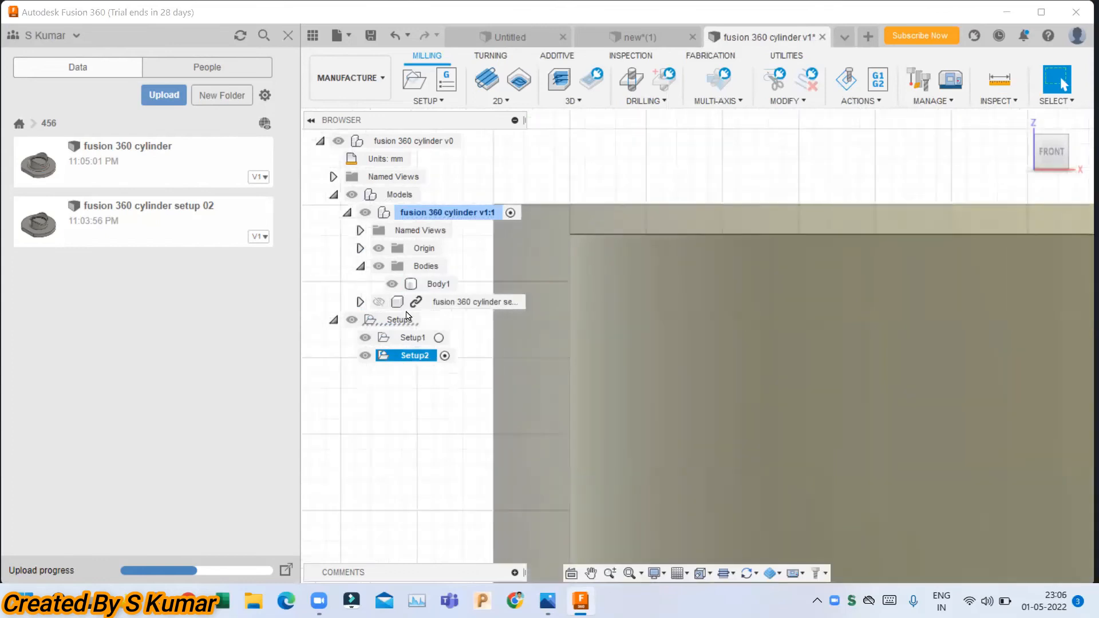
click(436, 284)
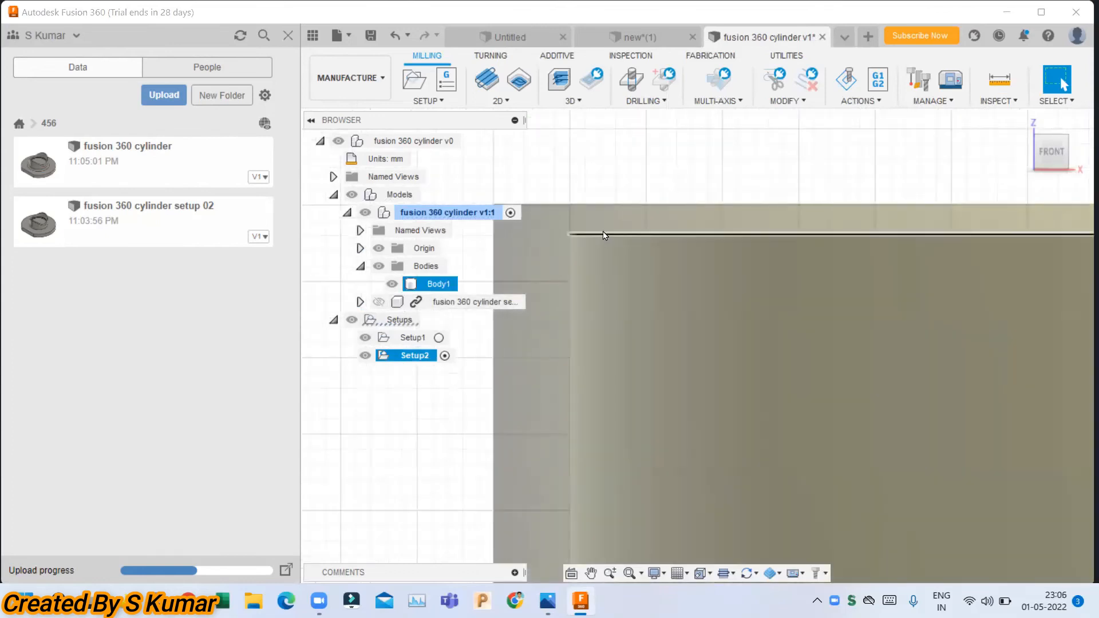
click(629, 165)
scroll(629, 165, down, 3)
scroll(554, 283, down, 6)
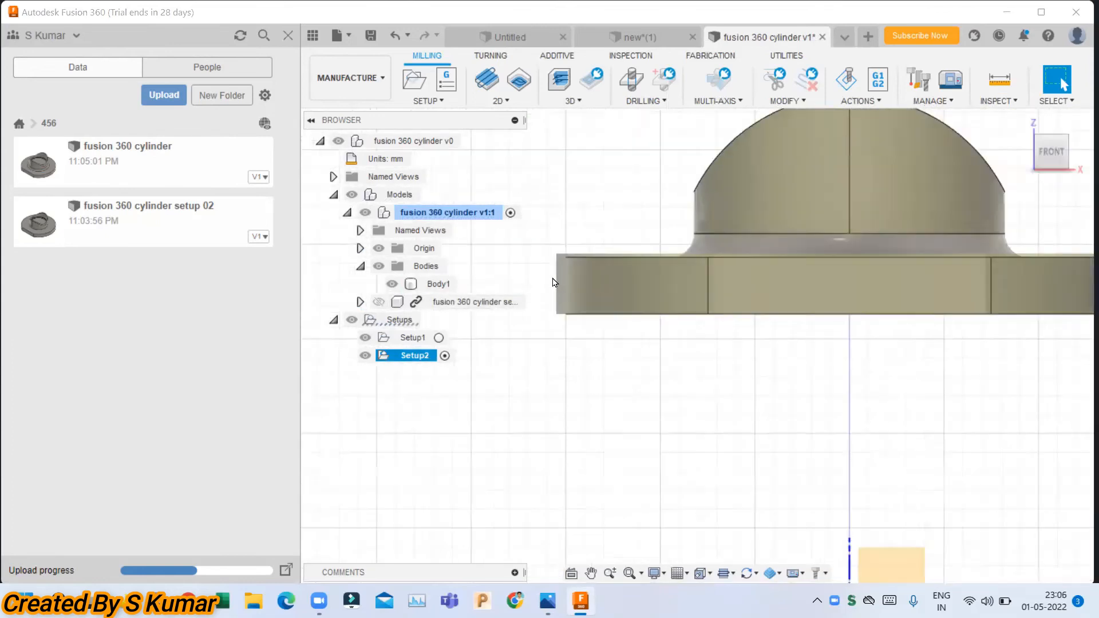
scroll(872, 255, up, 8)
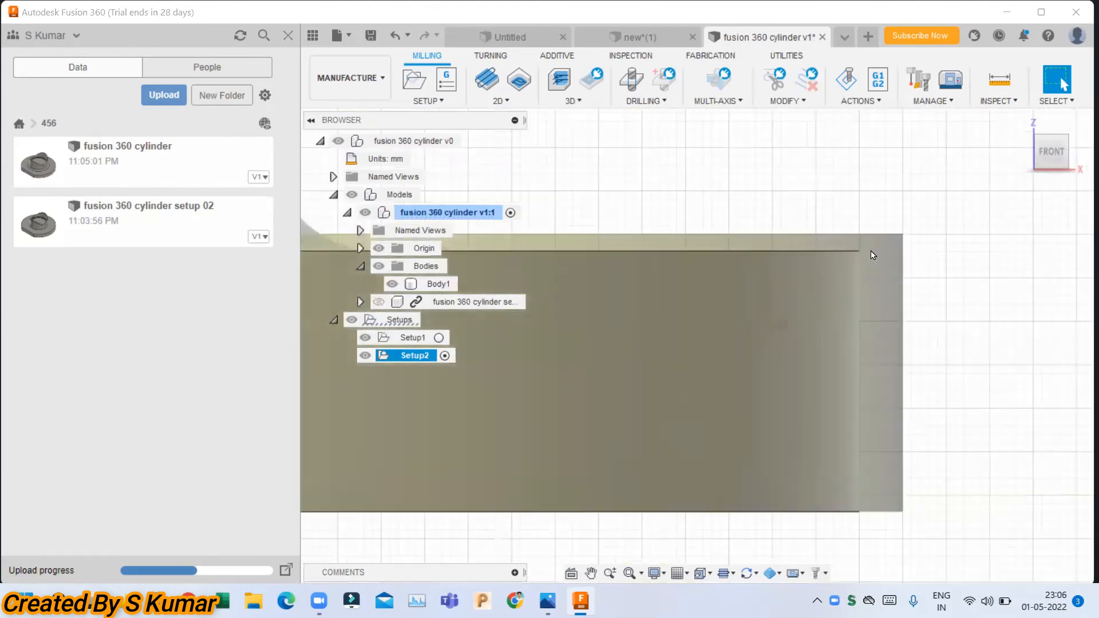
shift+middle_drag(871, 189, 829, 212)
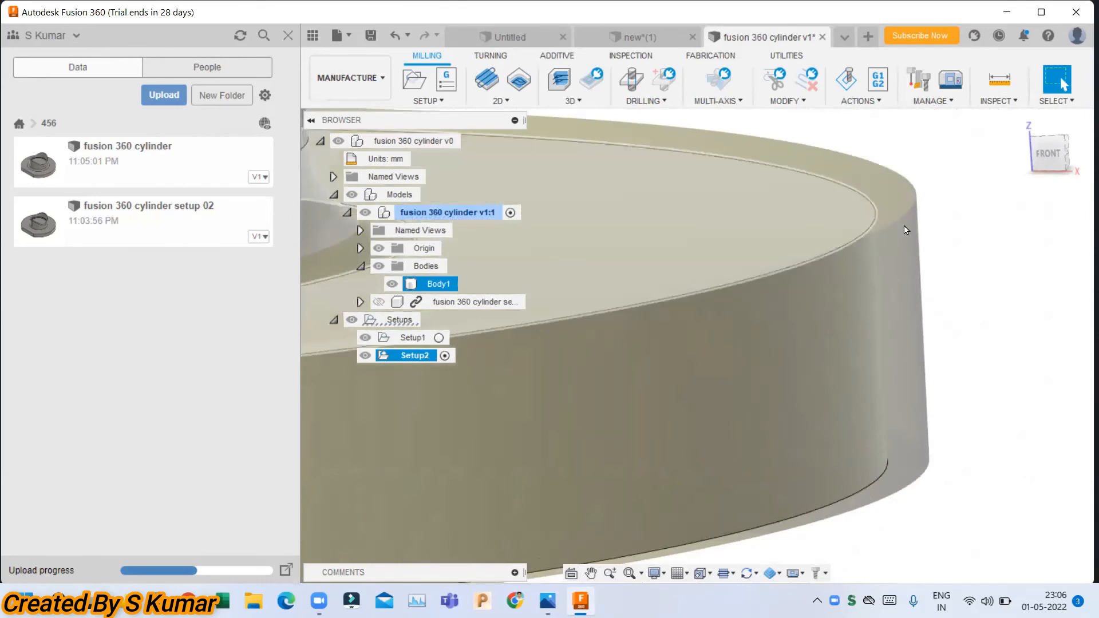
- Review the available stock modes in Setup2's stock settings and cancel without changes
shift+middle_drag(910, 226, 782, 182)
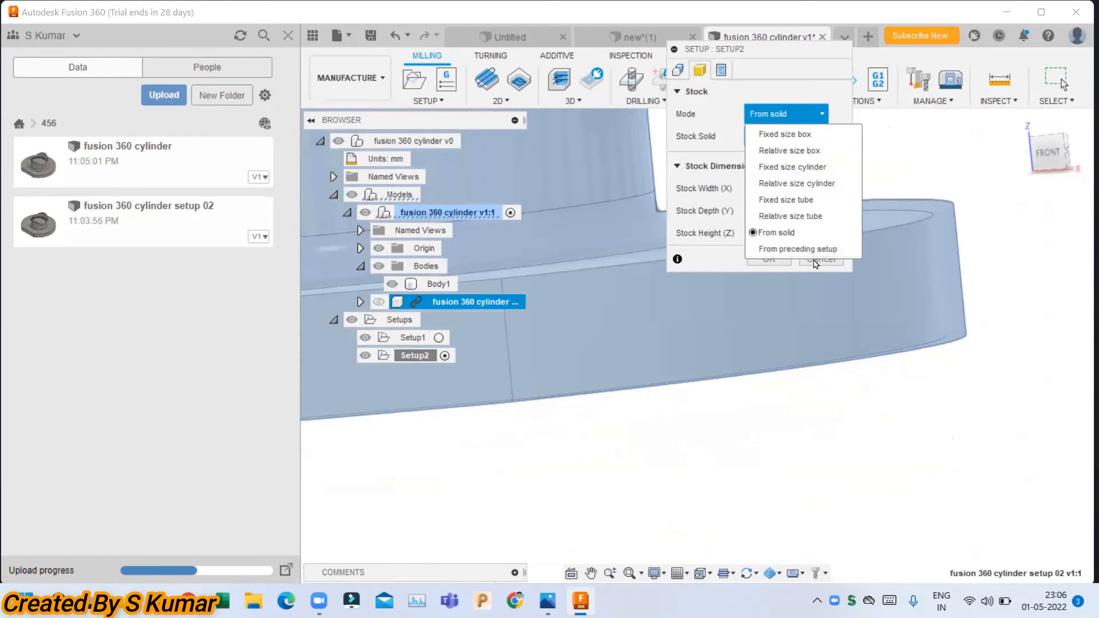
click(851, 307)
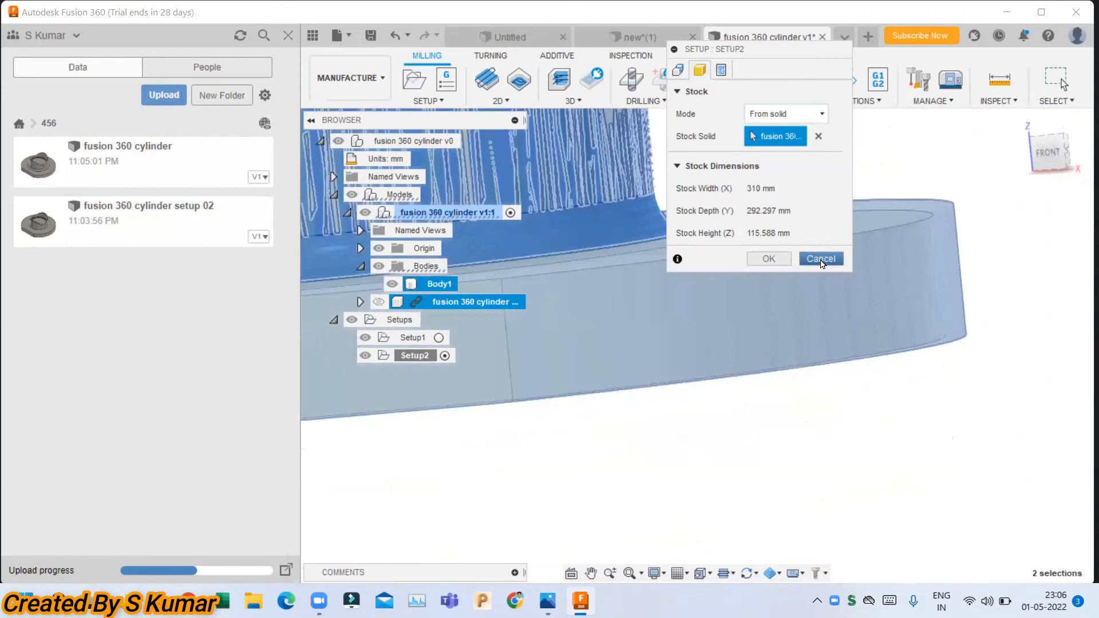
click(822, 260)
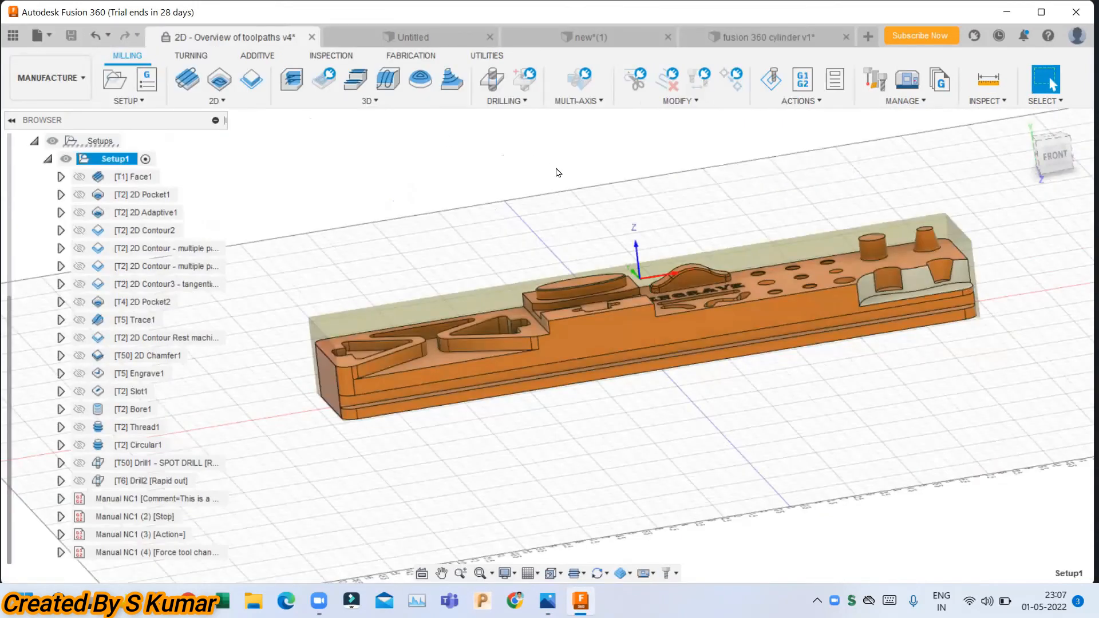
- In the 2D - Overview of toolpaths document, start a new setup with its stock mode set to From preceding setup
shift+middle_drag(558, 172, 667, 238)
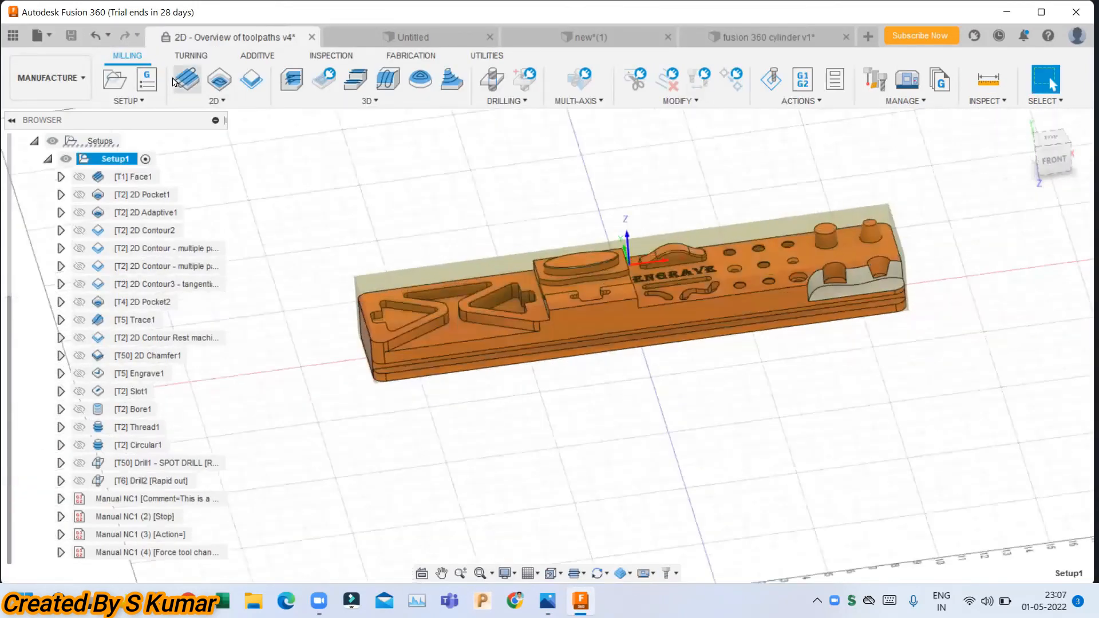
click(123, 80)
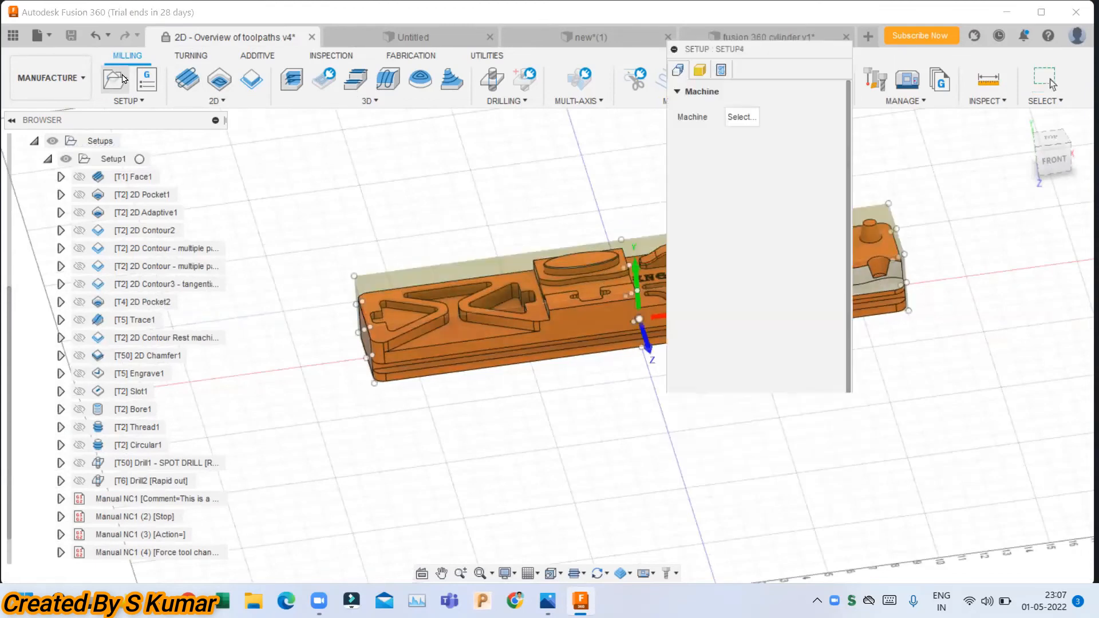
click(704, 73)
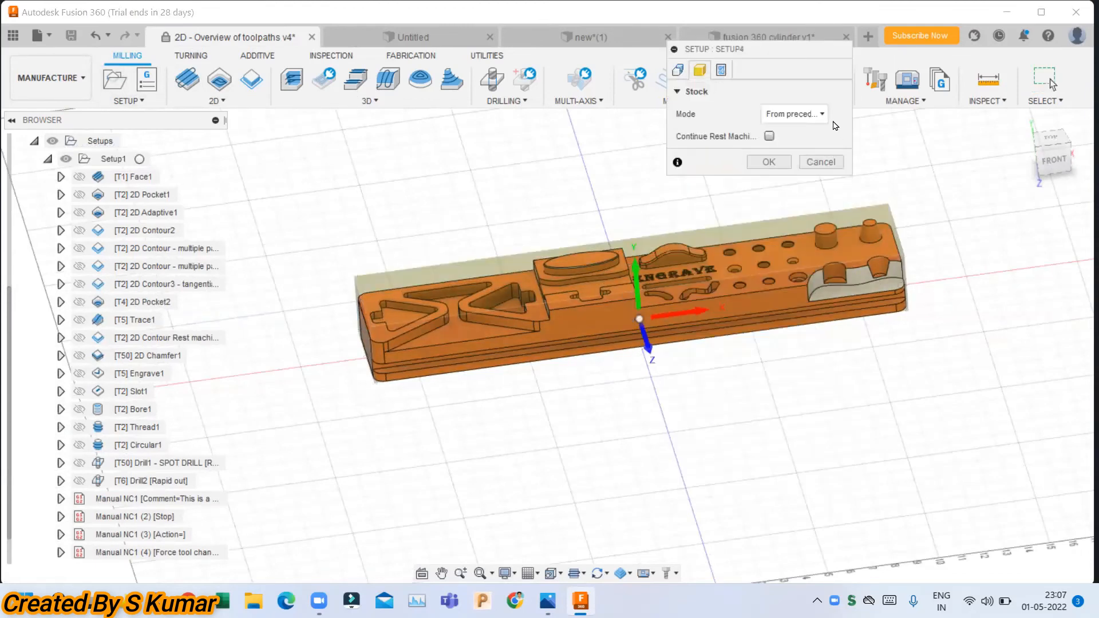
click(794, 114)
click(812, 252)
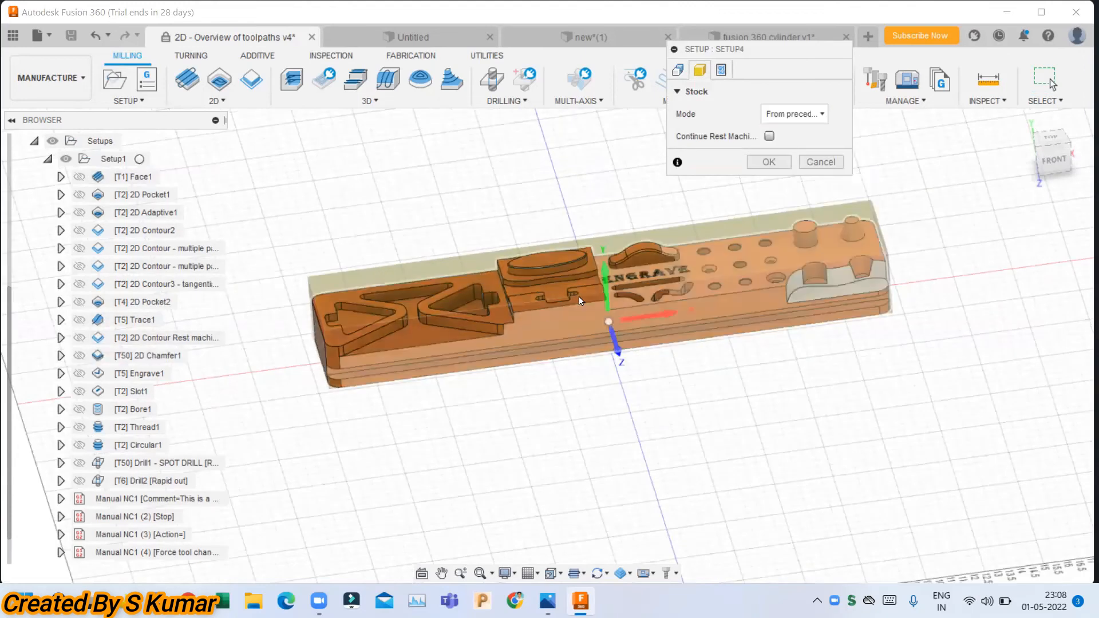
- Examine the toolpath part and its stock from above and from the underside for the new setup
scroll(489, 322, up, 2)
scroll(492, 322, down, 2)
shift+middle_drag(687, 327, 668, 237)
mouse_move(663, 329)
shift+middle_down()
mouse_move(618, 313)
mouse_move(558, 137)
shift+middle_up()
shift+middle_drag(603, 387, 566, 209)
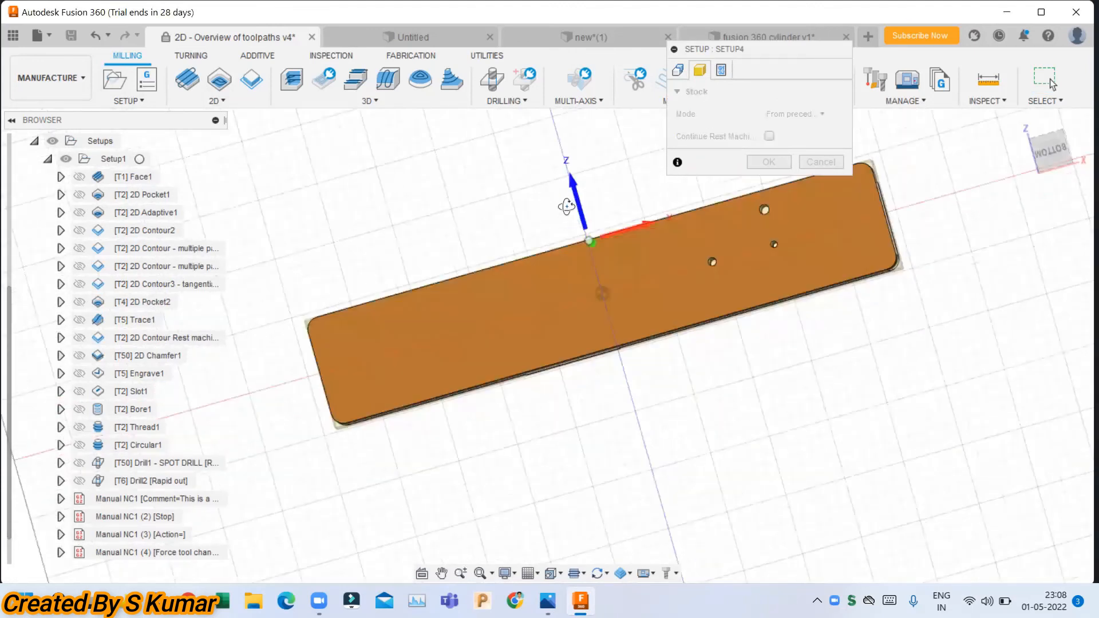
scroll(566, 210, up, 1)
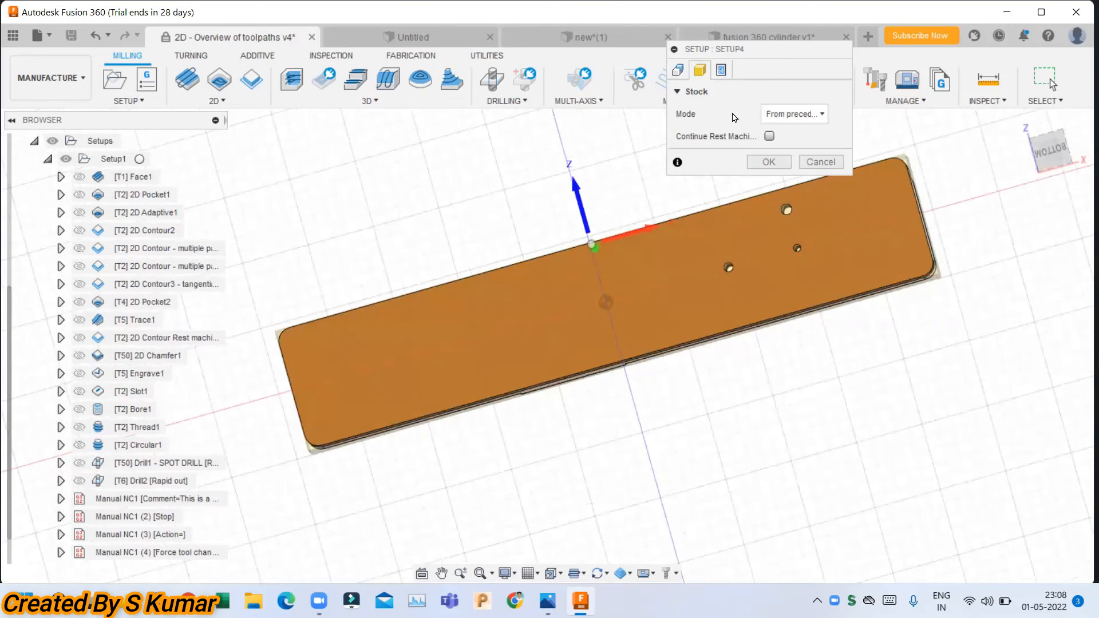
- Review the available stock modes for the new setup, keeping From preceding setup selected
click(809, 115)
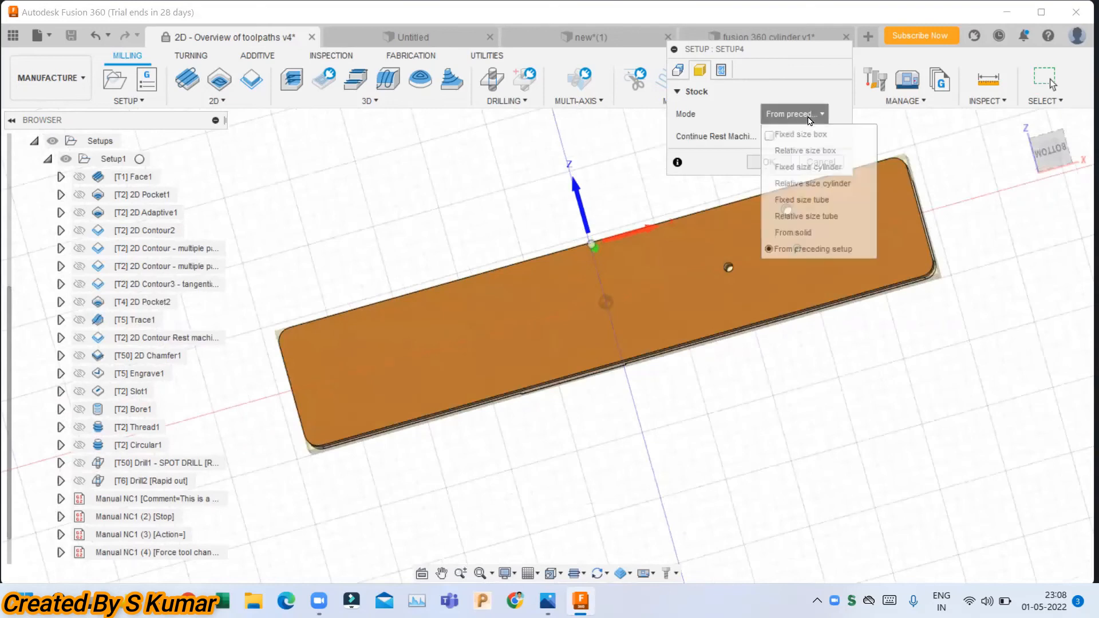
click(773, 246)
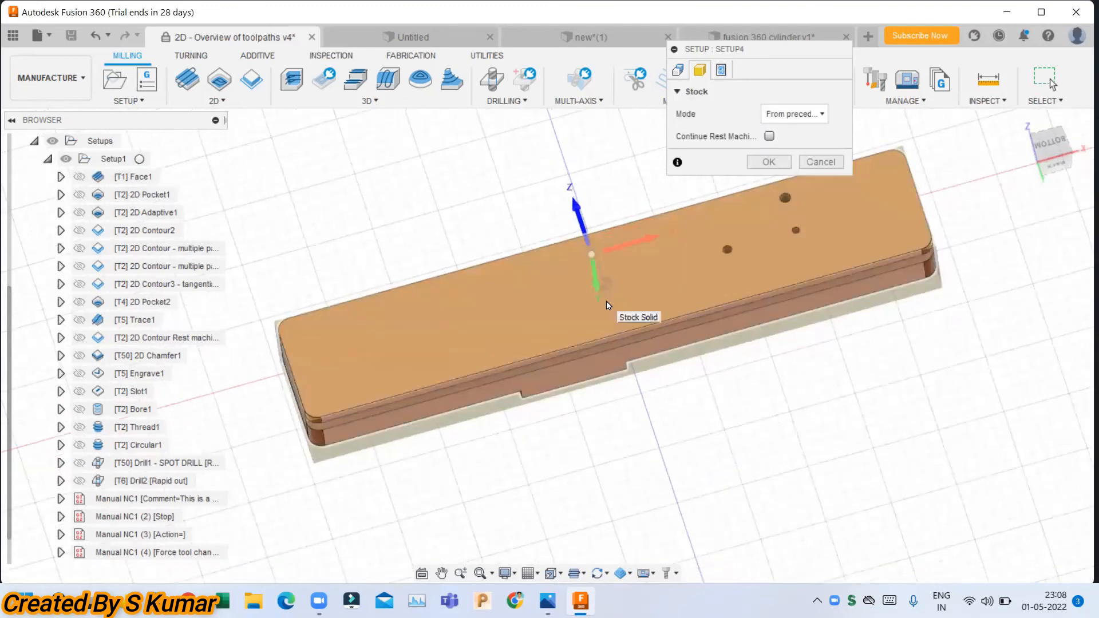
click(794, 114)
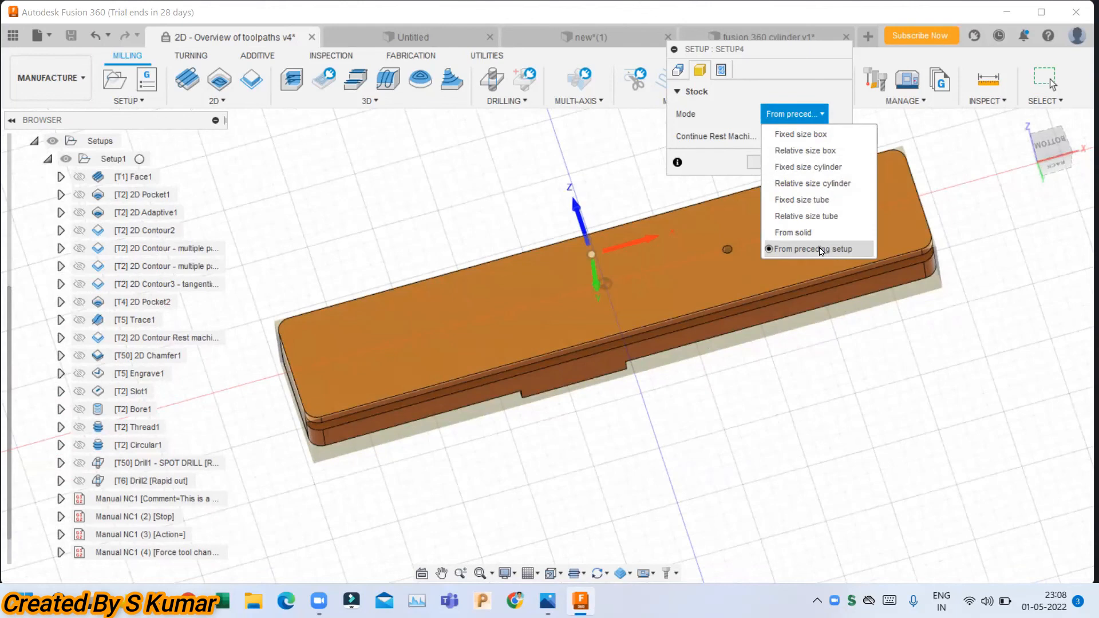
click(821, 249)
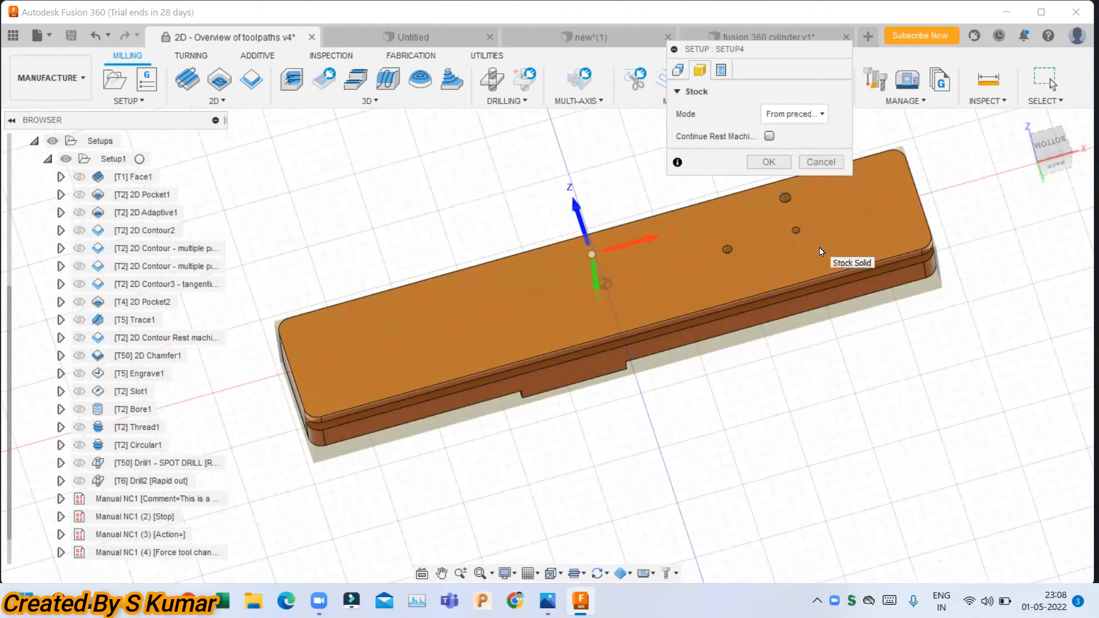
- Examine the new setup's post process settings, covering the program name/number, program comment and machine WCS offset
click(720, 71)
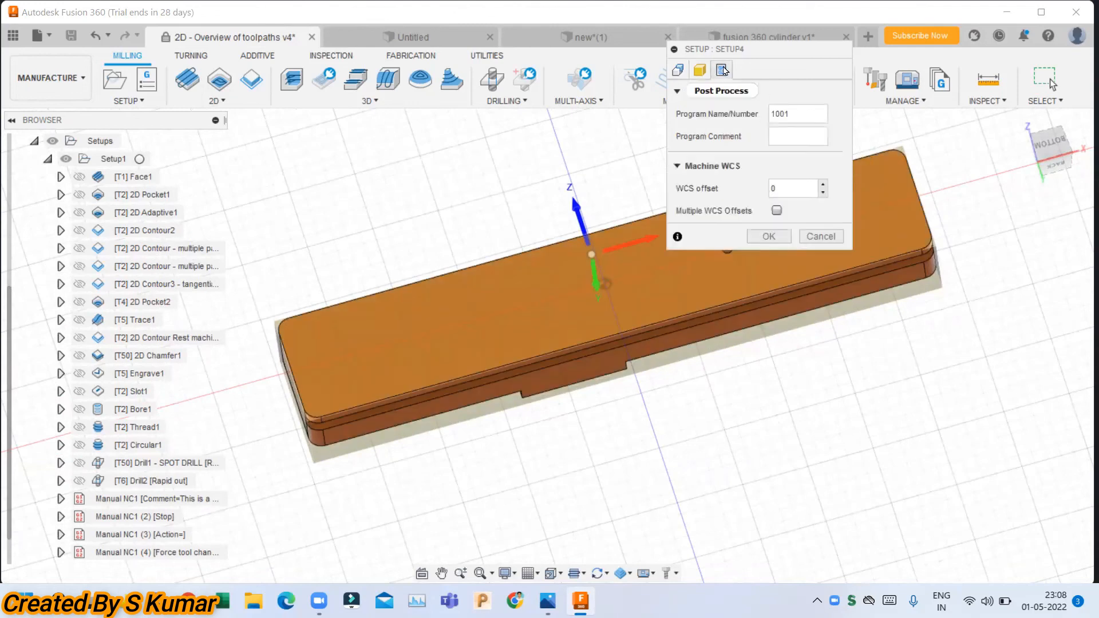
drag(790, 114, 758, 113)
click(796, 136)
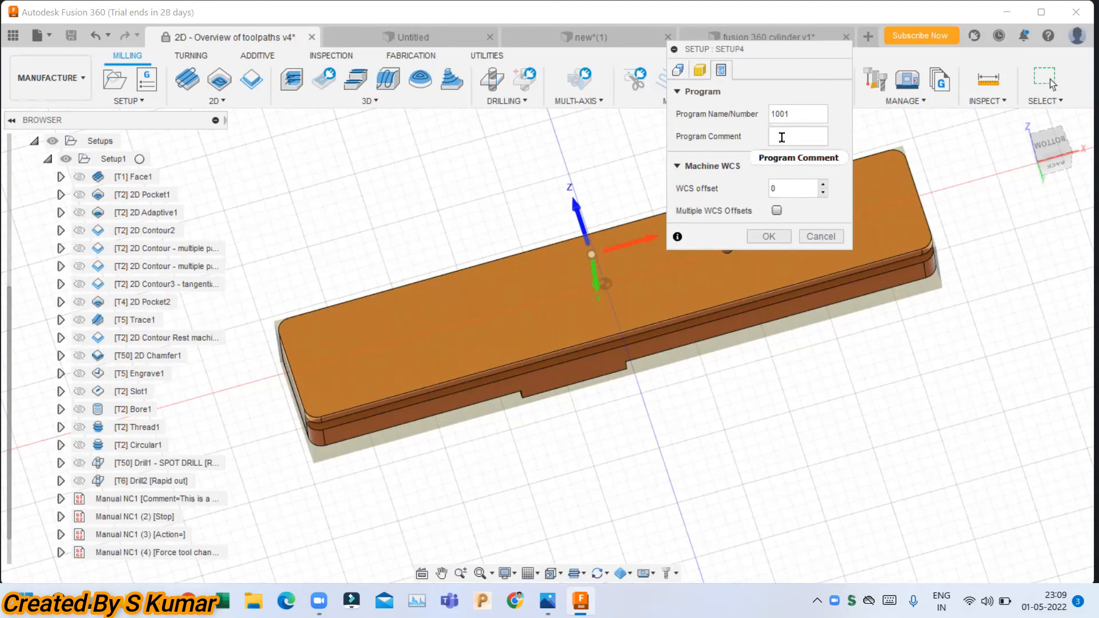
mouse_move(782, 137)
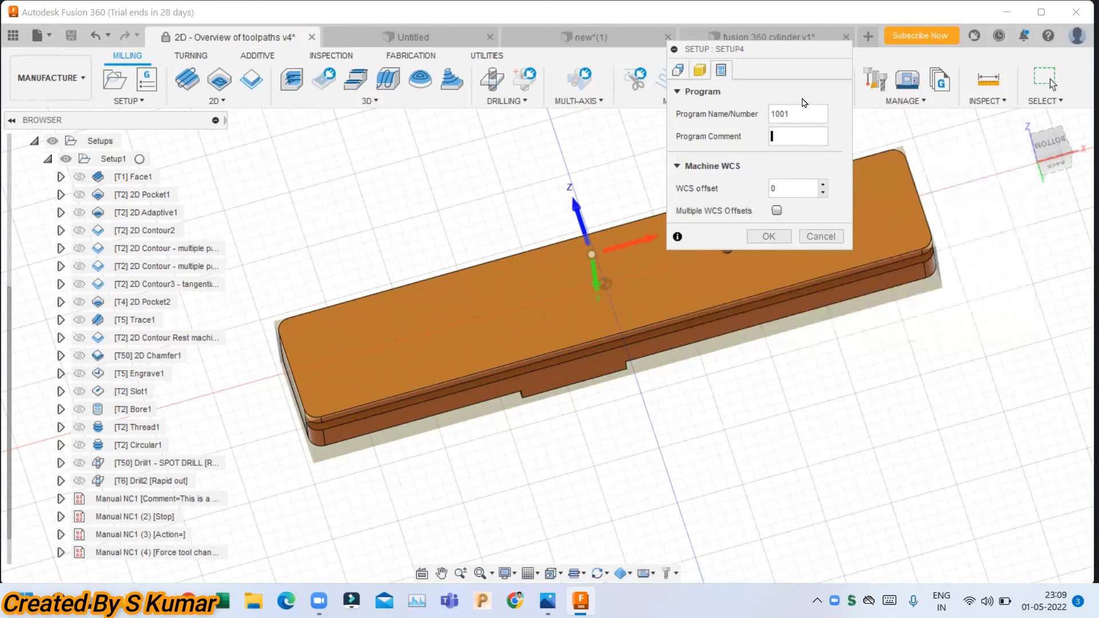
click(798, 111)
click(785, 136)
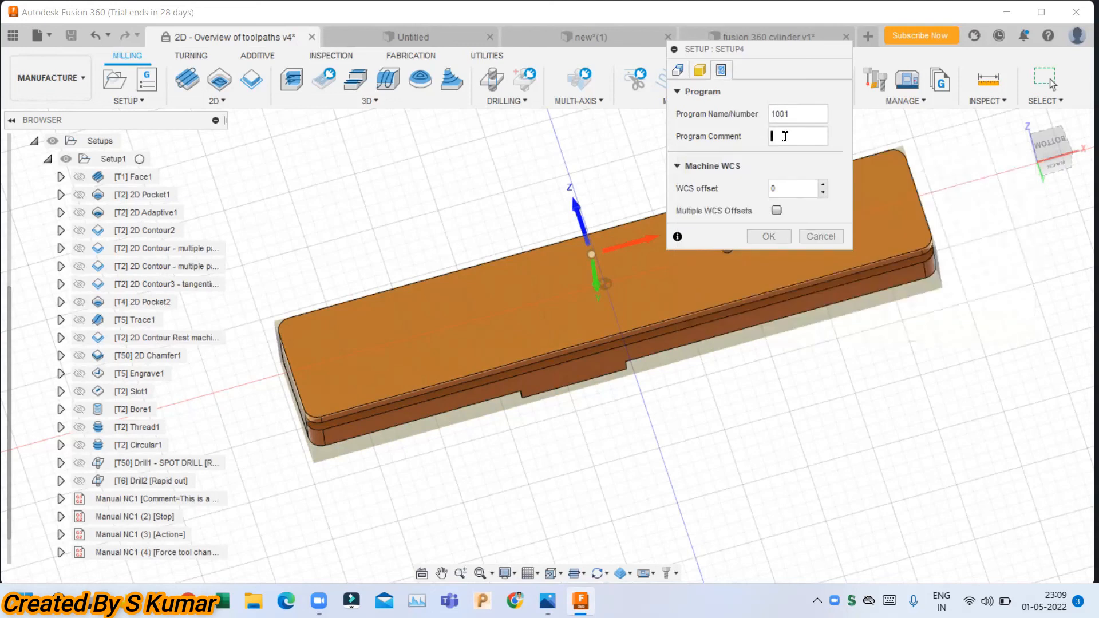
click(793, 189)
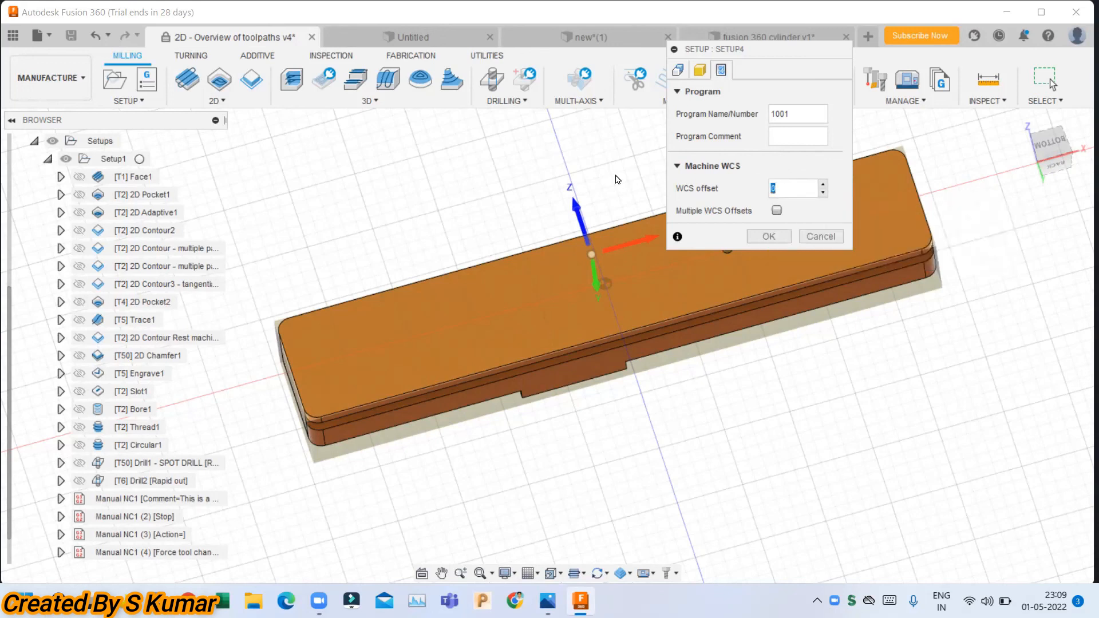